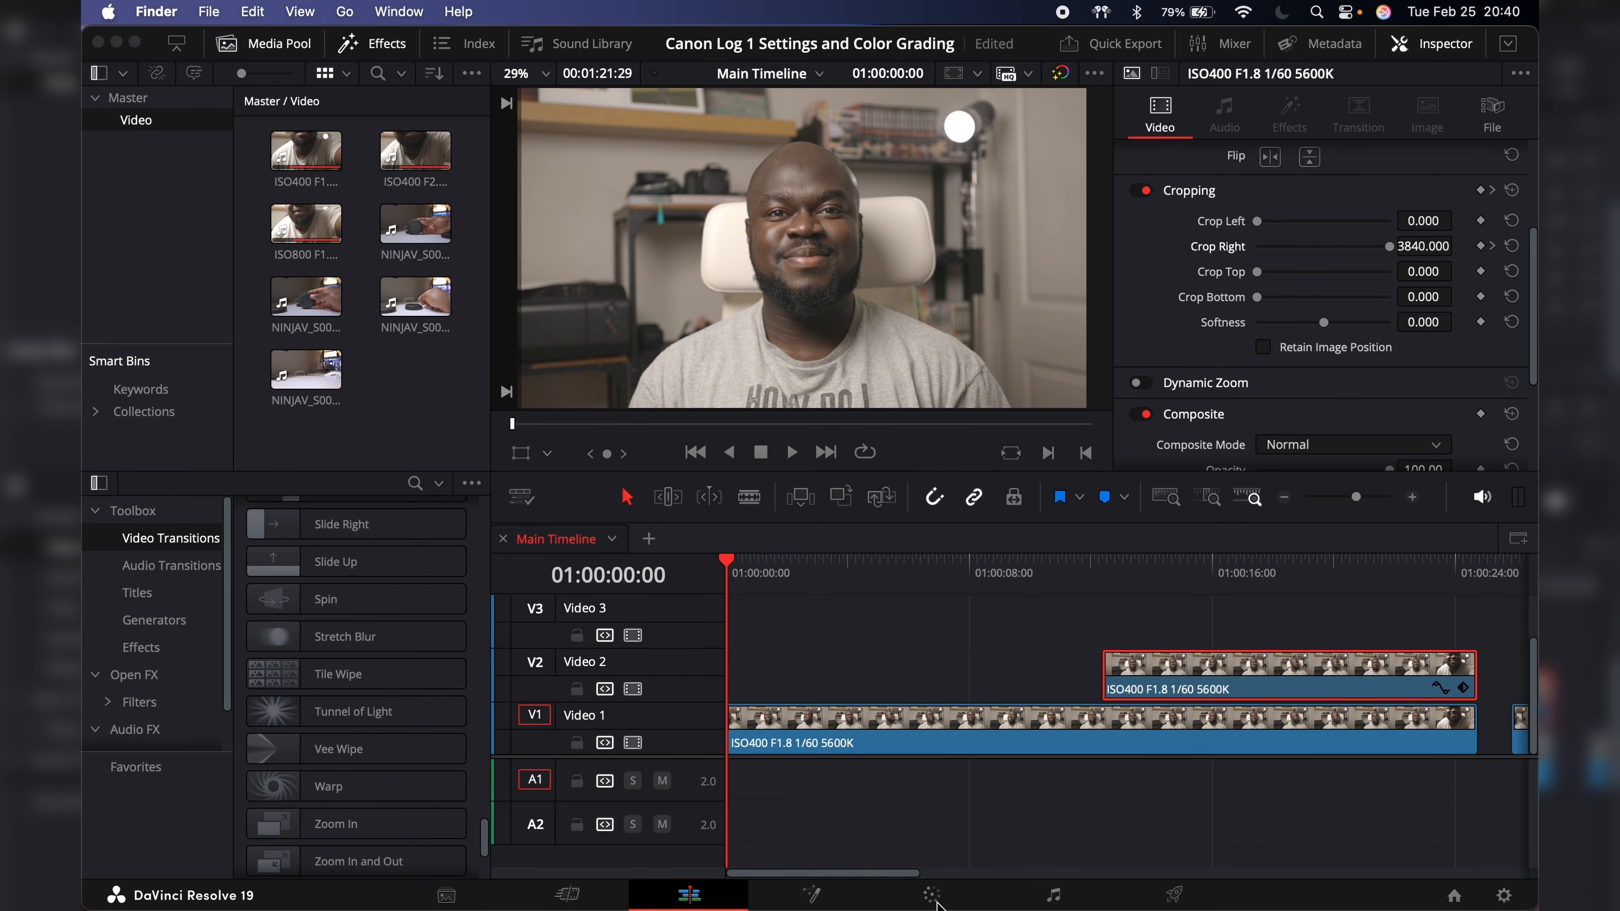
Step: Switch to the Color page, hide the effects library and enable all six grading nodes of the first clip
click(933, 897)
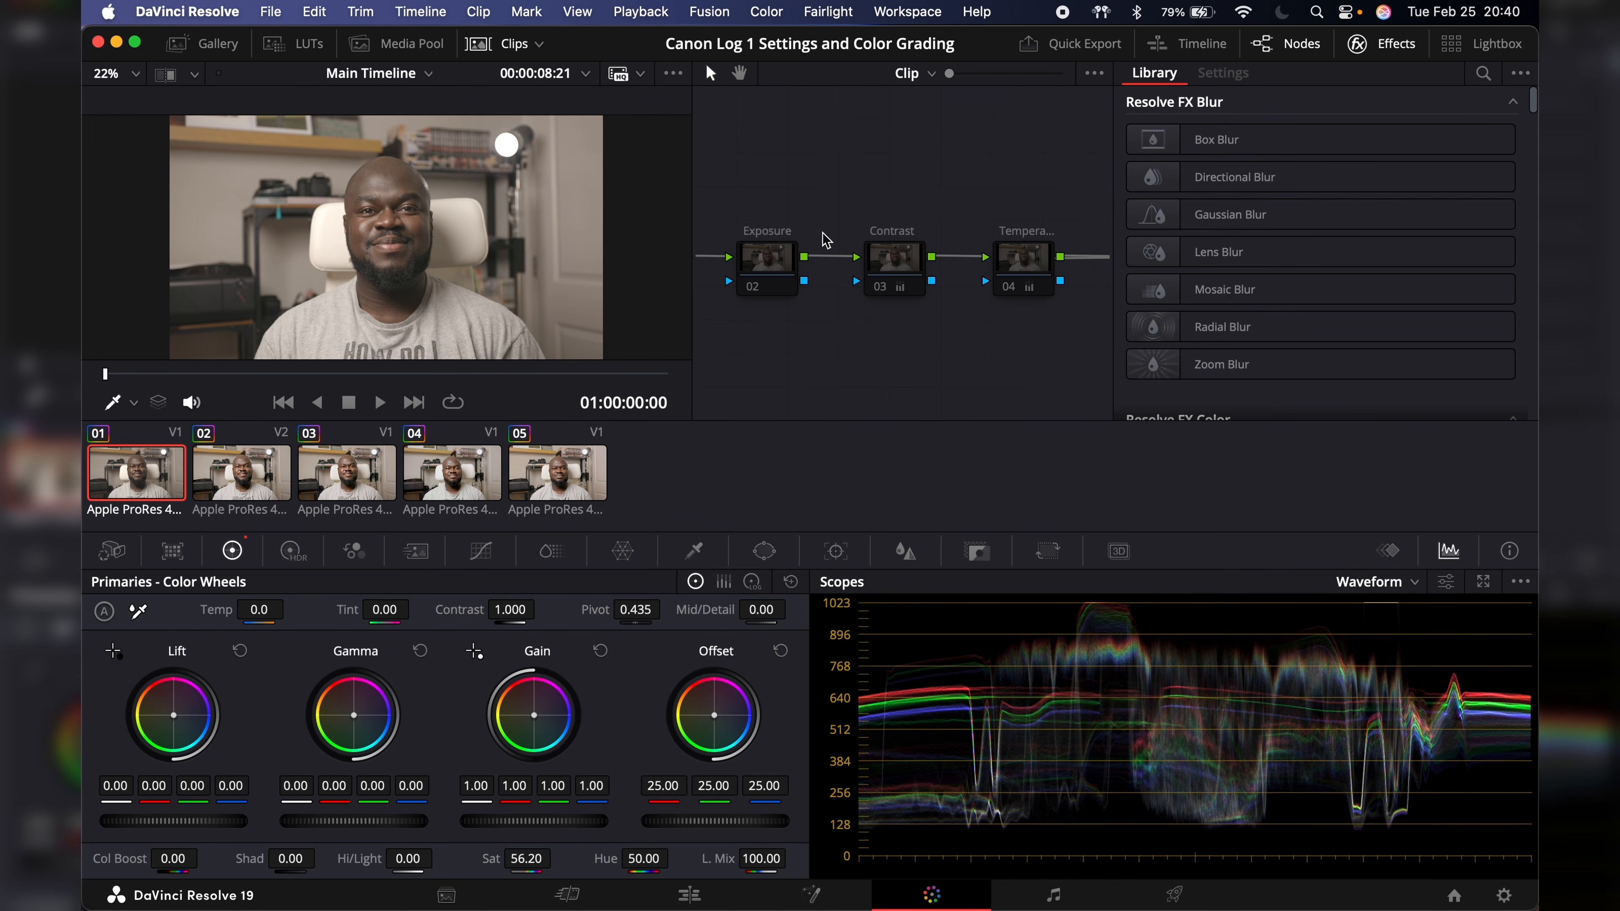
click(1398, 43)
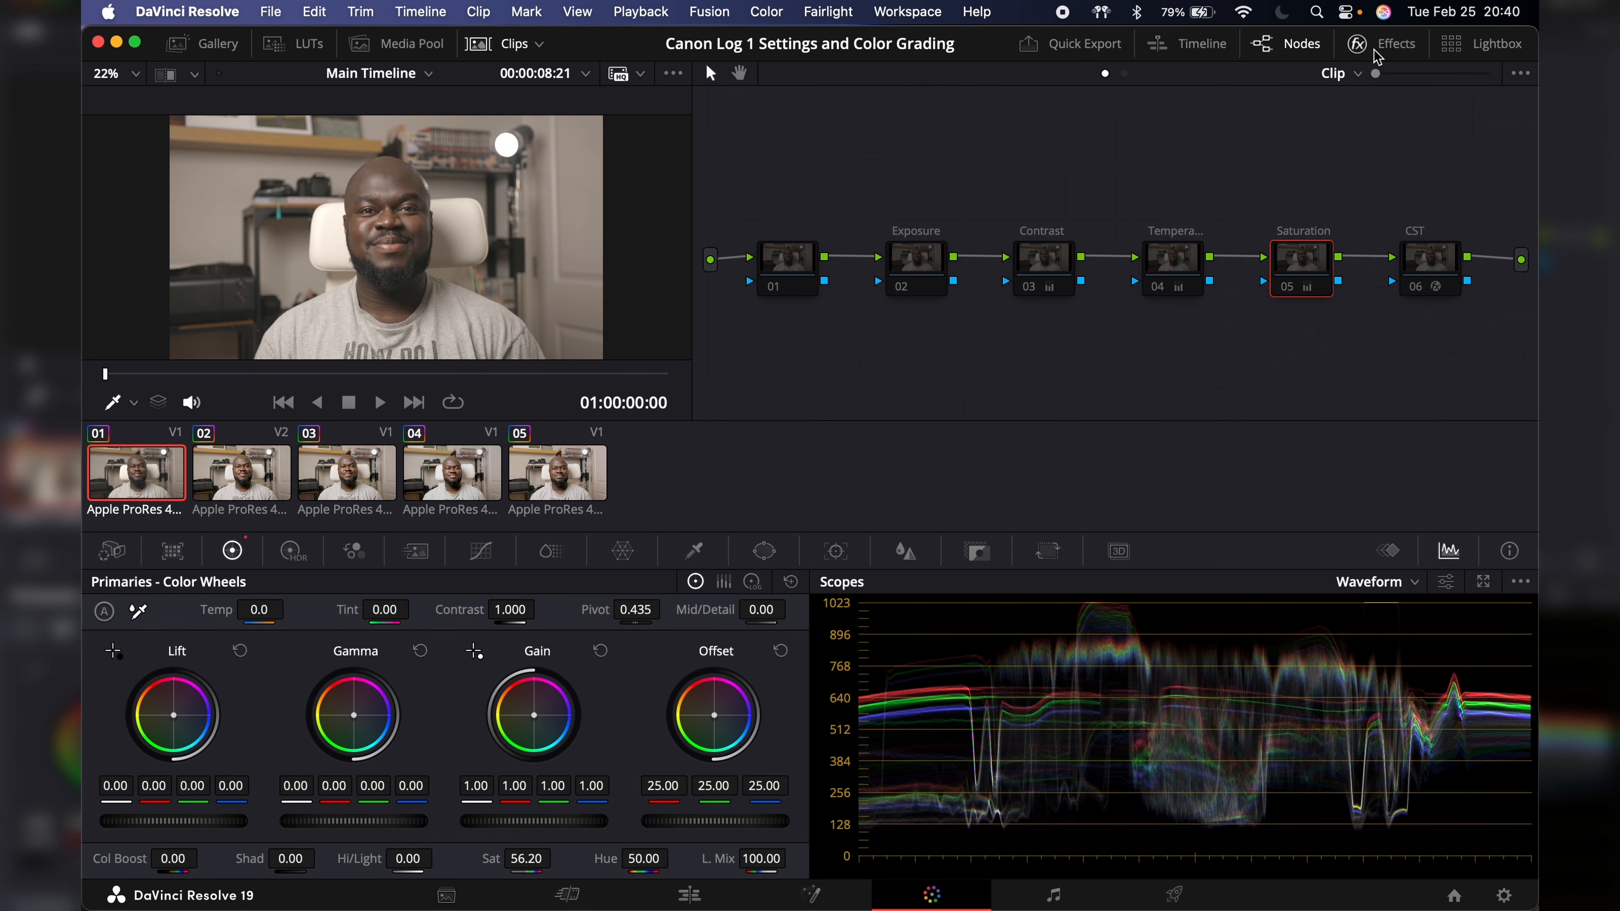
drag(771, 169, 1464, 353)
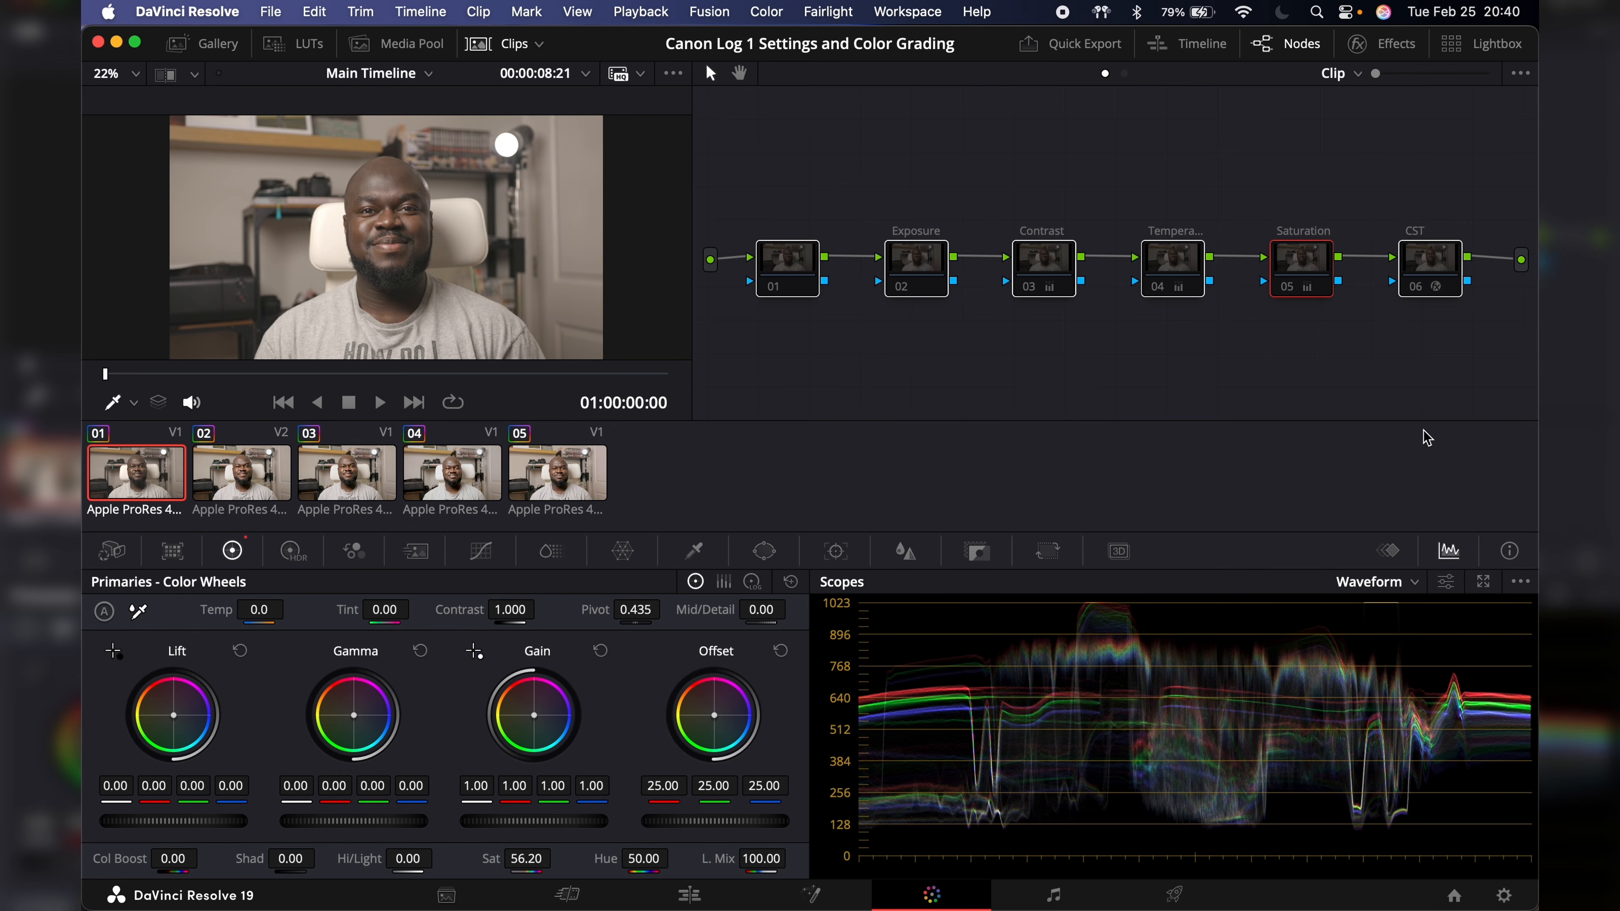
key(ctrl+d)
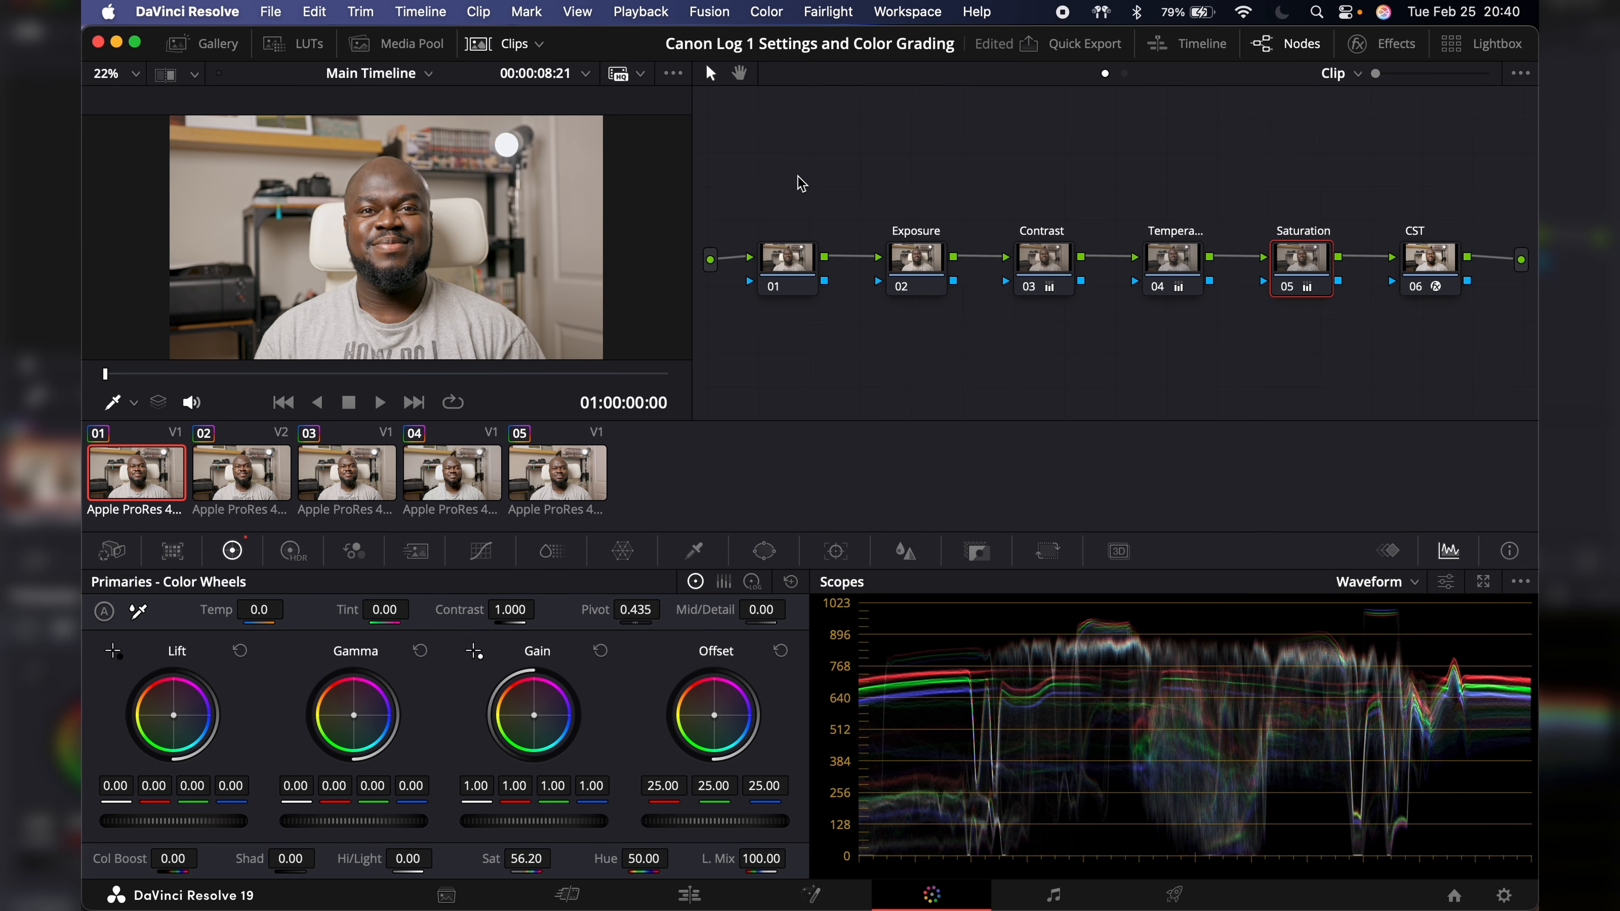
Step: Select all the grading nodes and review the first clip in full-screen playback
drag(784, 172, 1505, 350)
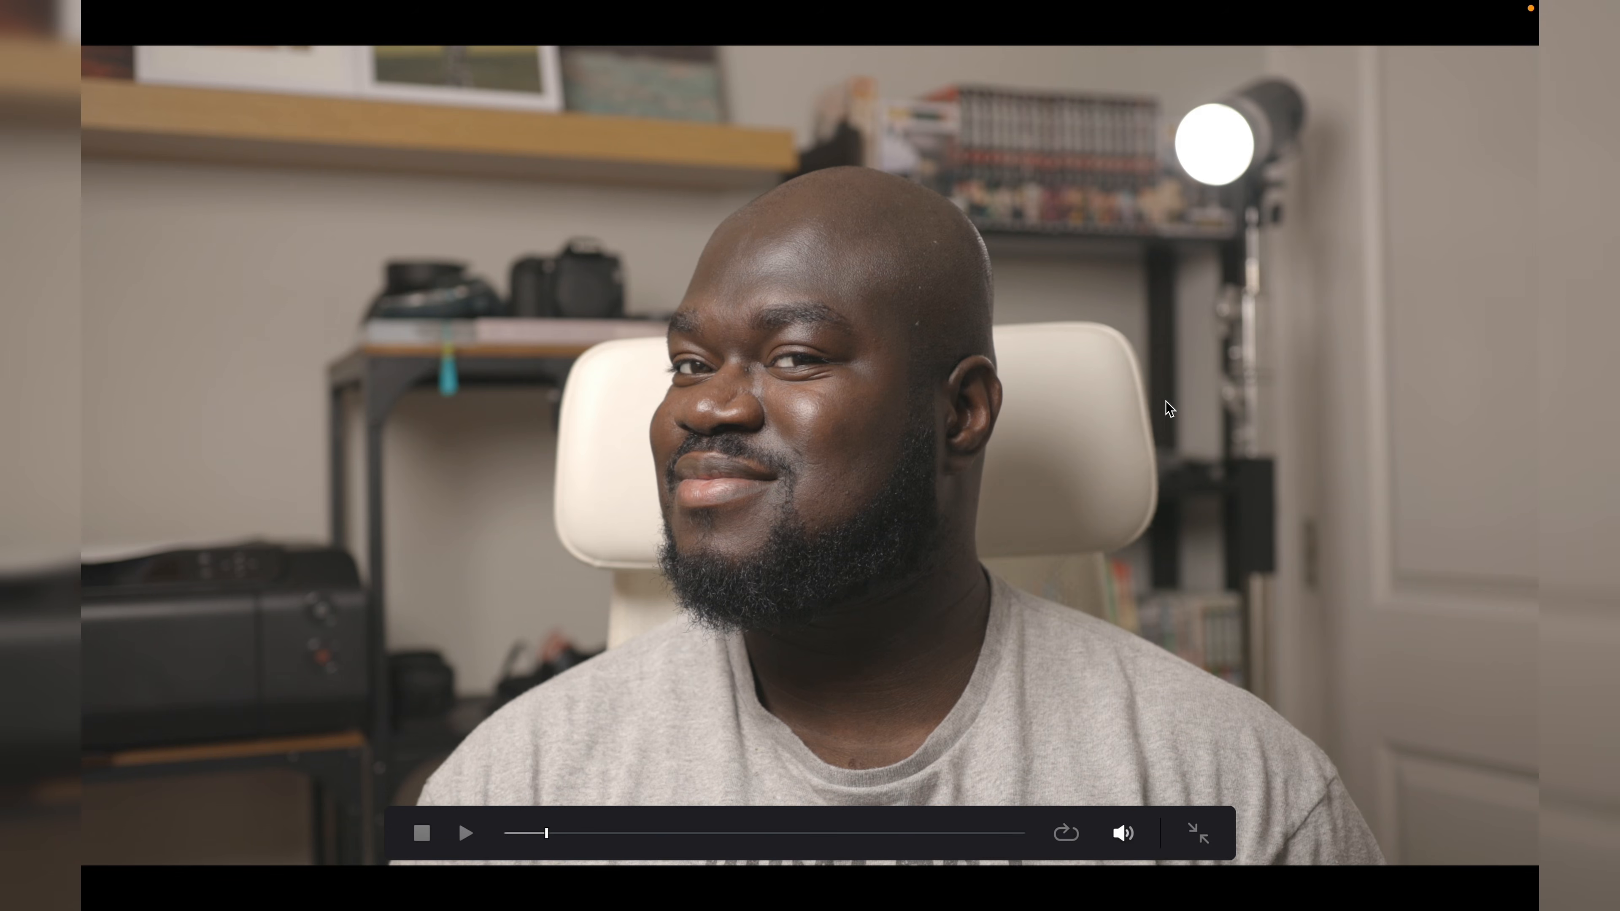
key(space)
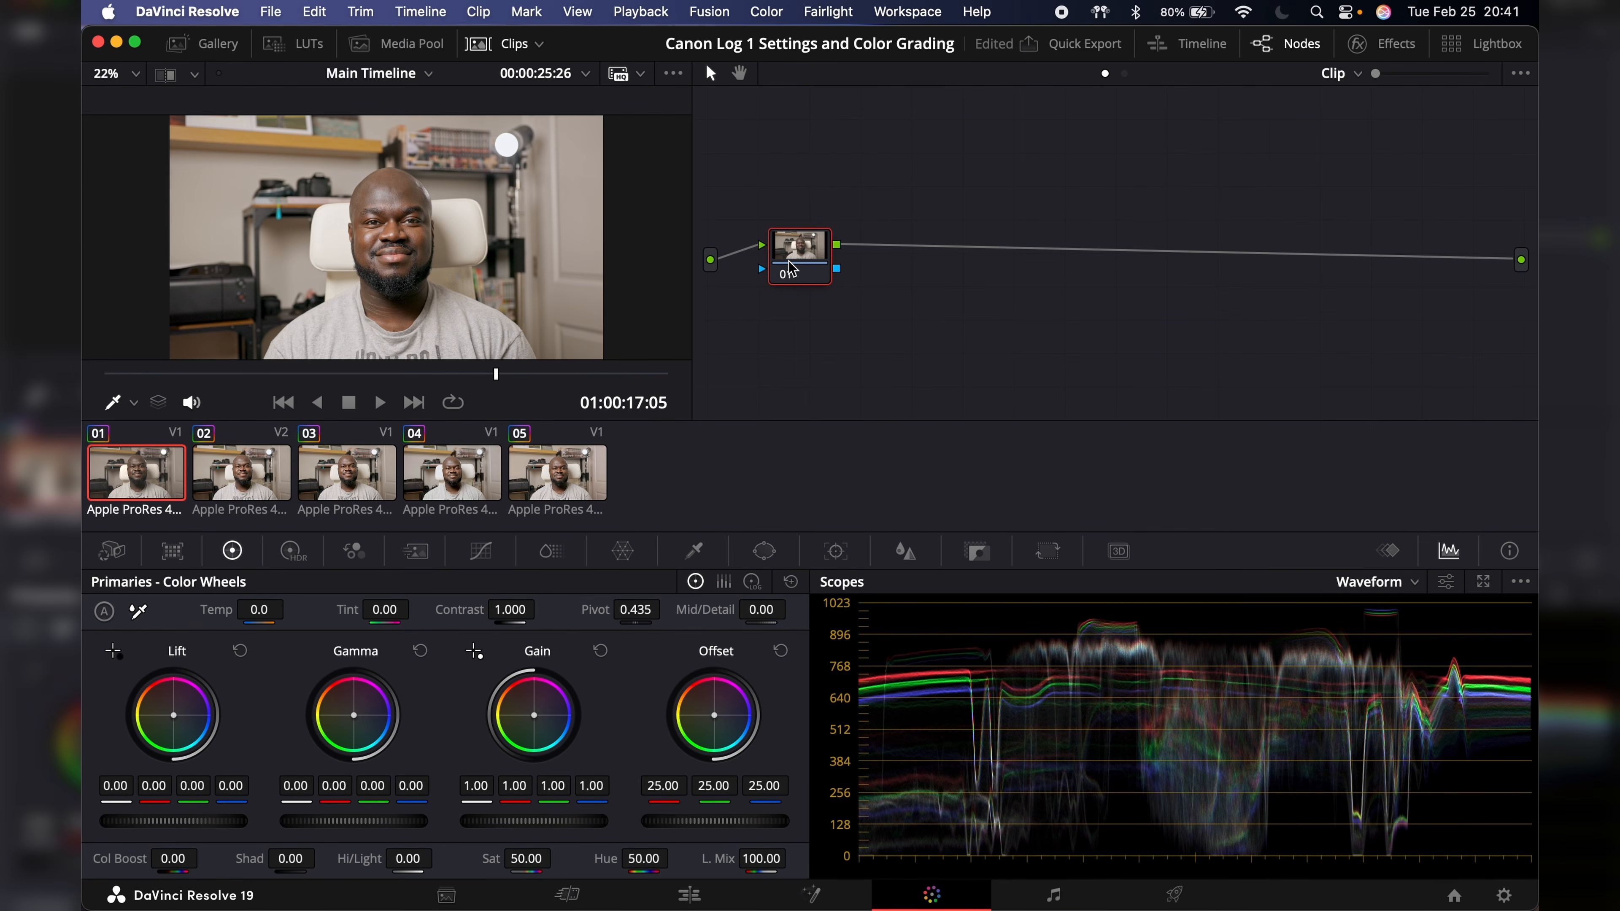
drag(779, 278, 791, 267)
right_click(791, 266)
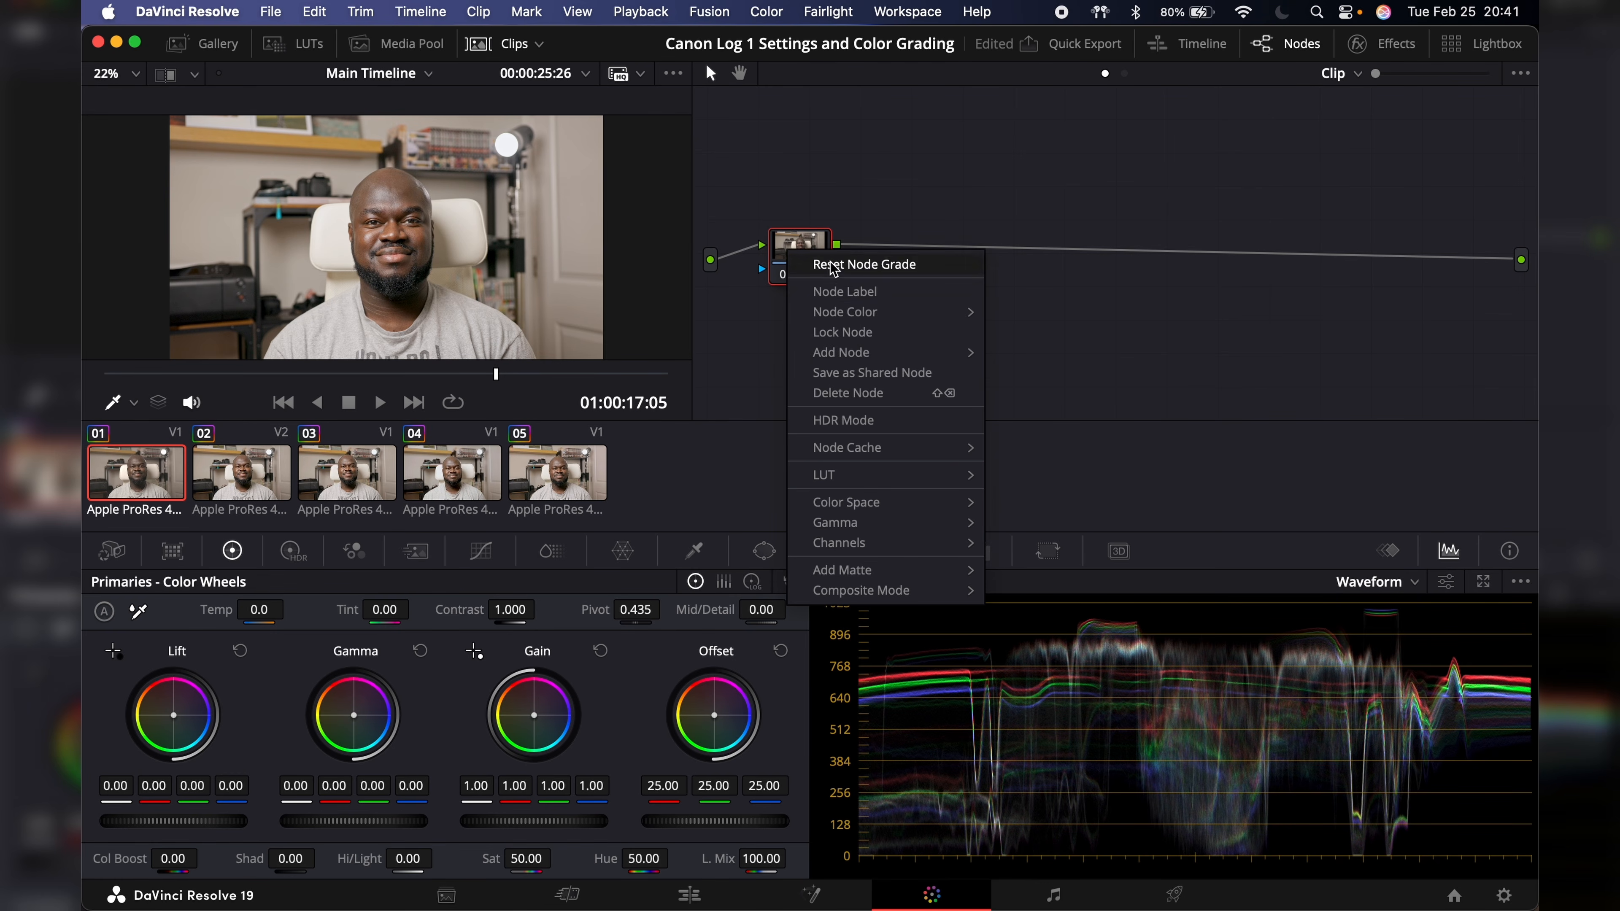
click(940, 217)
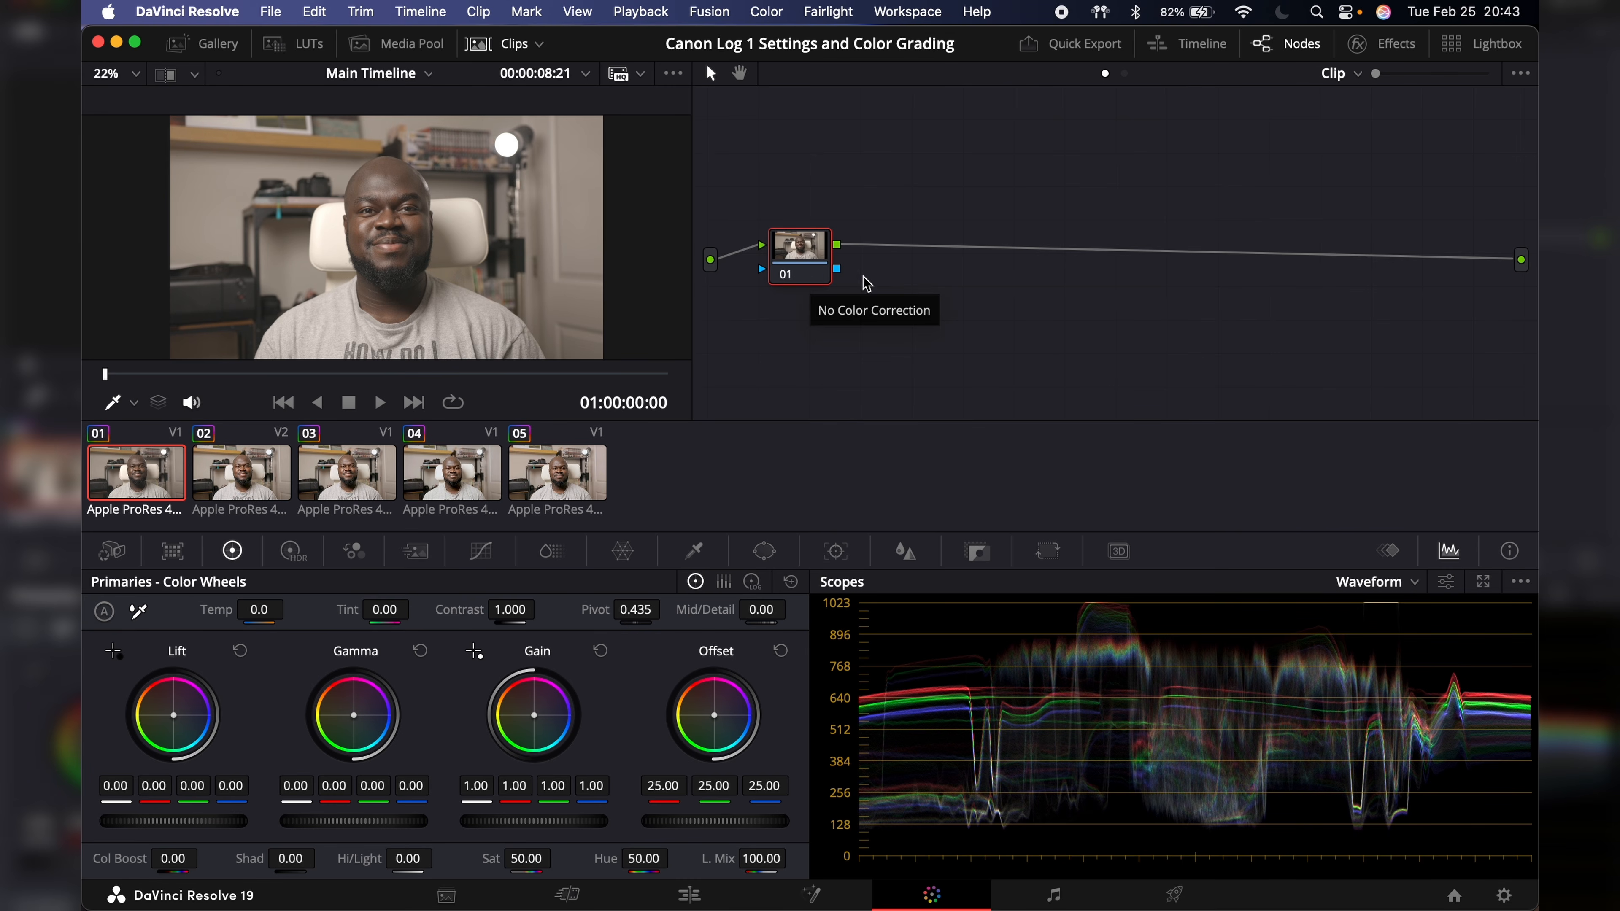
right_click(919, 276)
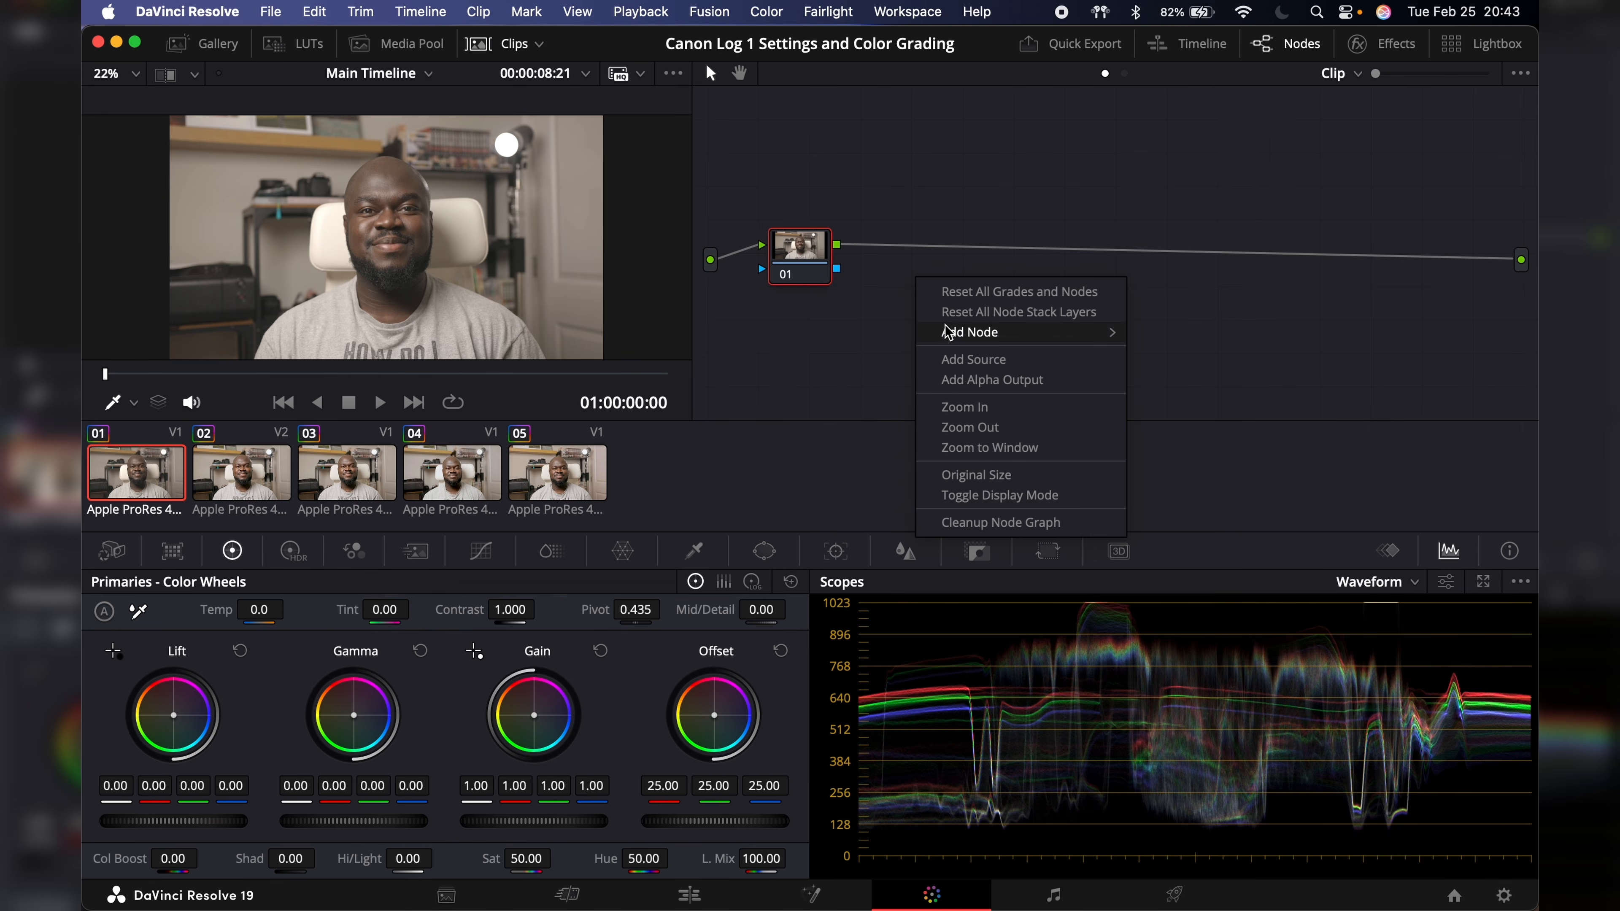
mouse_move(960, 338)
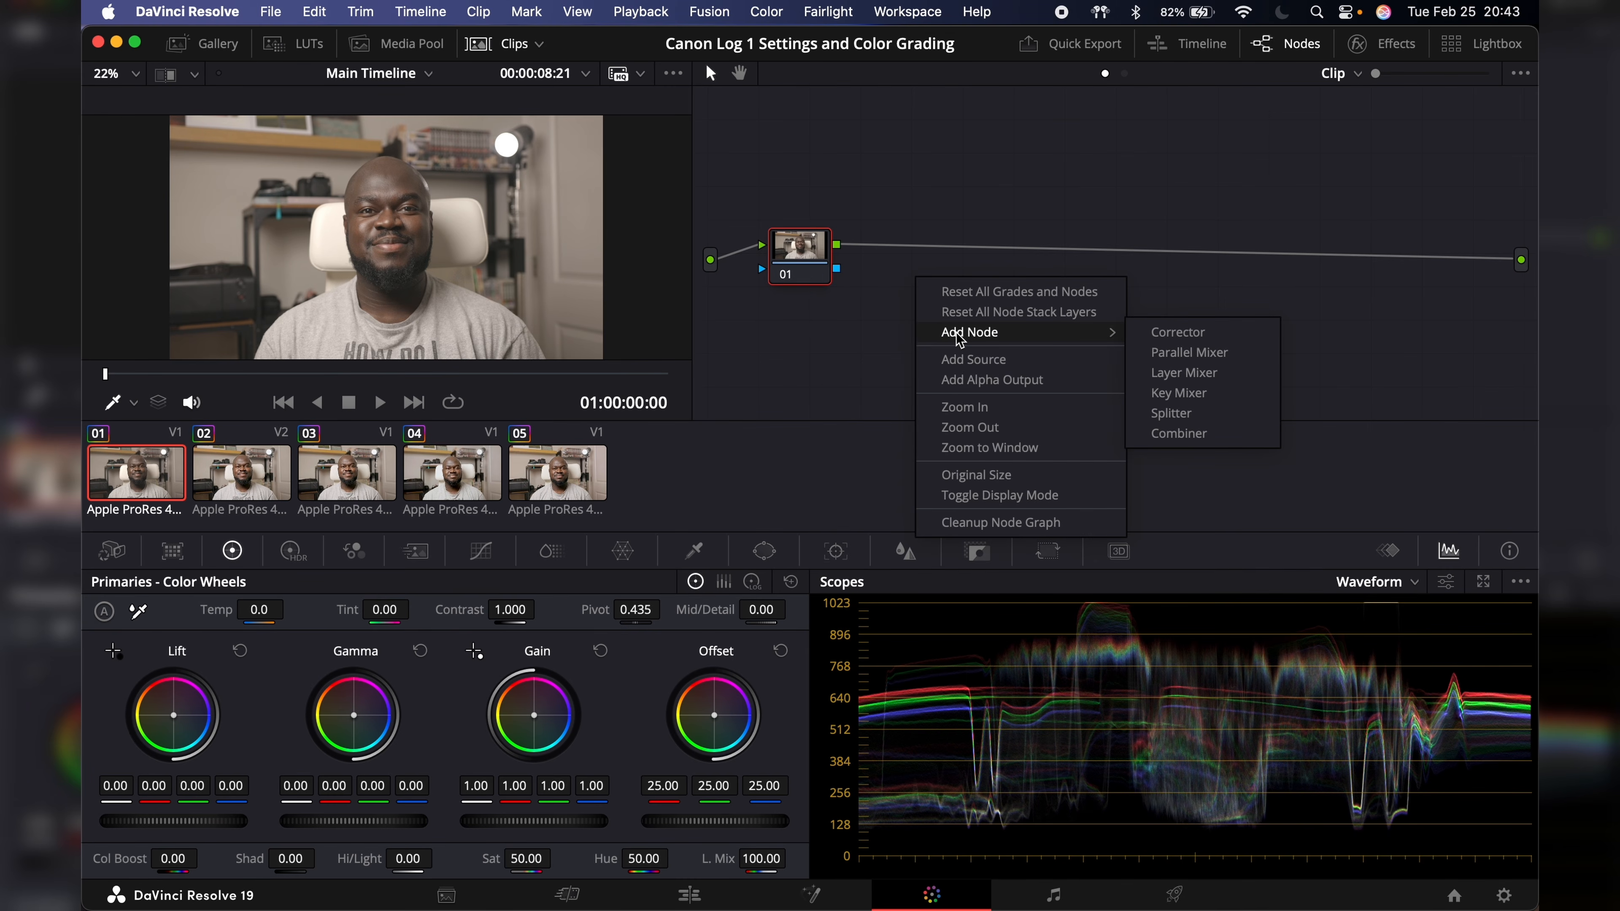
click(867, 278)
Step: Add five serial nodes after the first node in the first clip's node graph
key(alt+s)
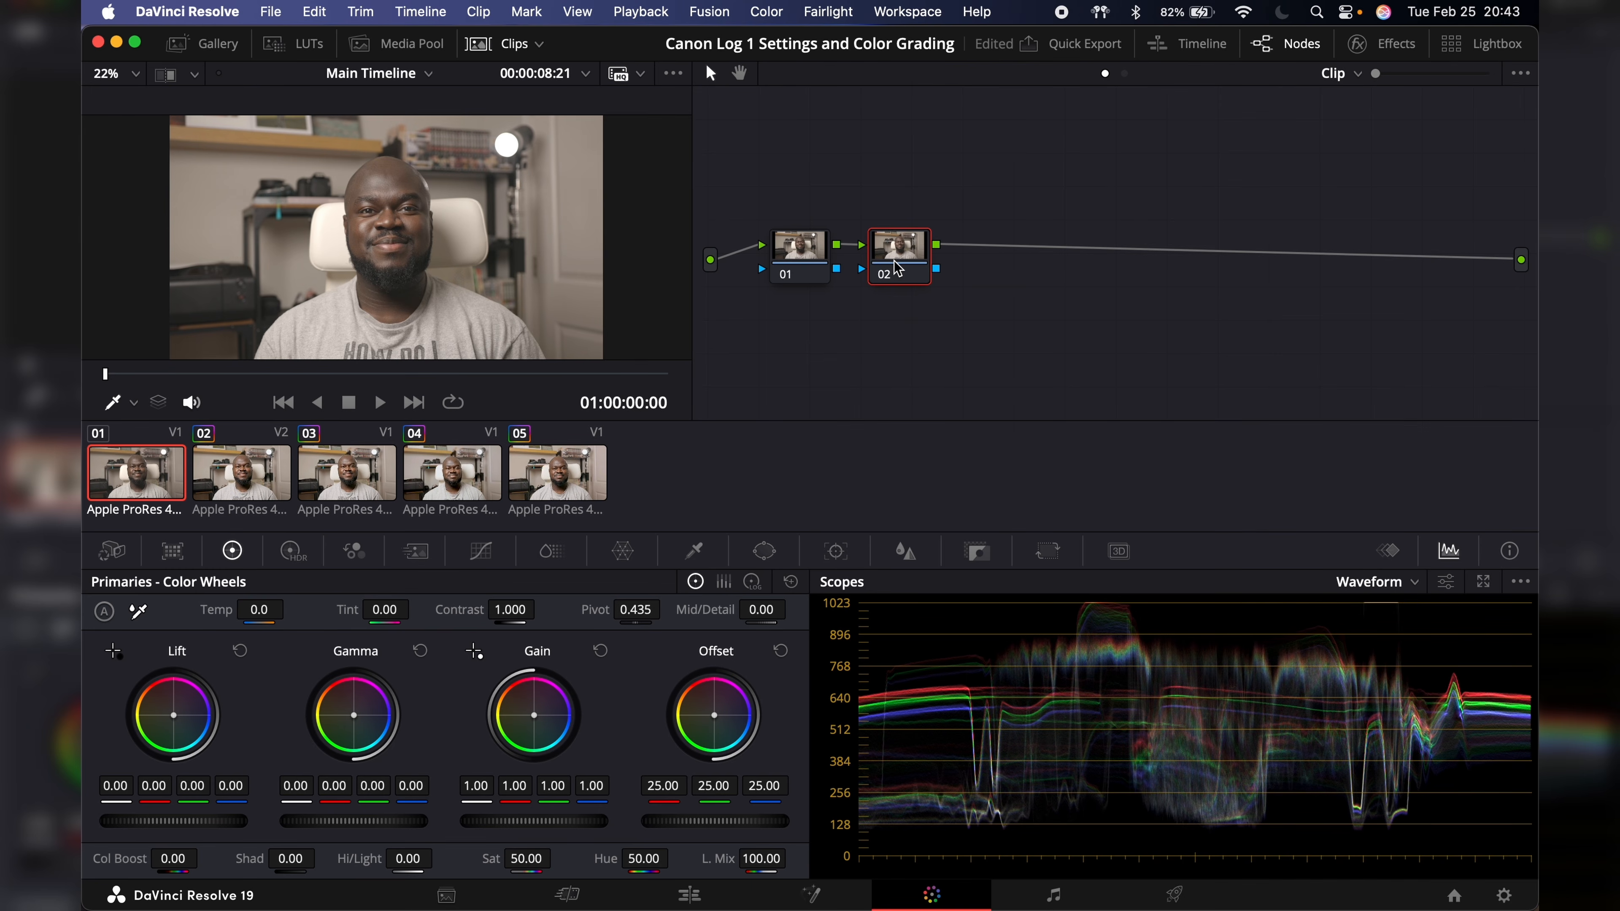
key(alt+s)
key(alt+s)
key(alt+s)
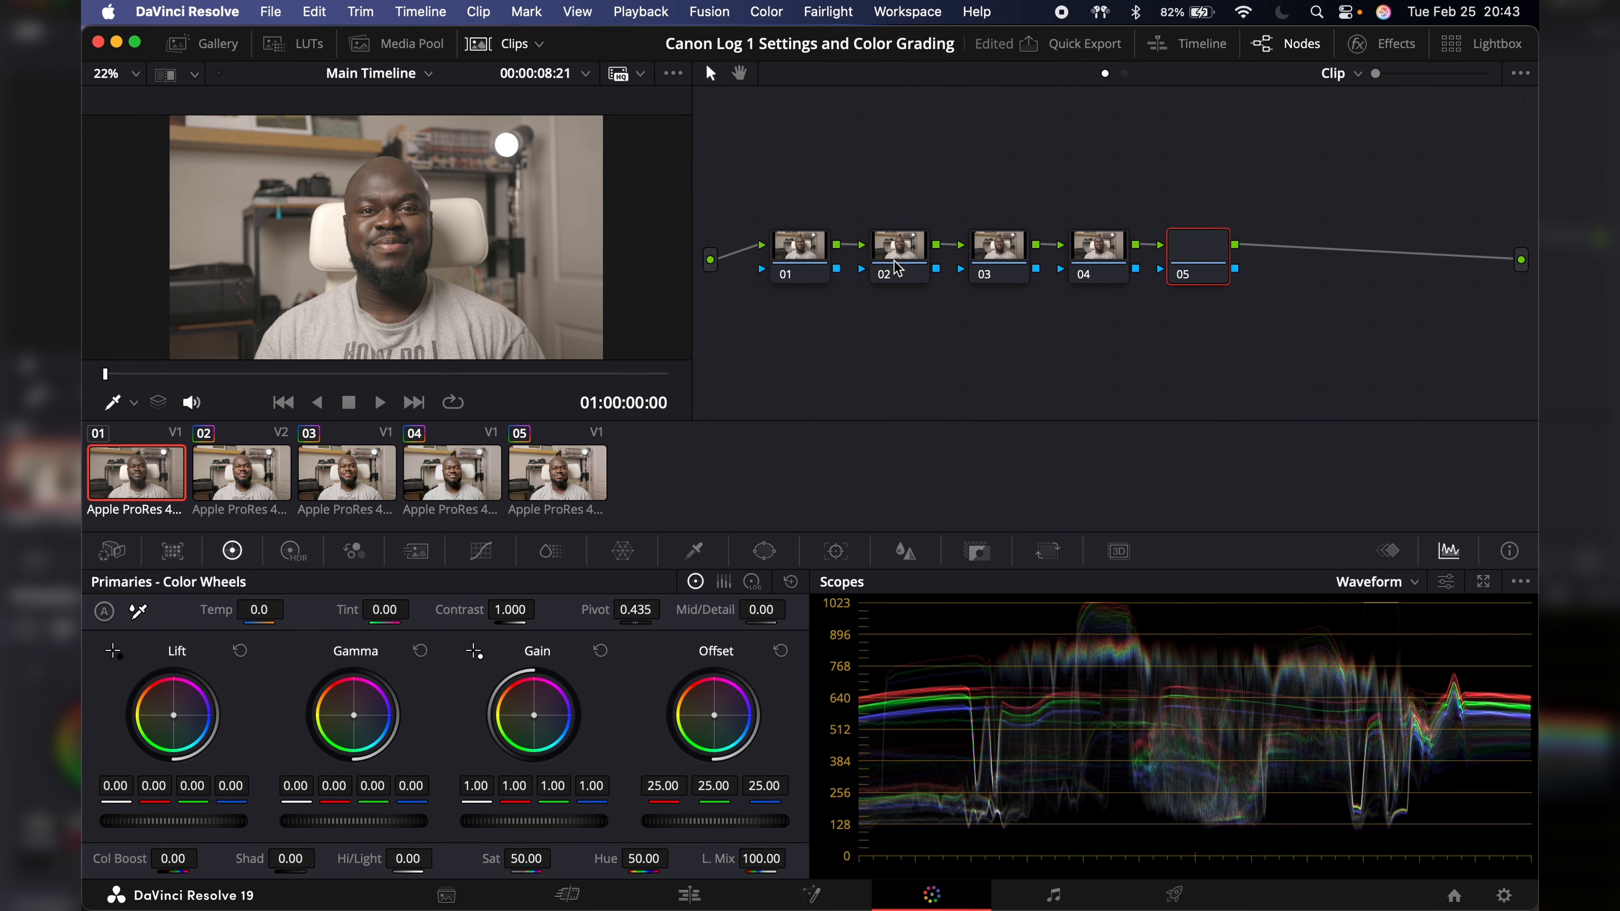
key(alt+s)
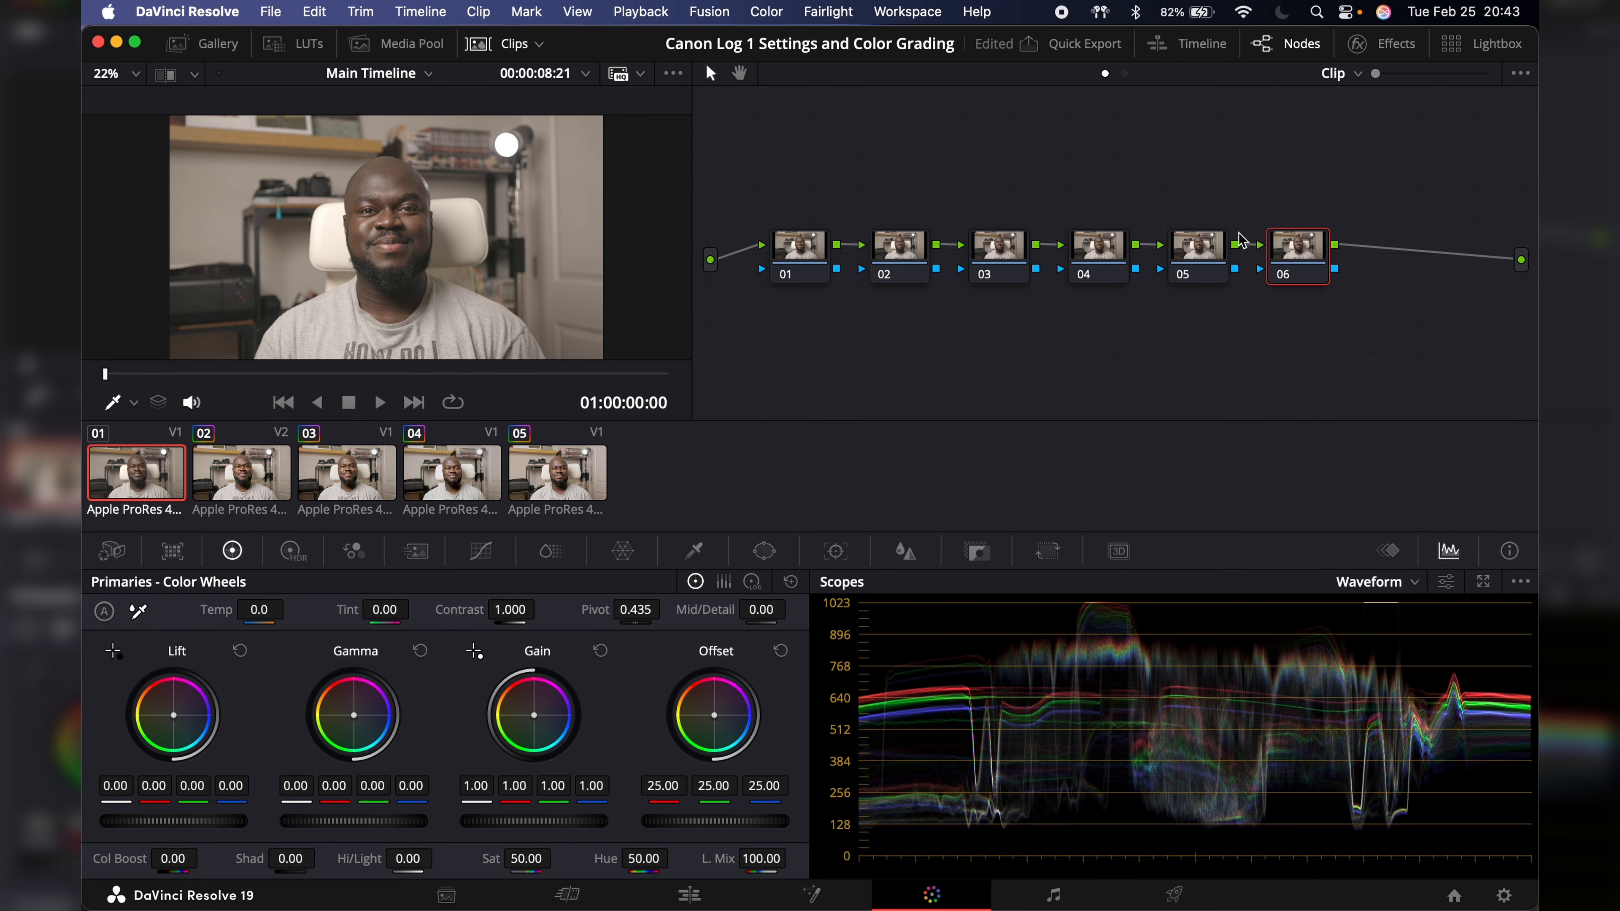
Step: Label the last node in the chain, node 06, as CST
right_click(1306, 284)
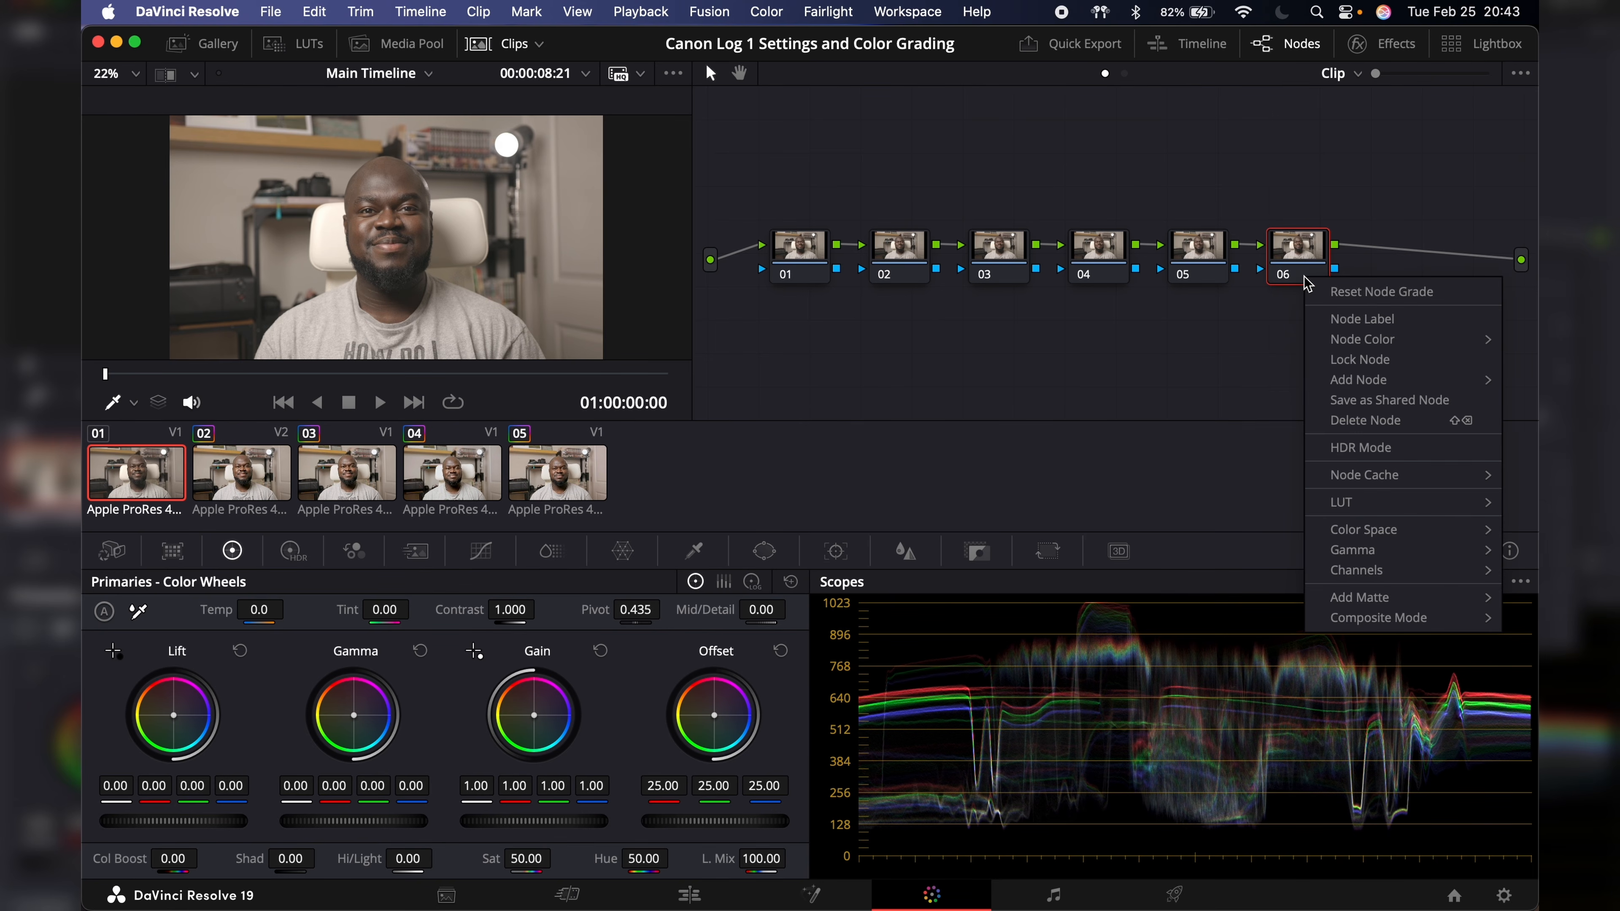
click(1359, 319)
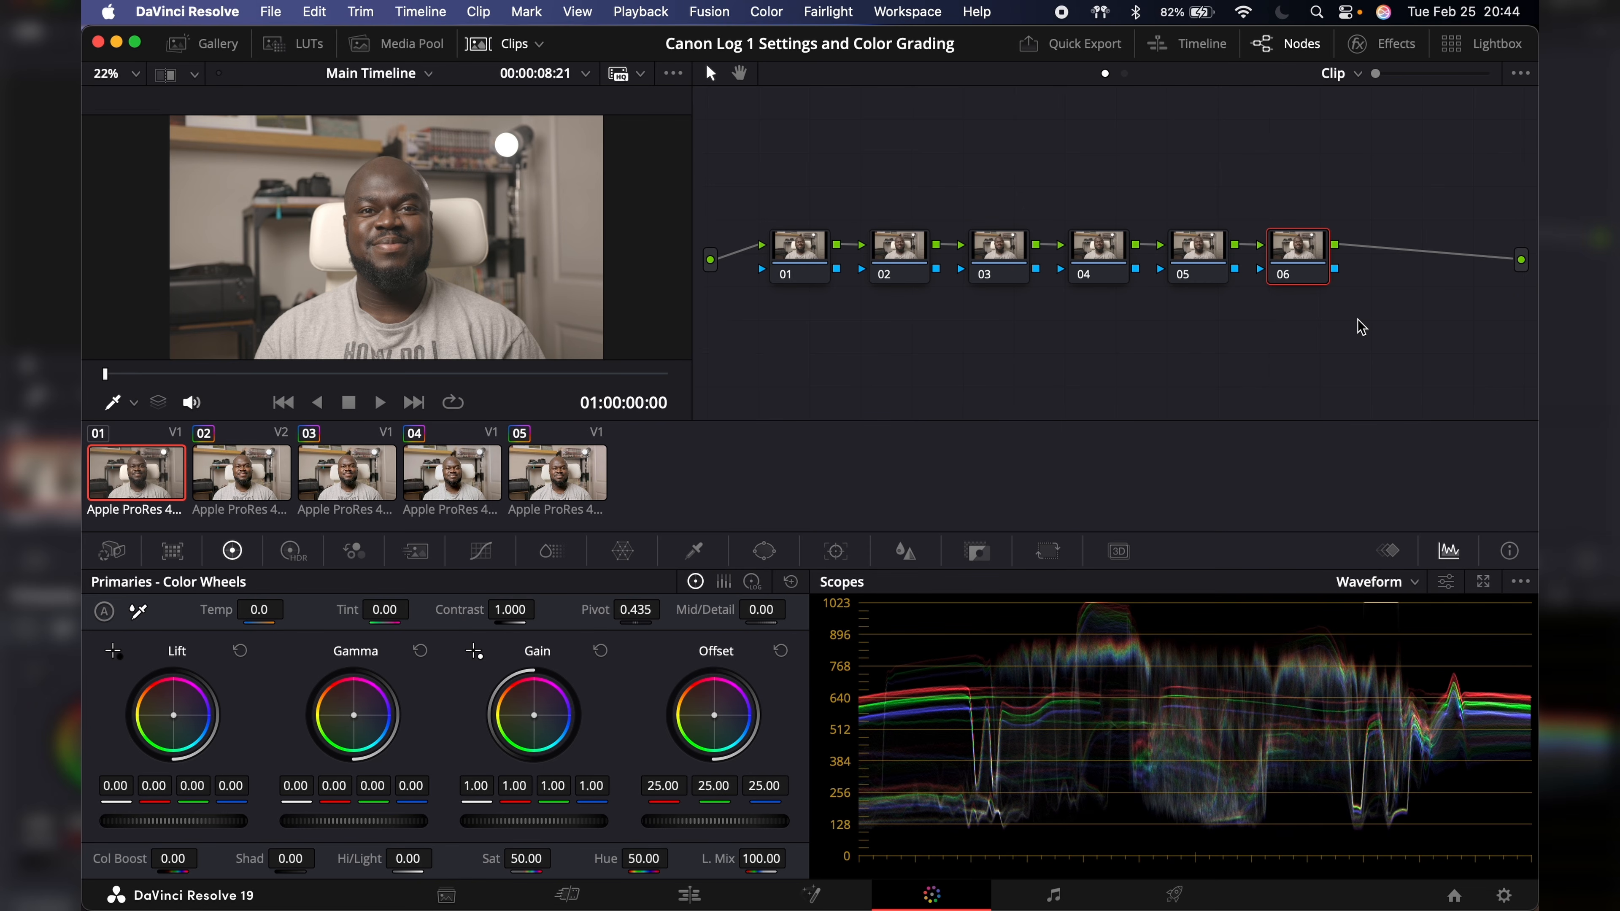
text(CST)
Step: Search the effects library for "color spa" and apply the Color Space Transform effect to the CST node
click(1394, 48)
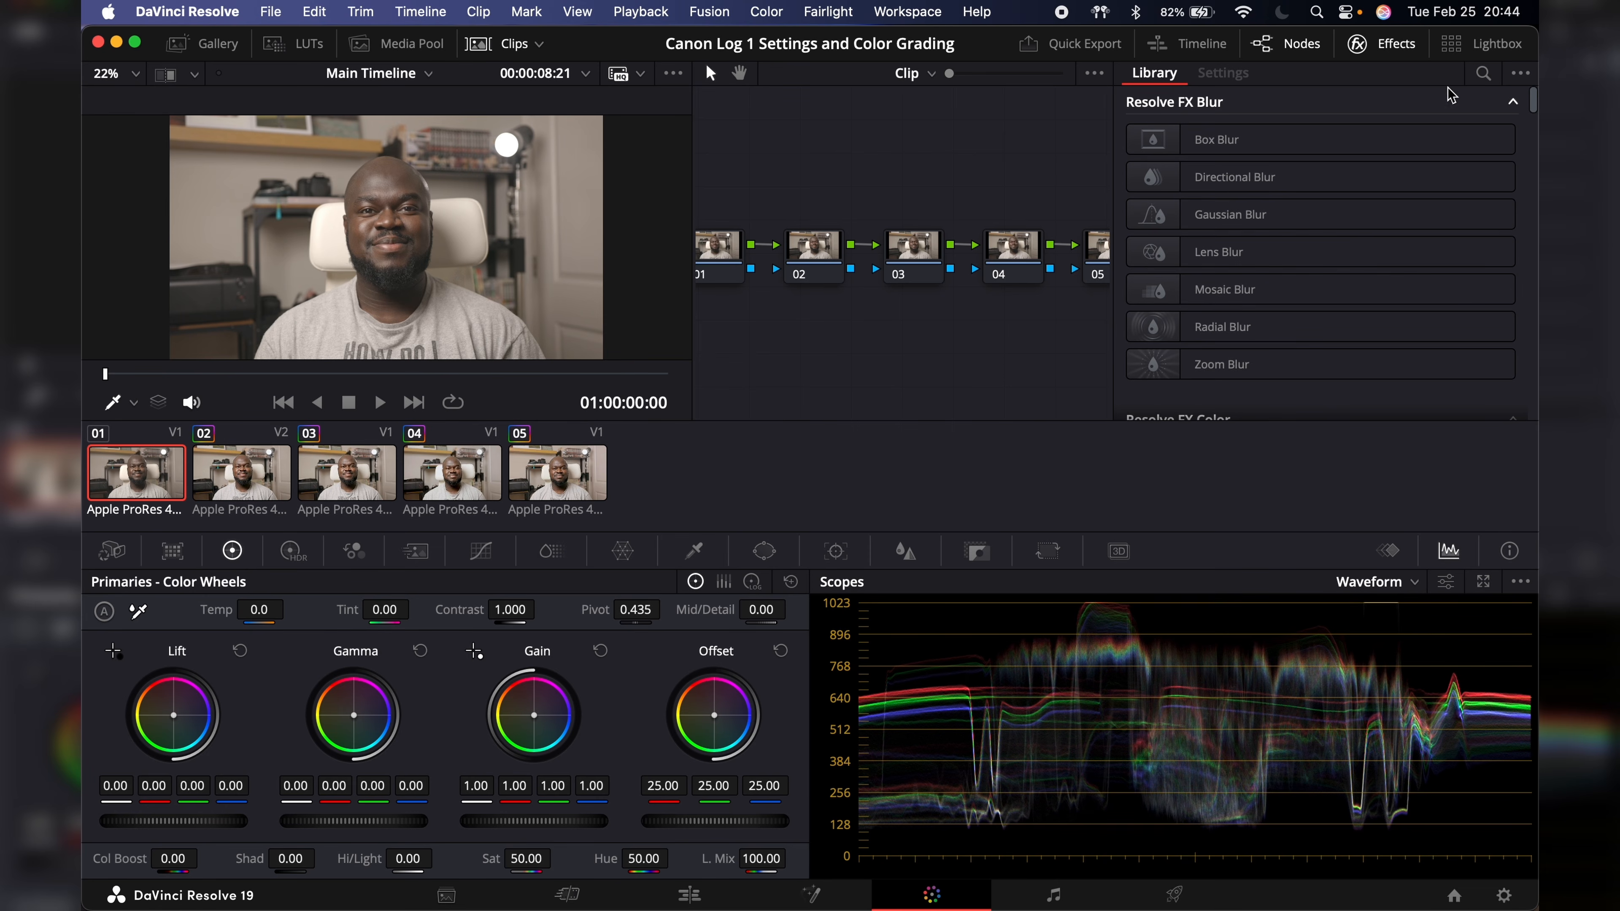
click(1483, 74)
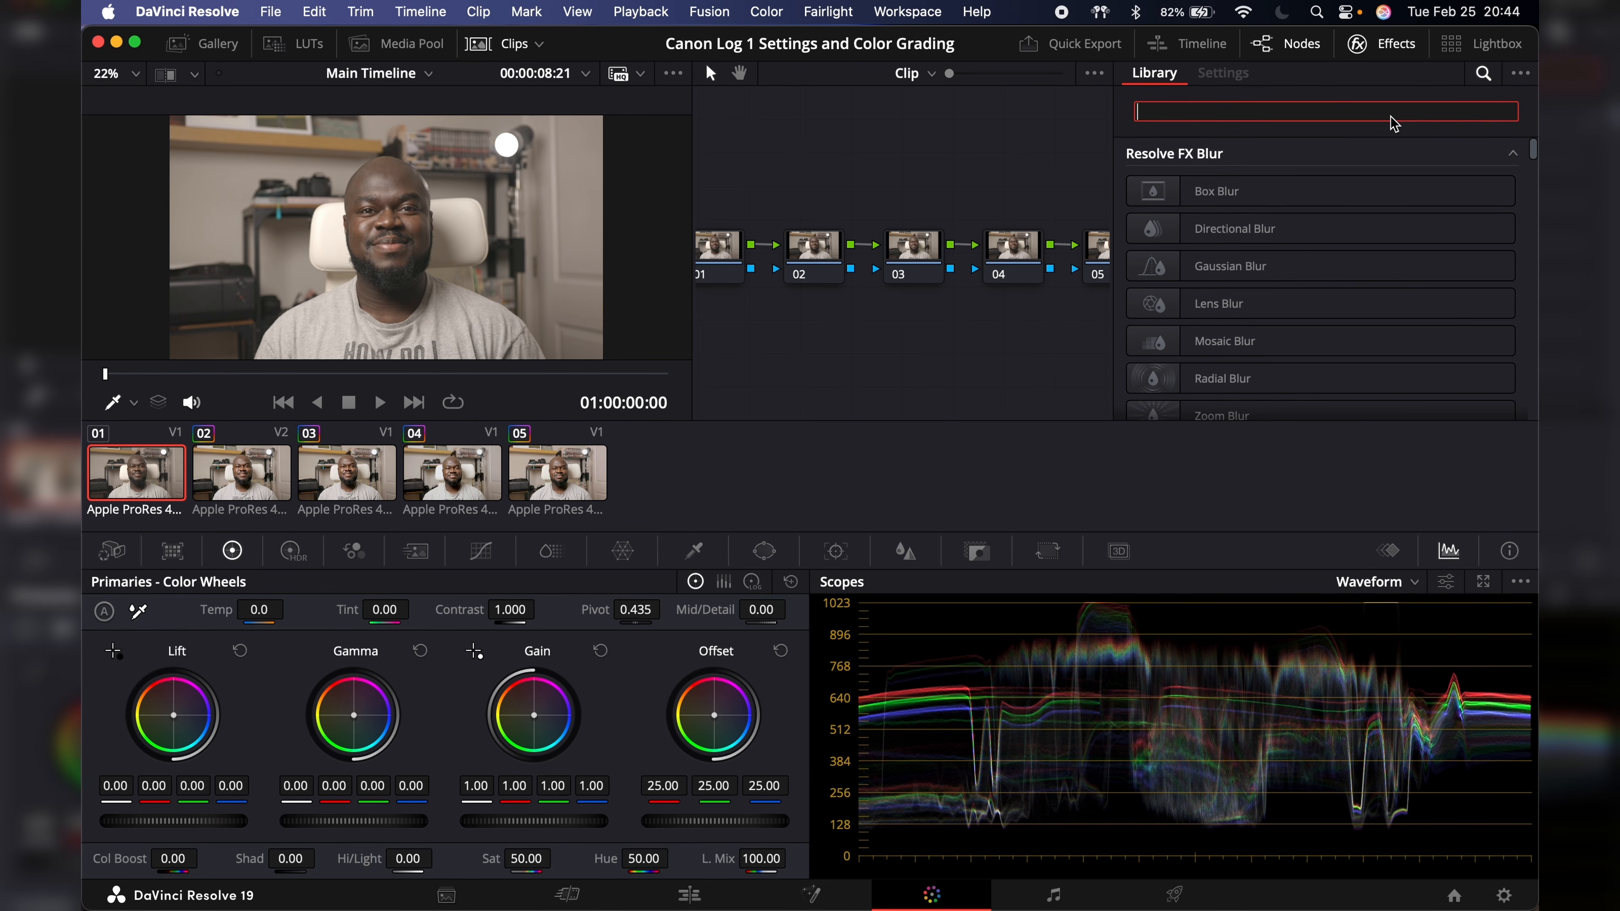
text(c)
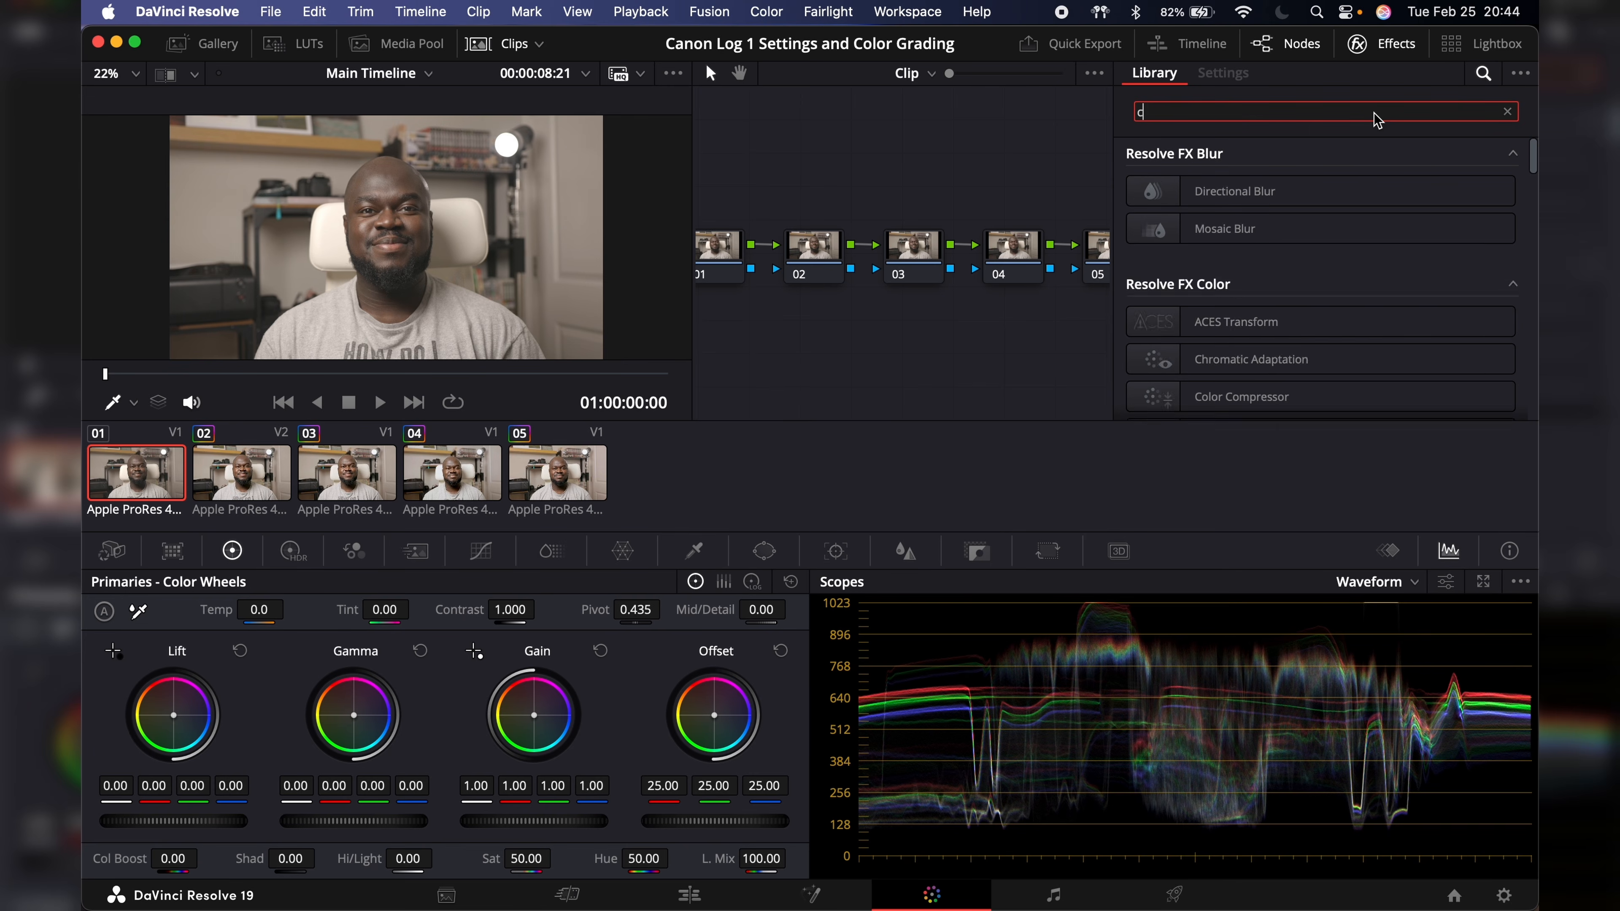
text(olor spa)
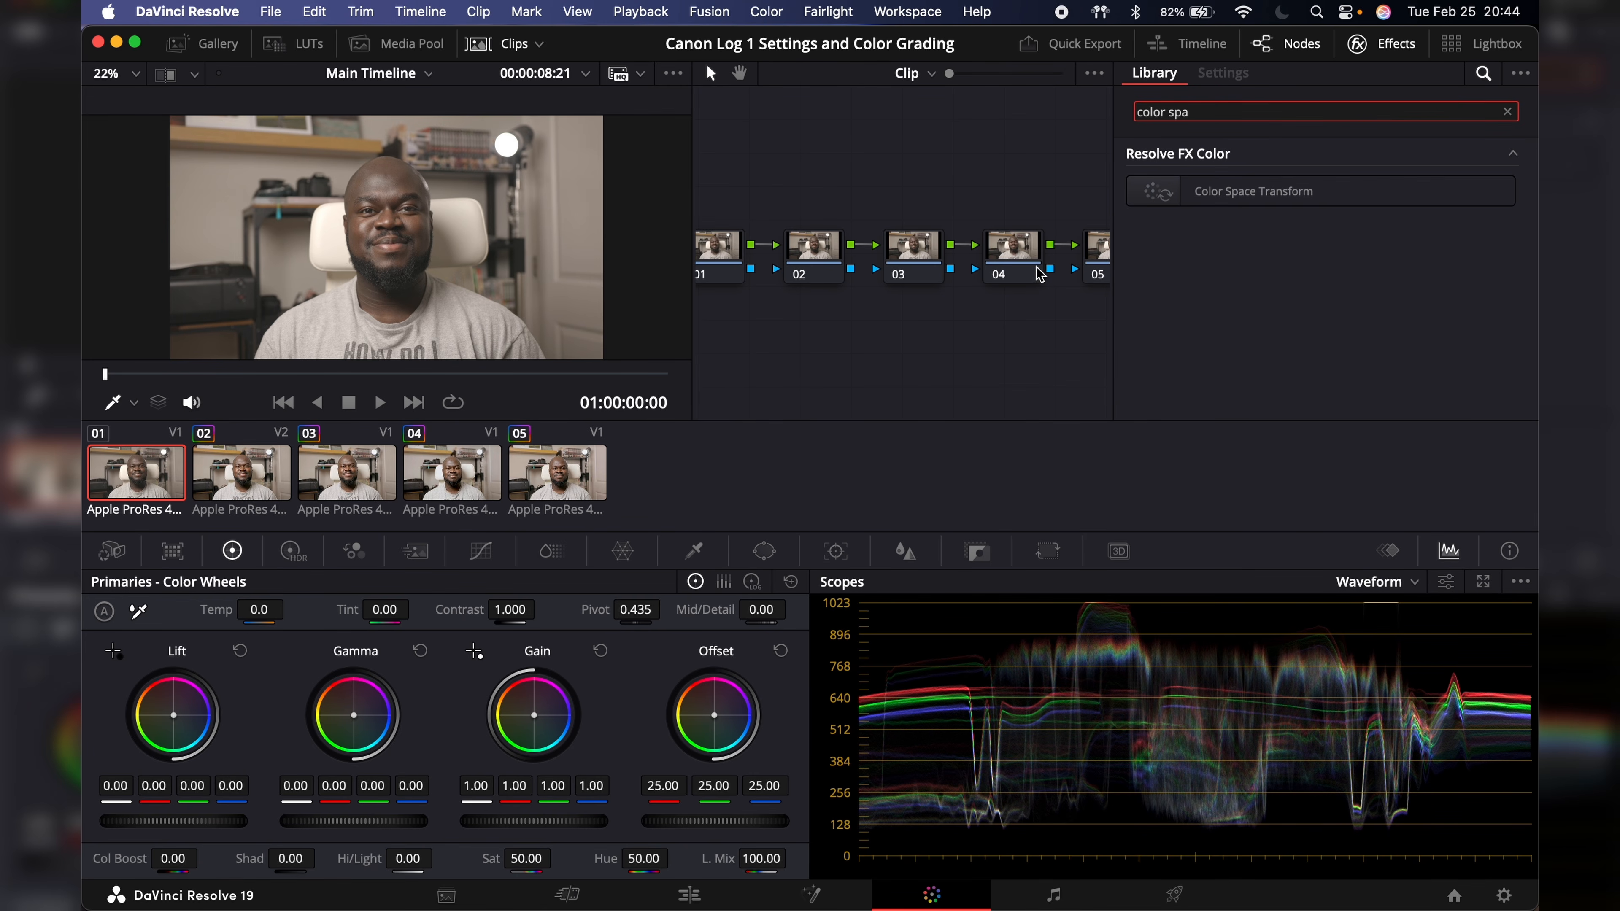
scroll(1043, 268, right, 3)
scroll(1052, 268, right, 3)
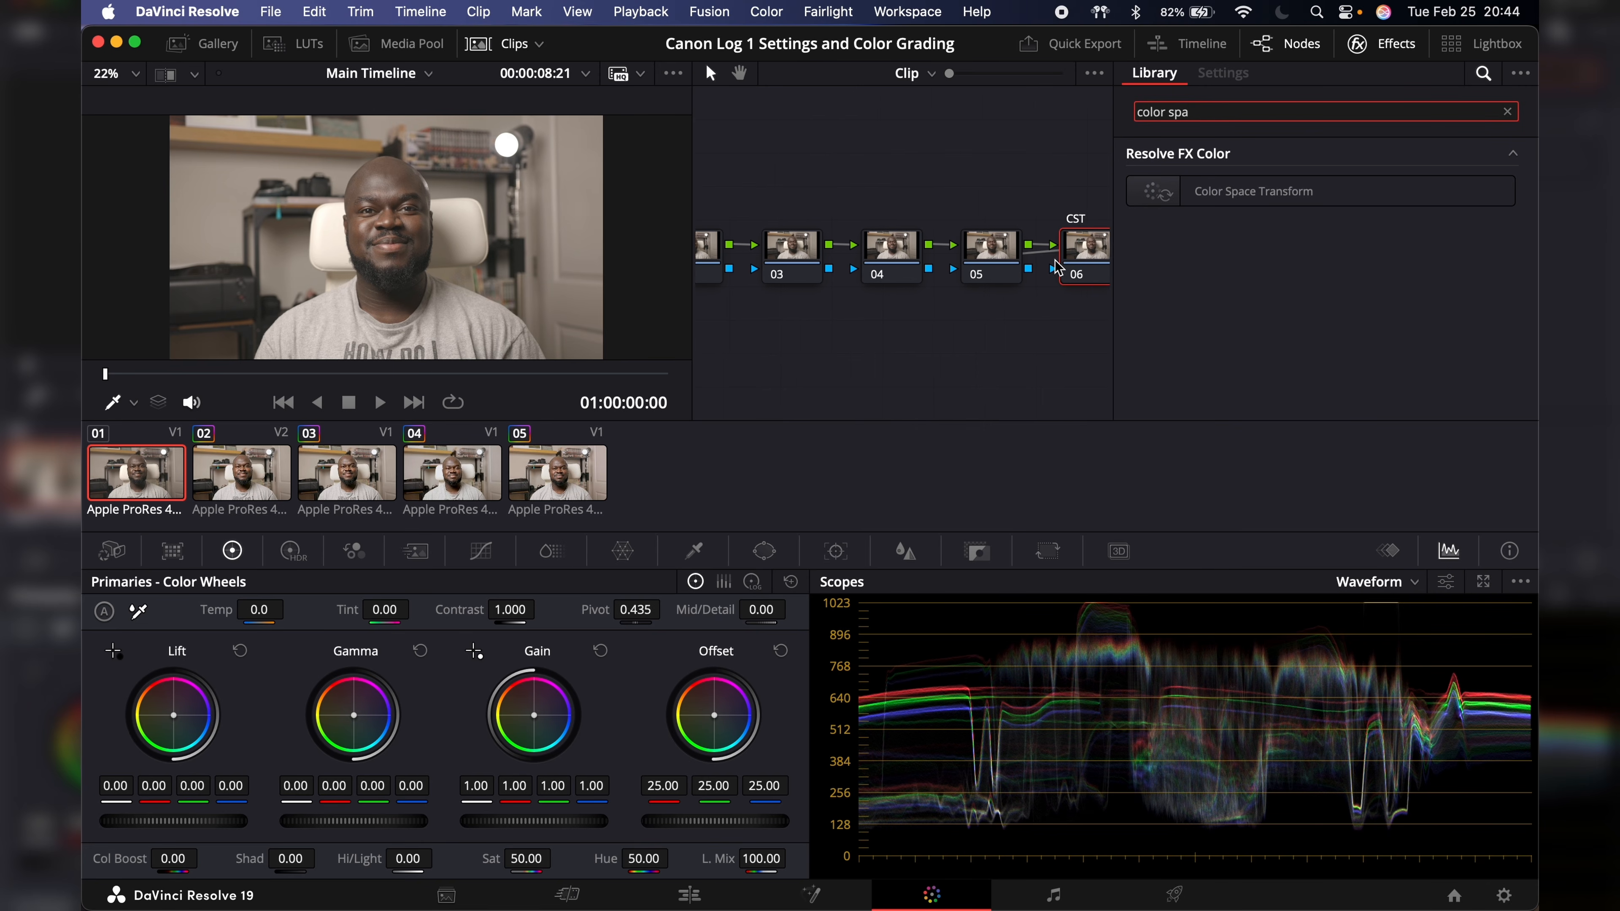
drag(1231, 191, 1064, 250)
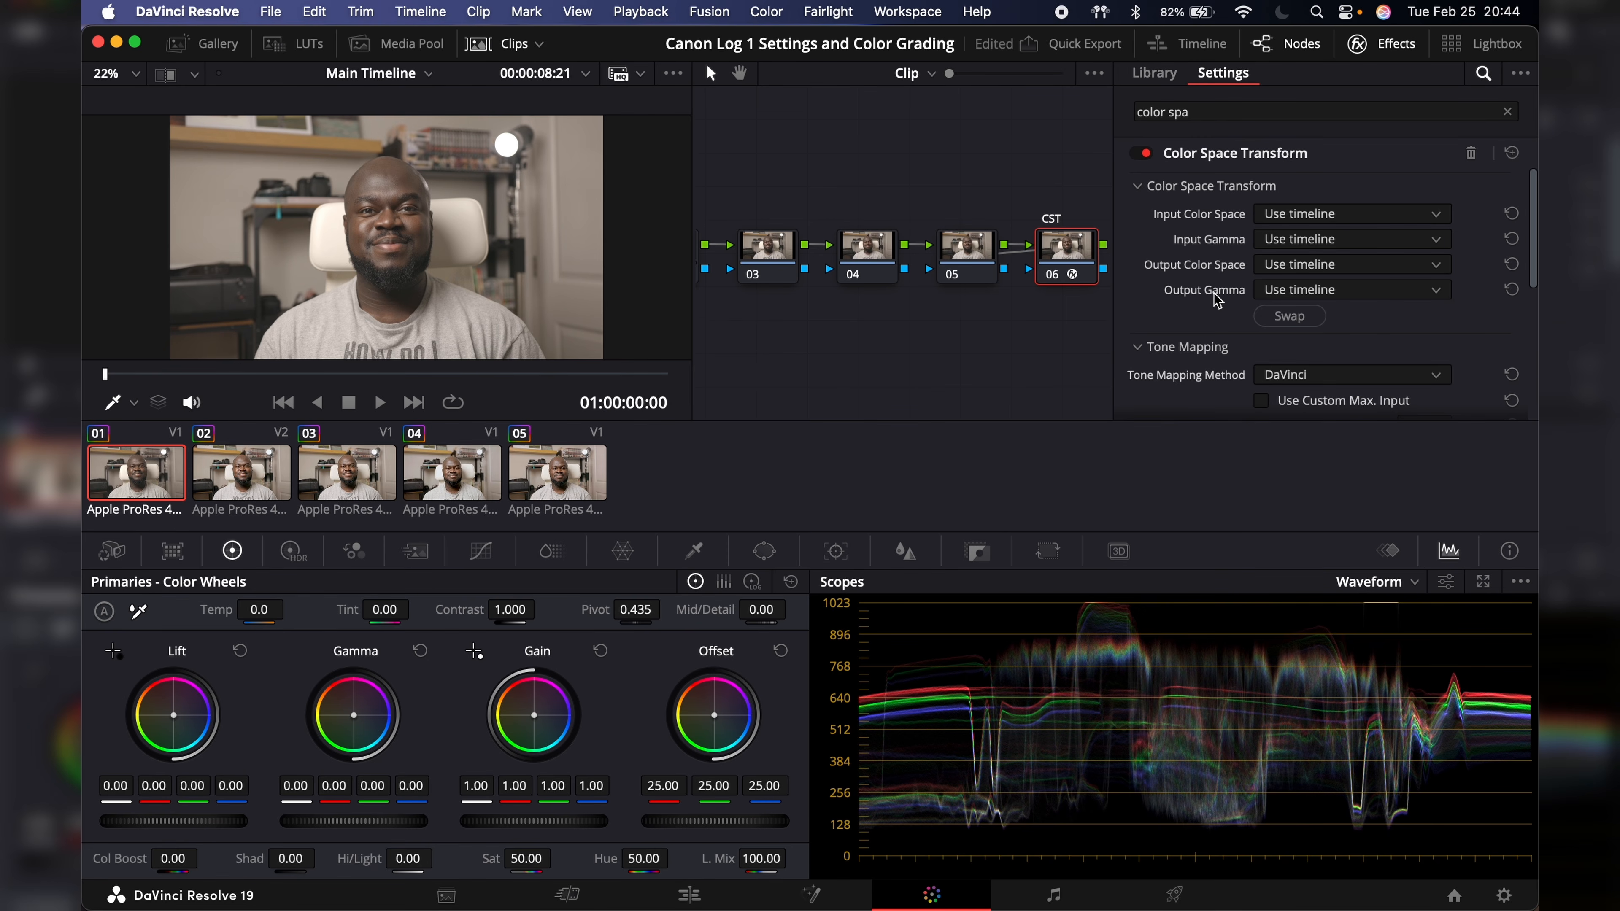
Step: Set the Color Space Transform's input color space to Rec.709
click(1353, 215)
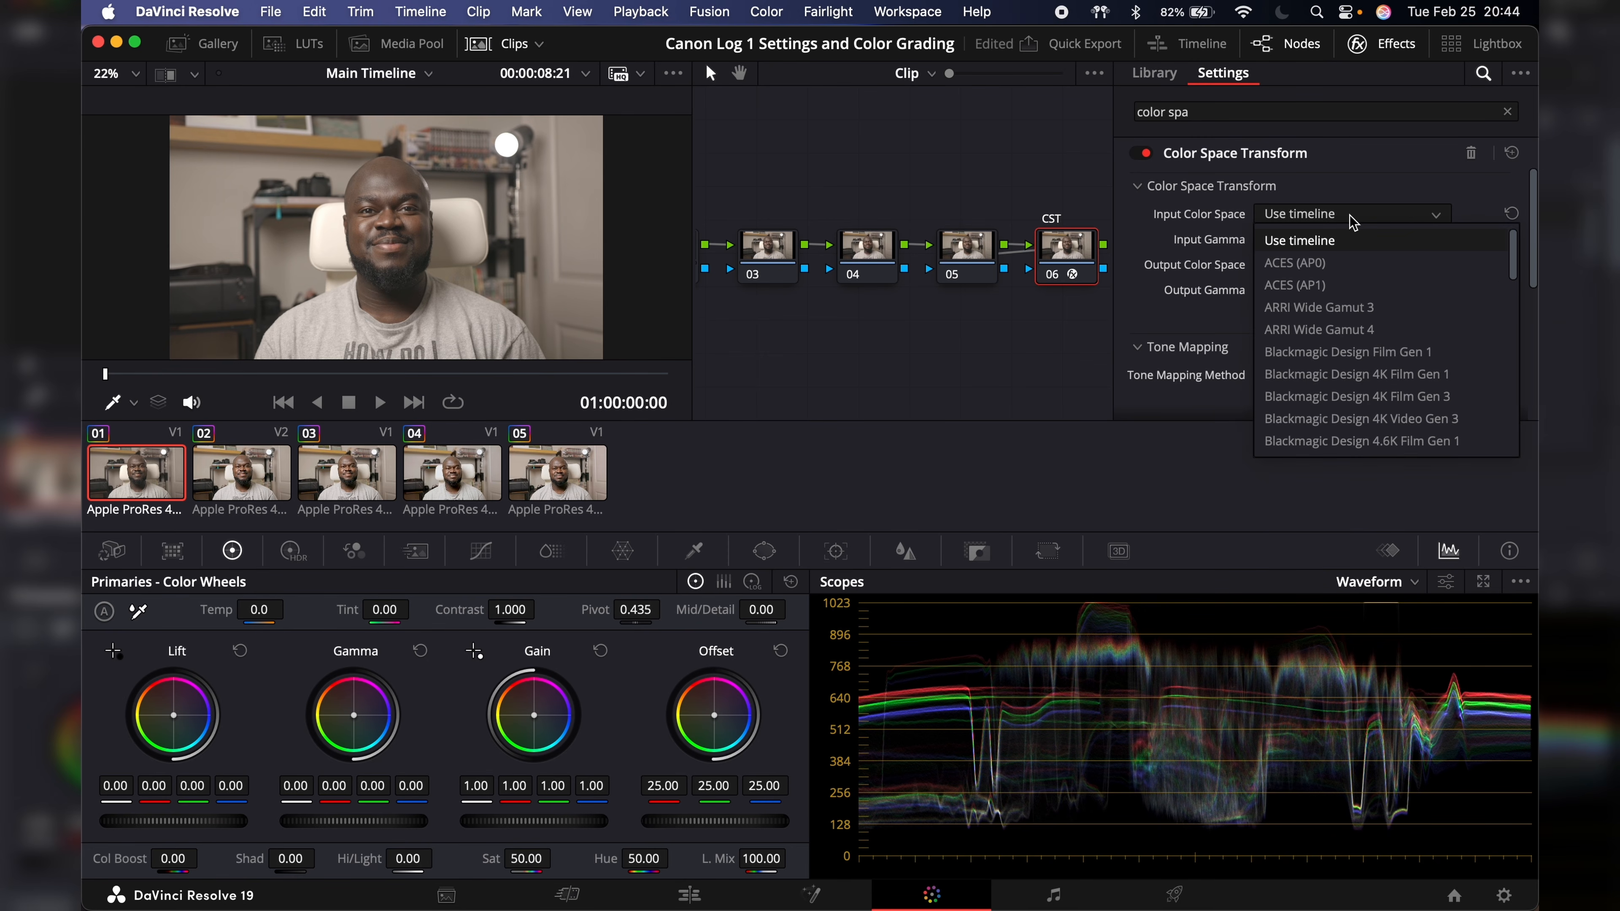
scroll(1354, 361, down, 15)
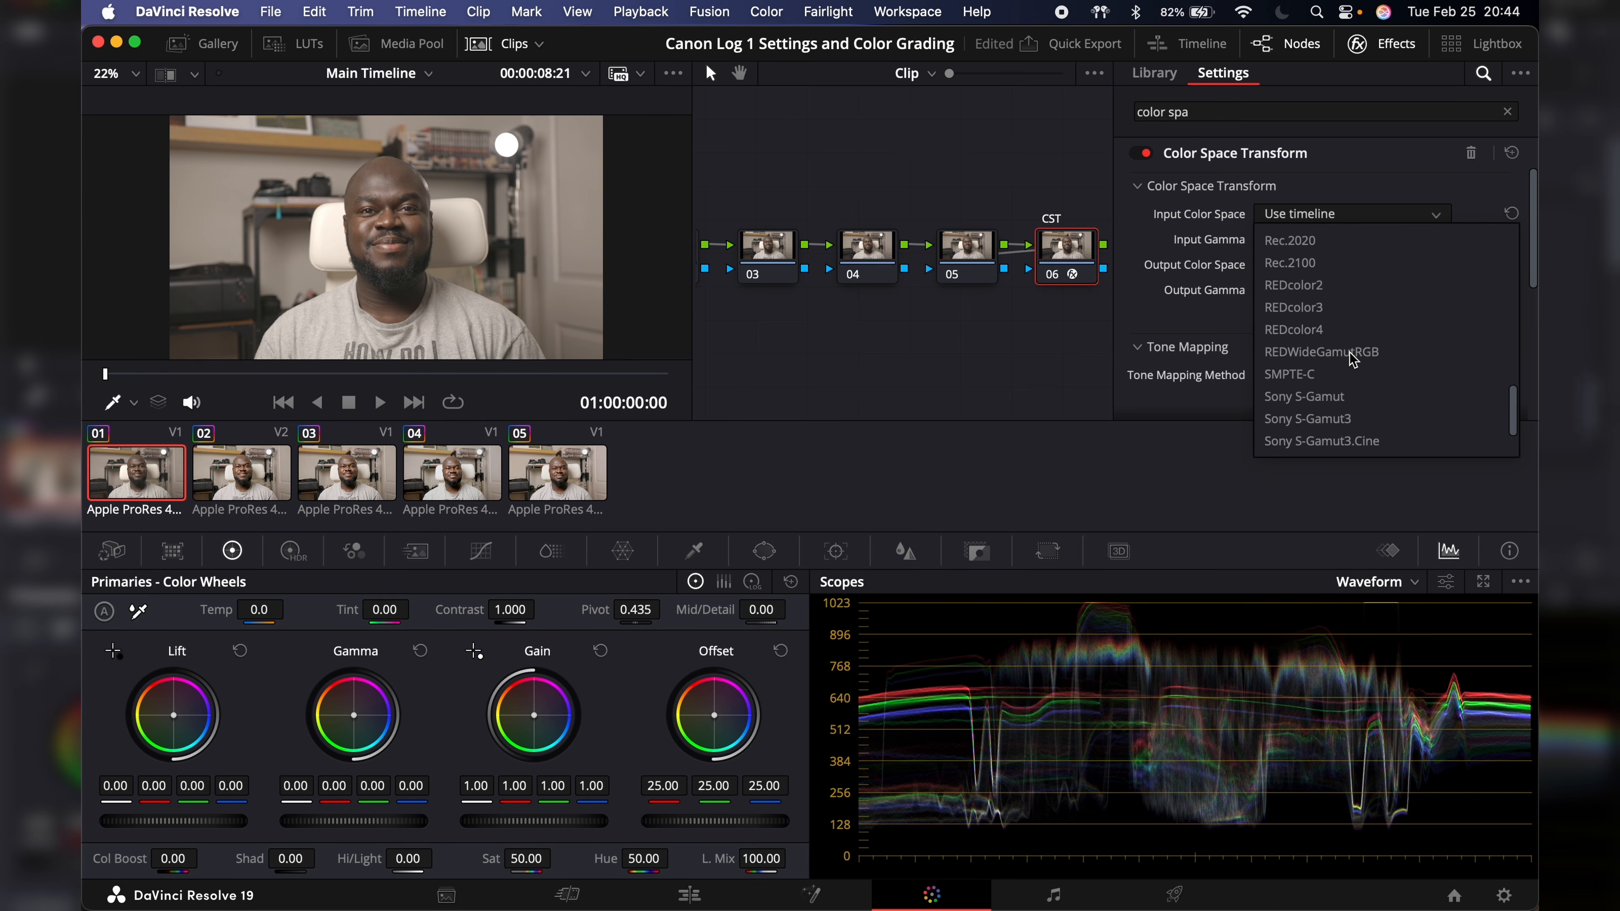
scroll(1353, 360, up, 3)
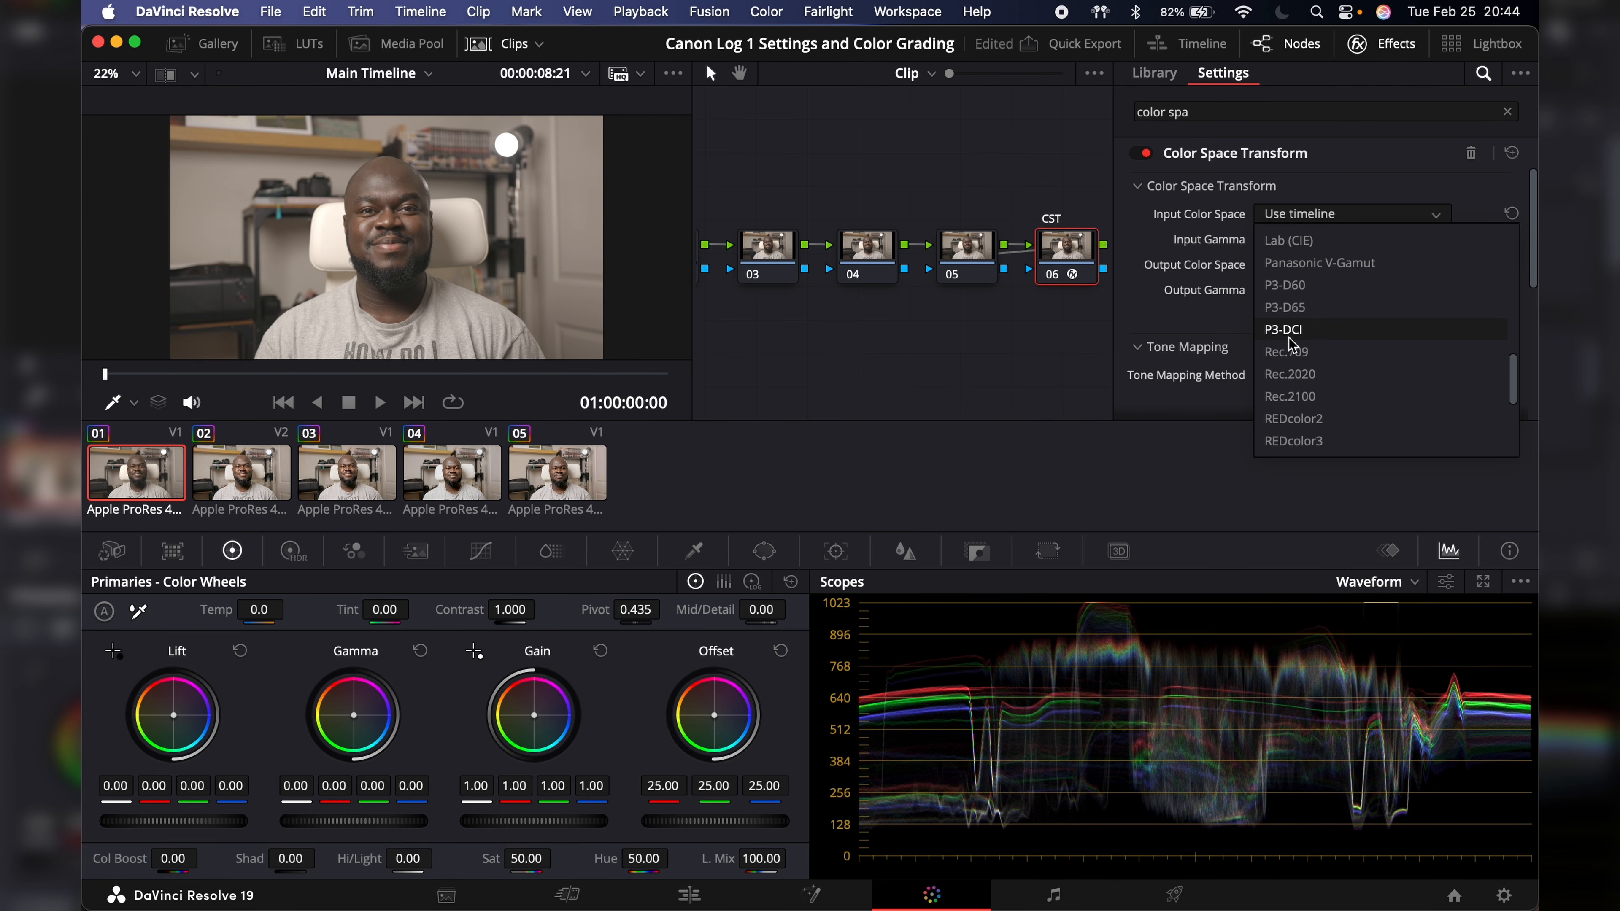
click(1284, 351)
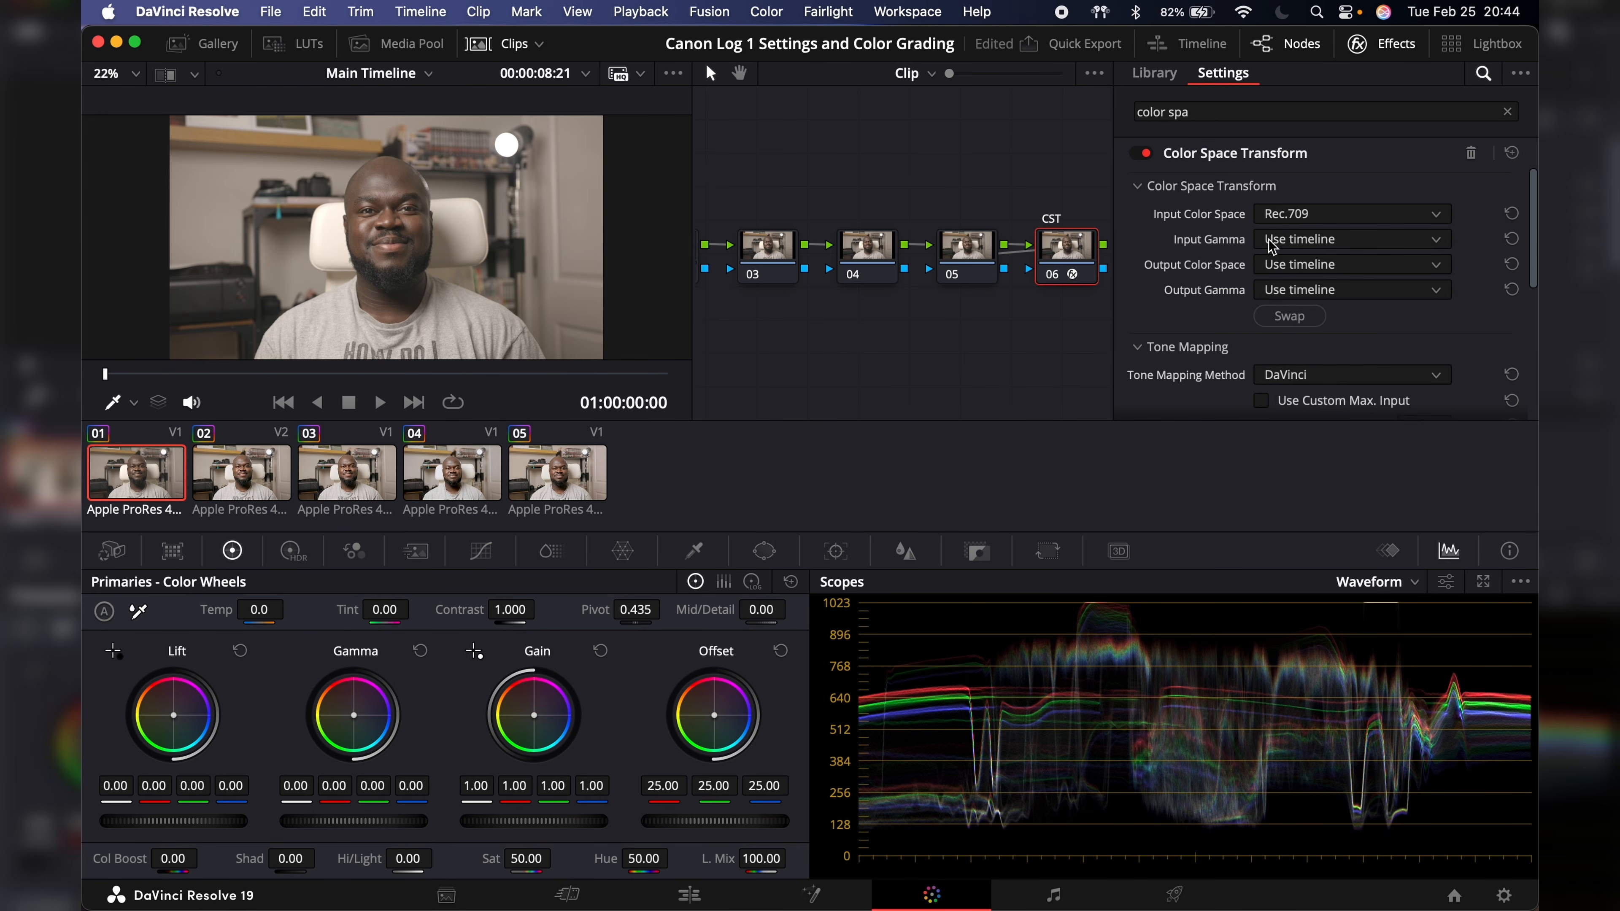
Step: Set the Color Space Transform's input gamma to Canon Log
click(1296, 240)
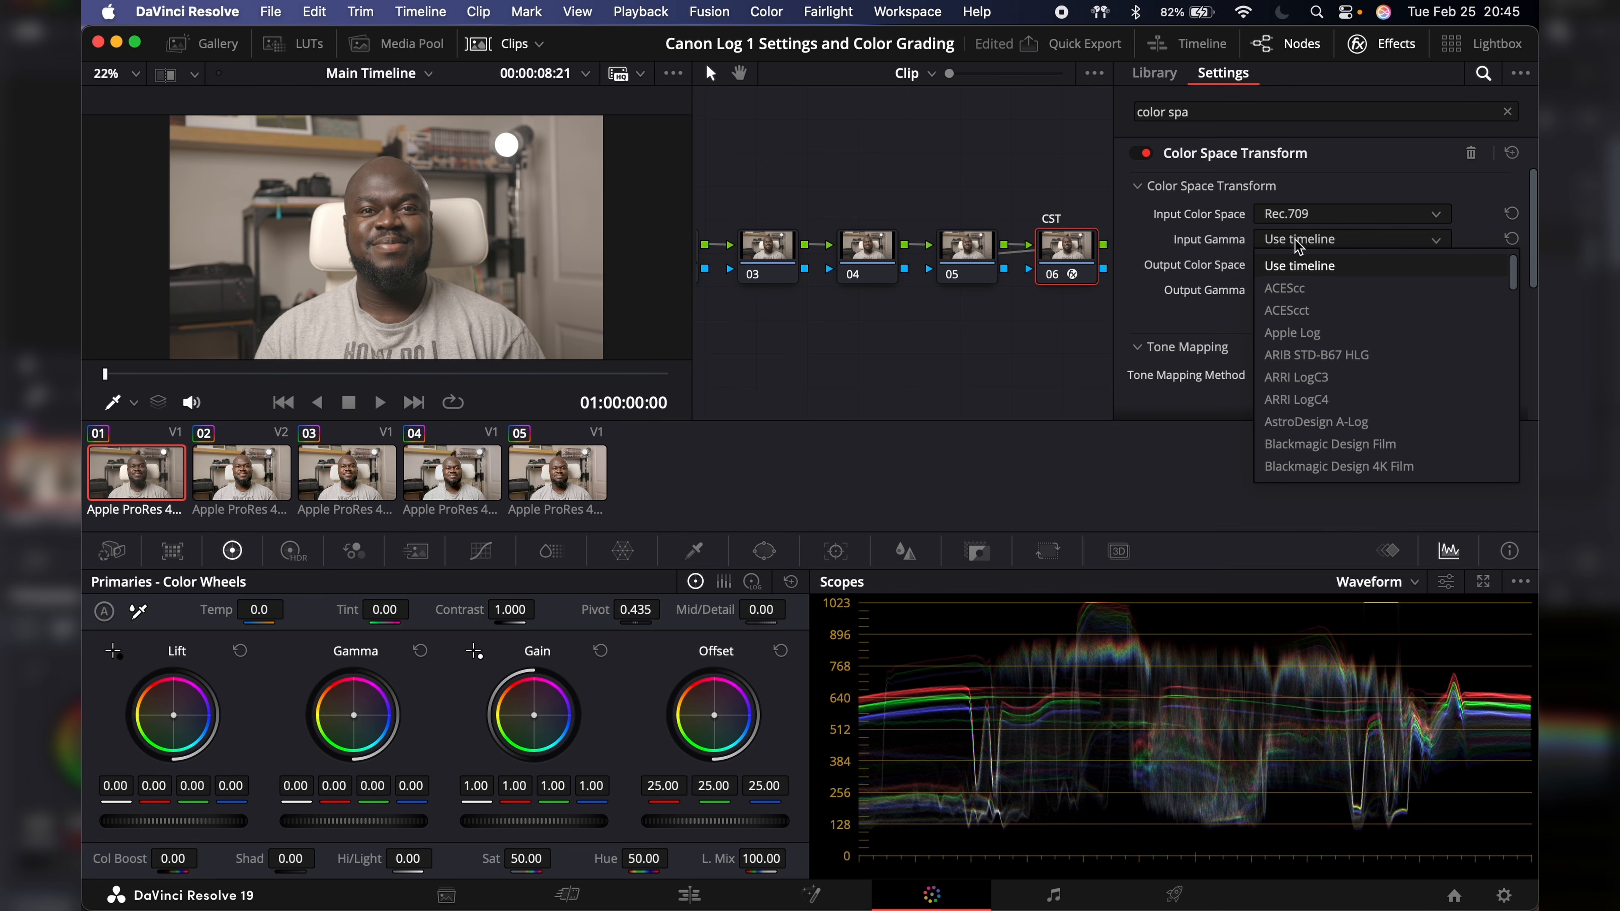
scroll(1294, 323, down, 10)
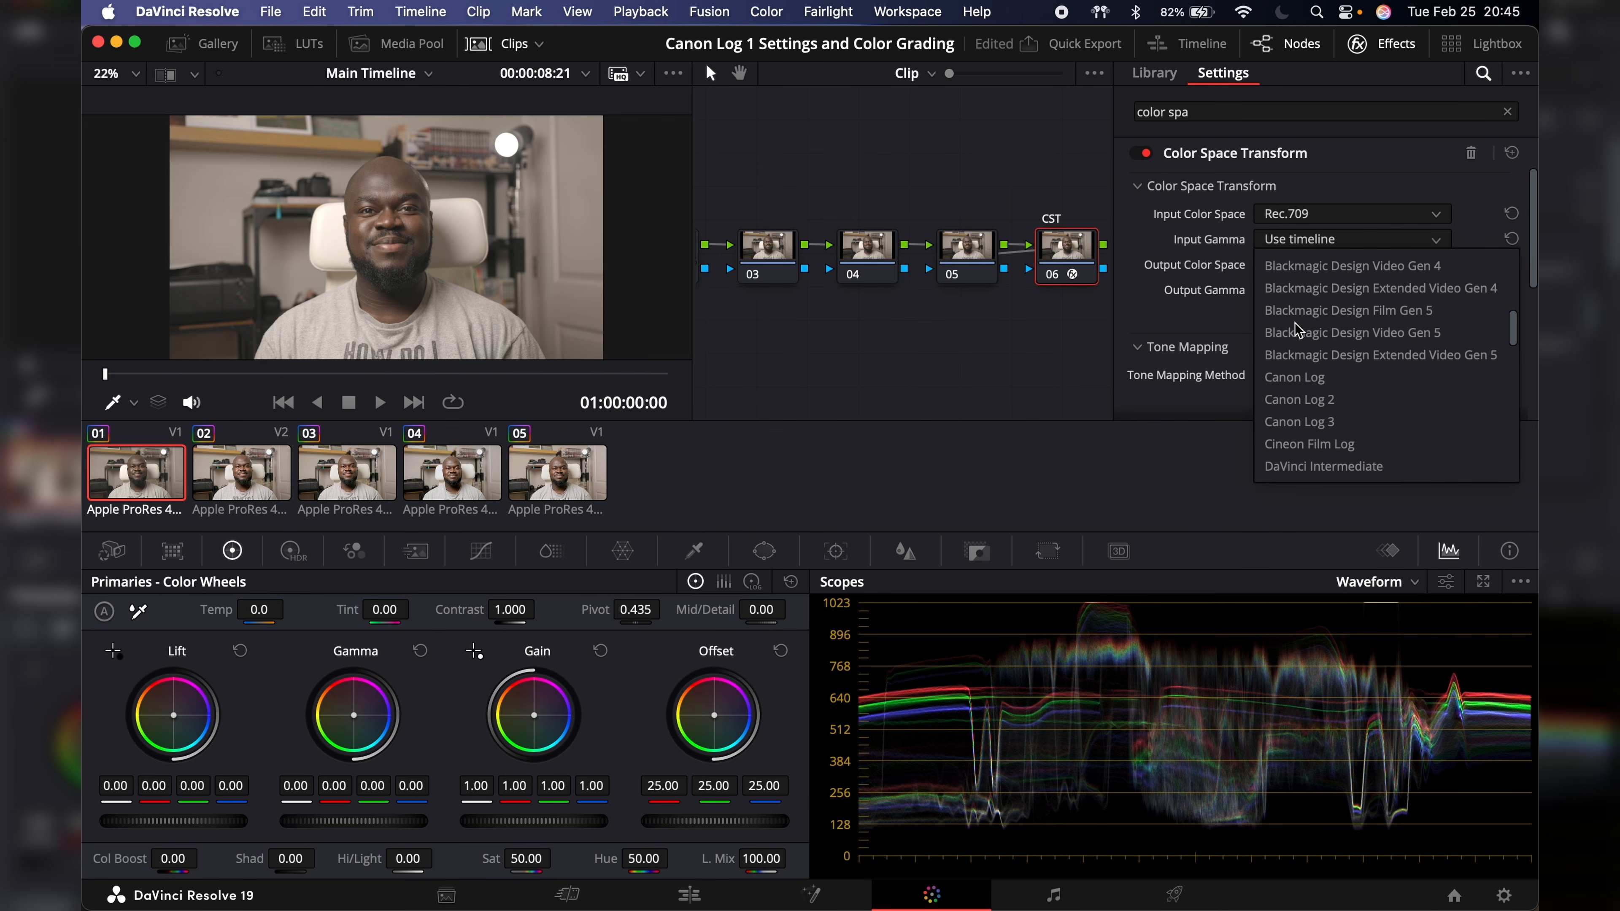
scroll(1305, 326, up, 3)
scroll(1305, 322, down, 3)
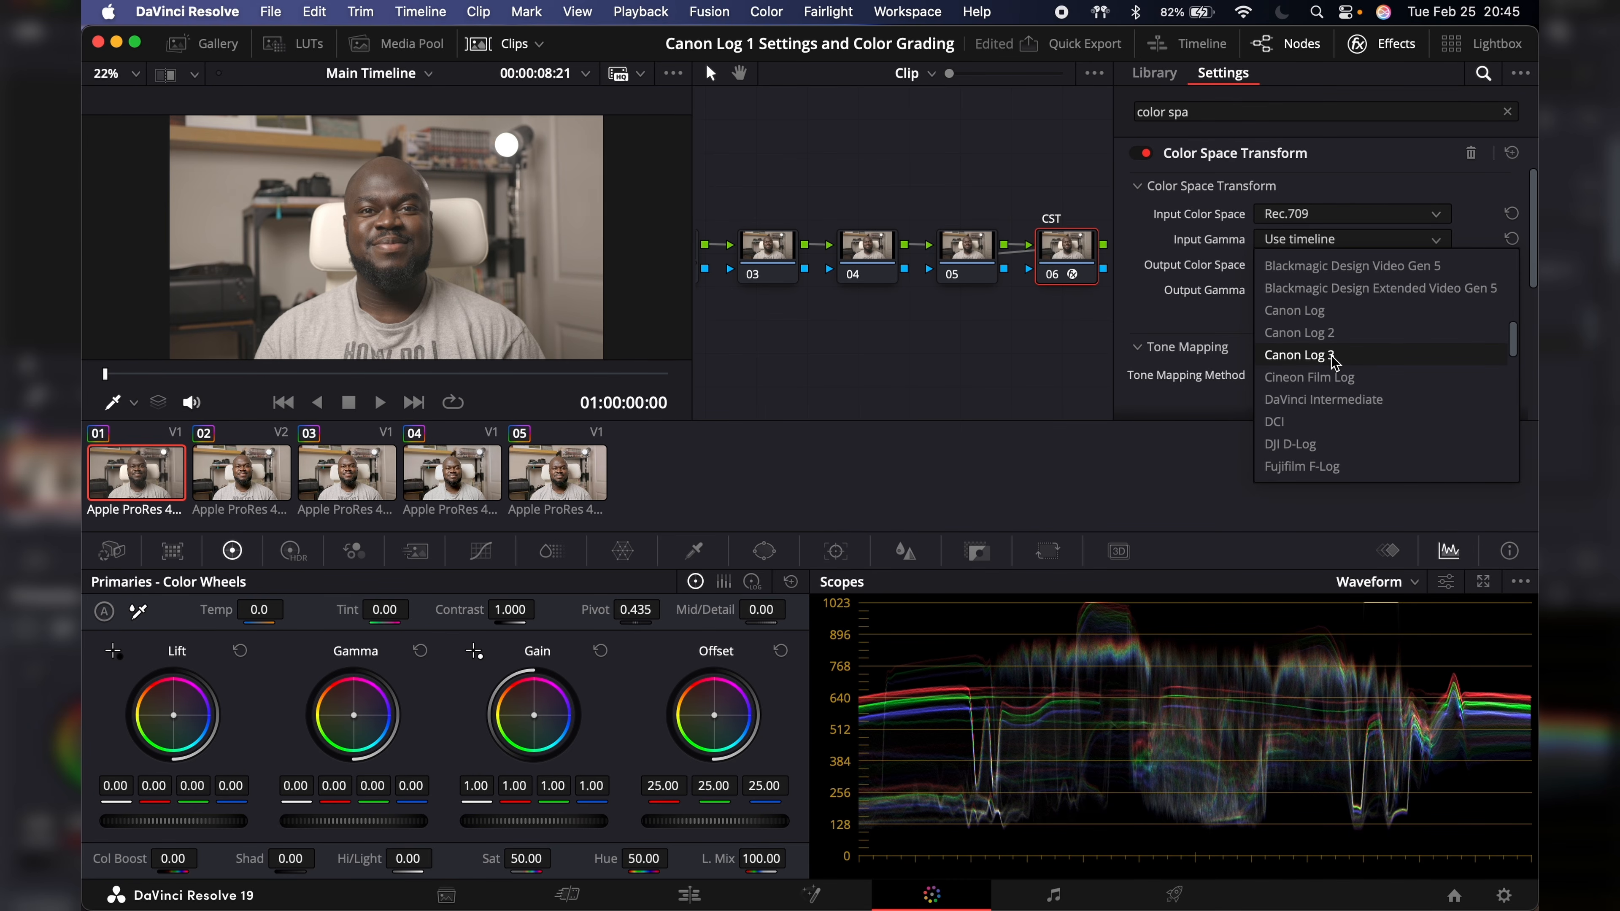
scroll(1333, 362, down, 15)
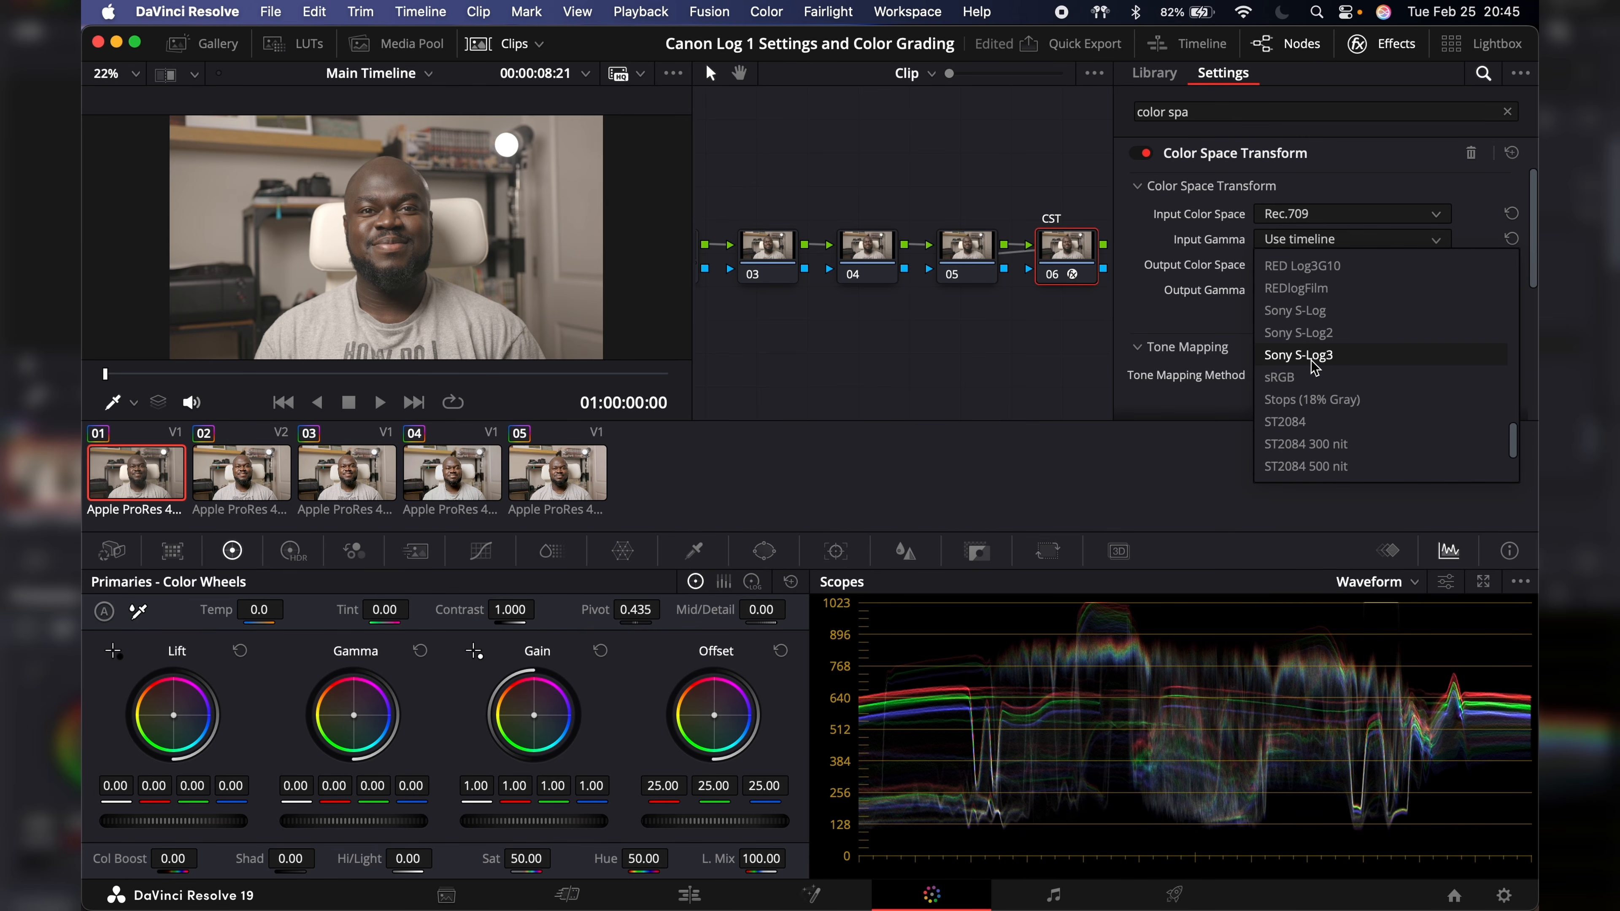
scroll(1340, 368, up, 5)
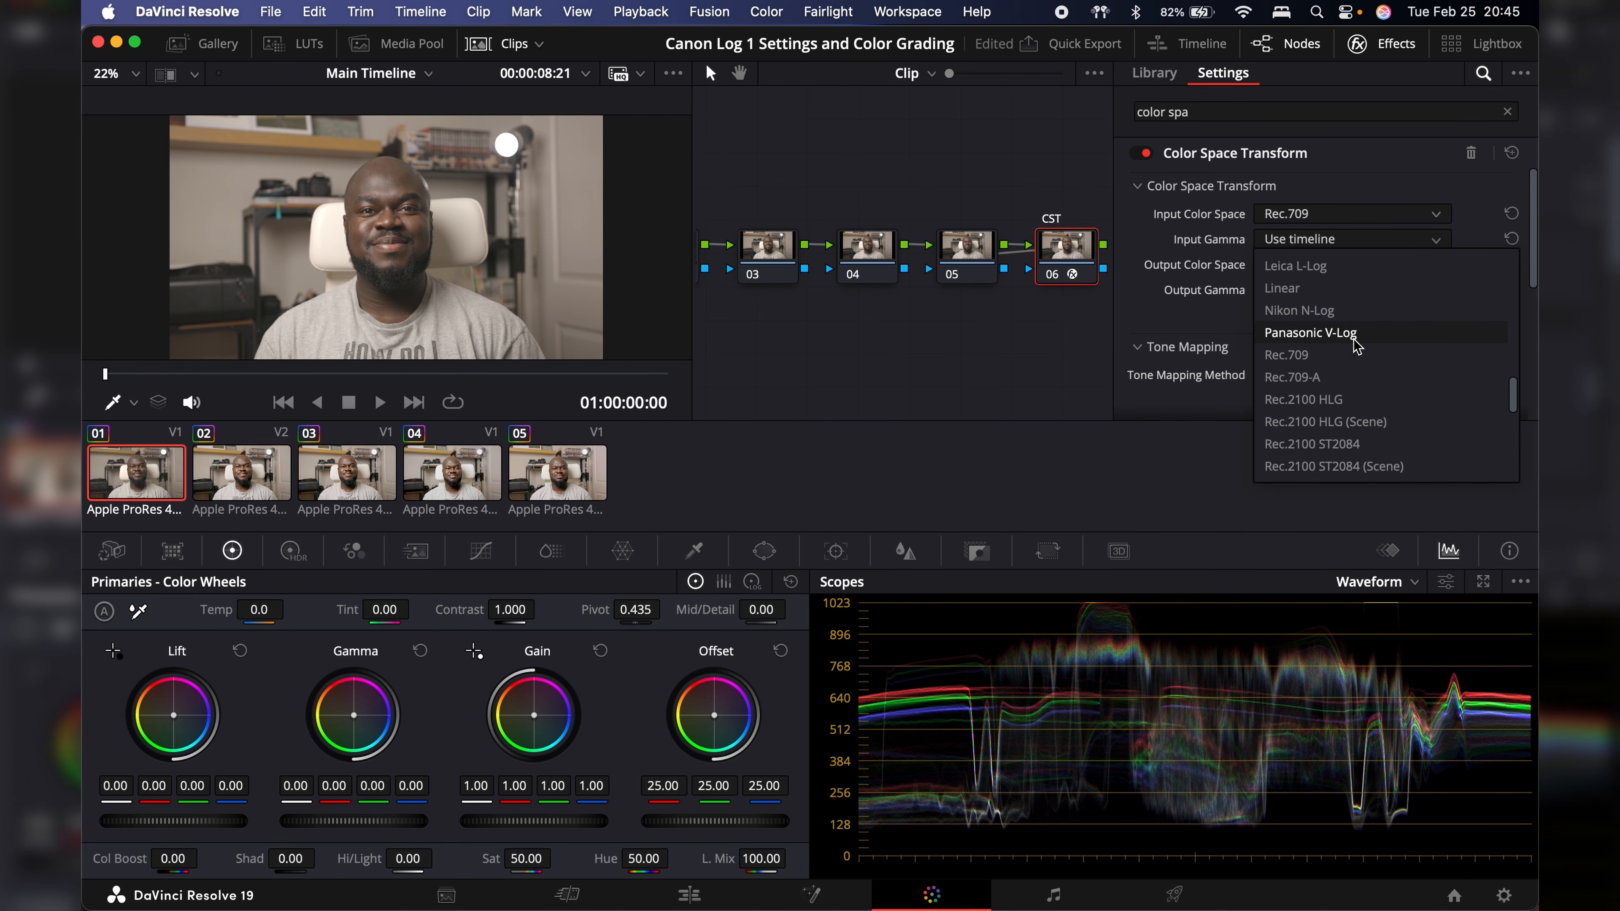
scroll(1324, 375, up, 5)
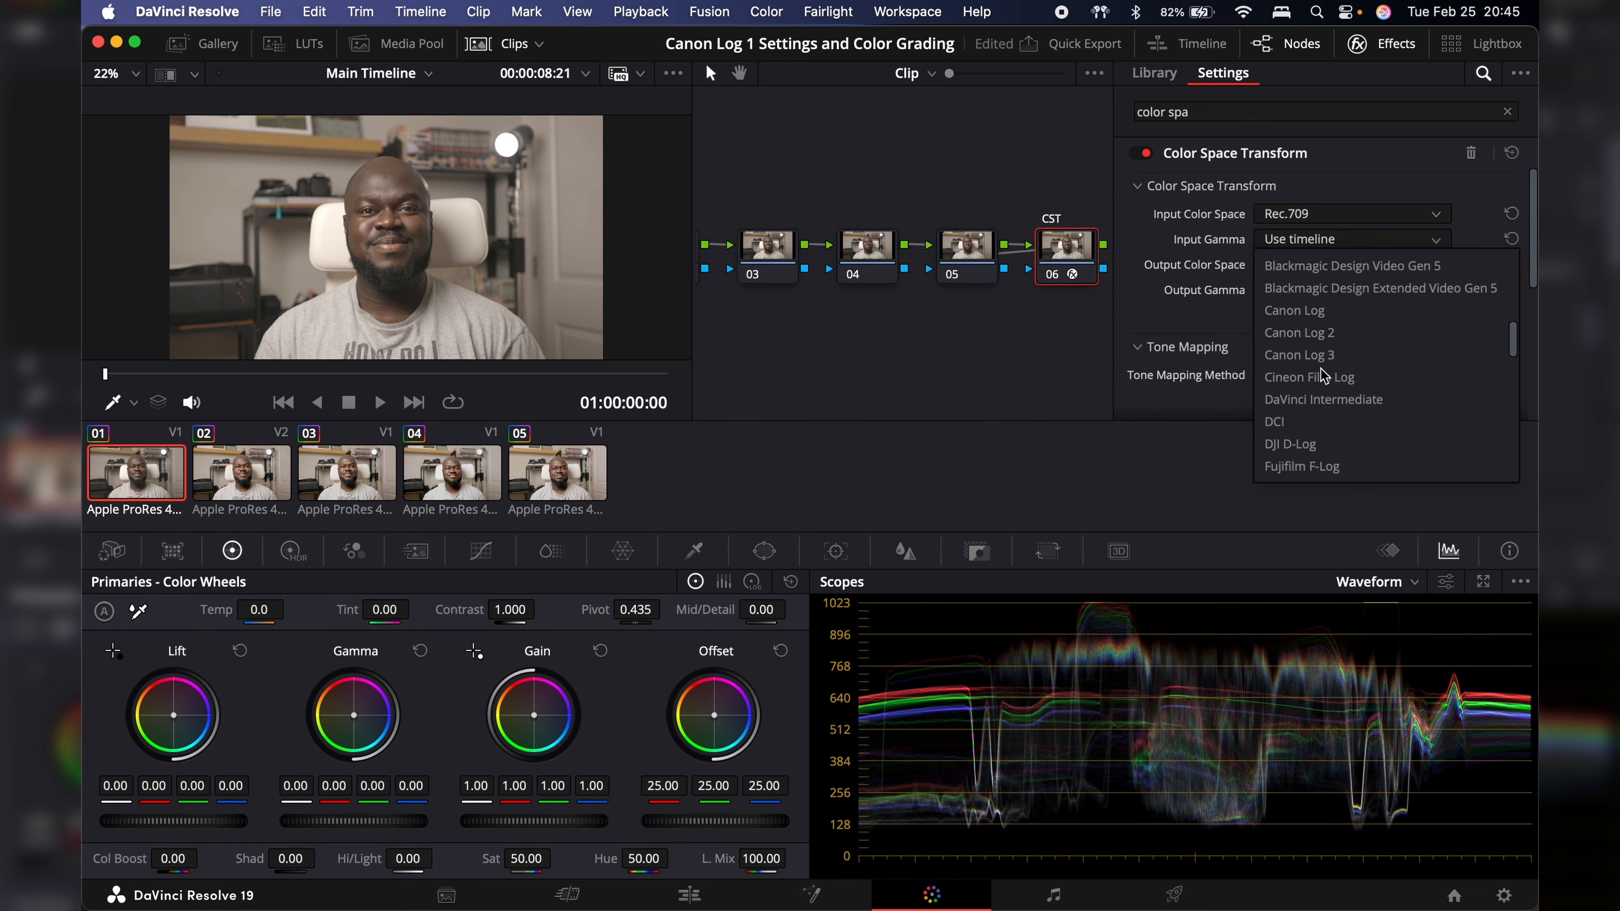
click(1313, 316)
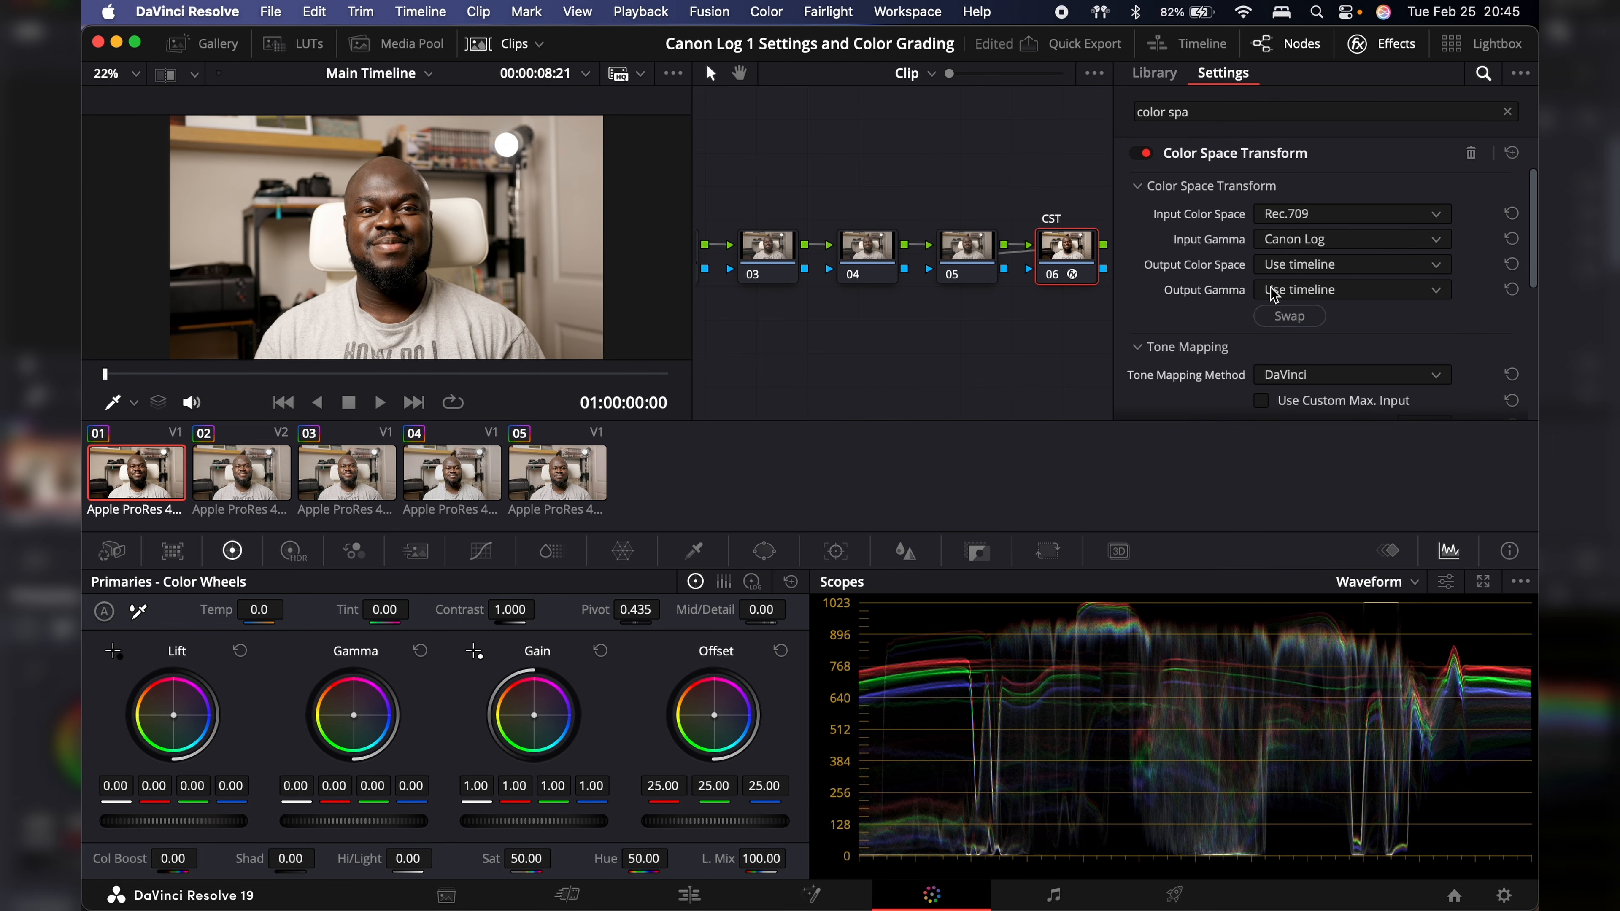
Step: Set the Color Space Transform's output color space to Rec.709
click(1317, 264)
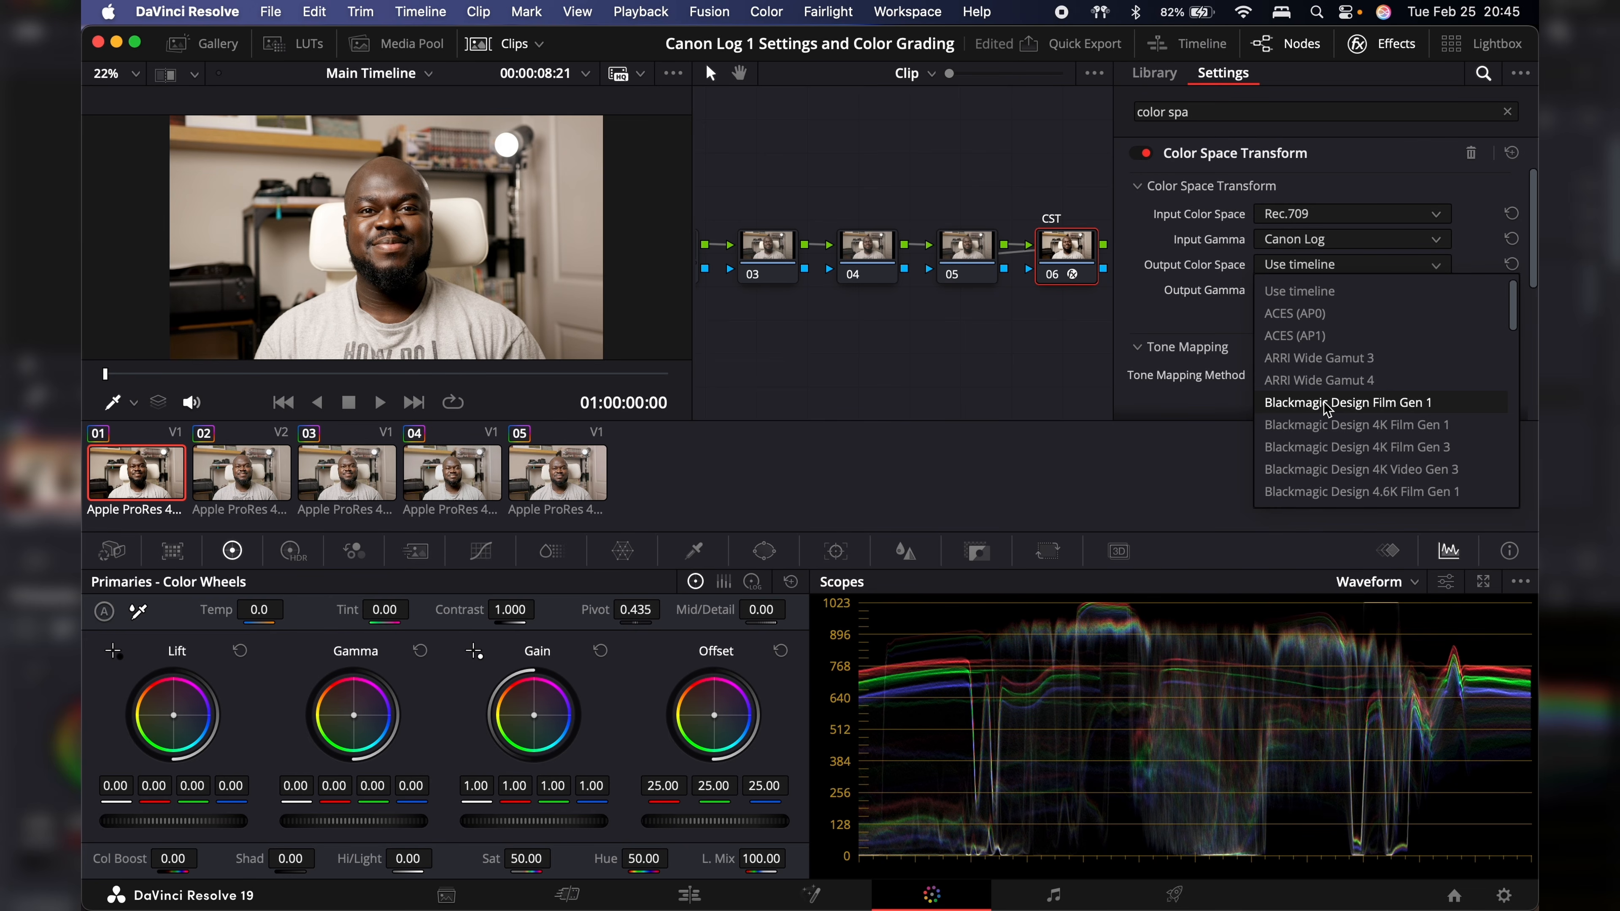
scroll(1327, 408, down, 10)
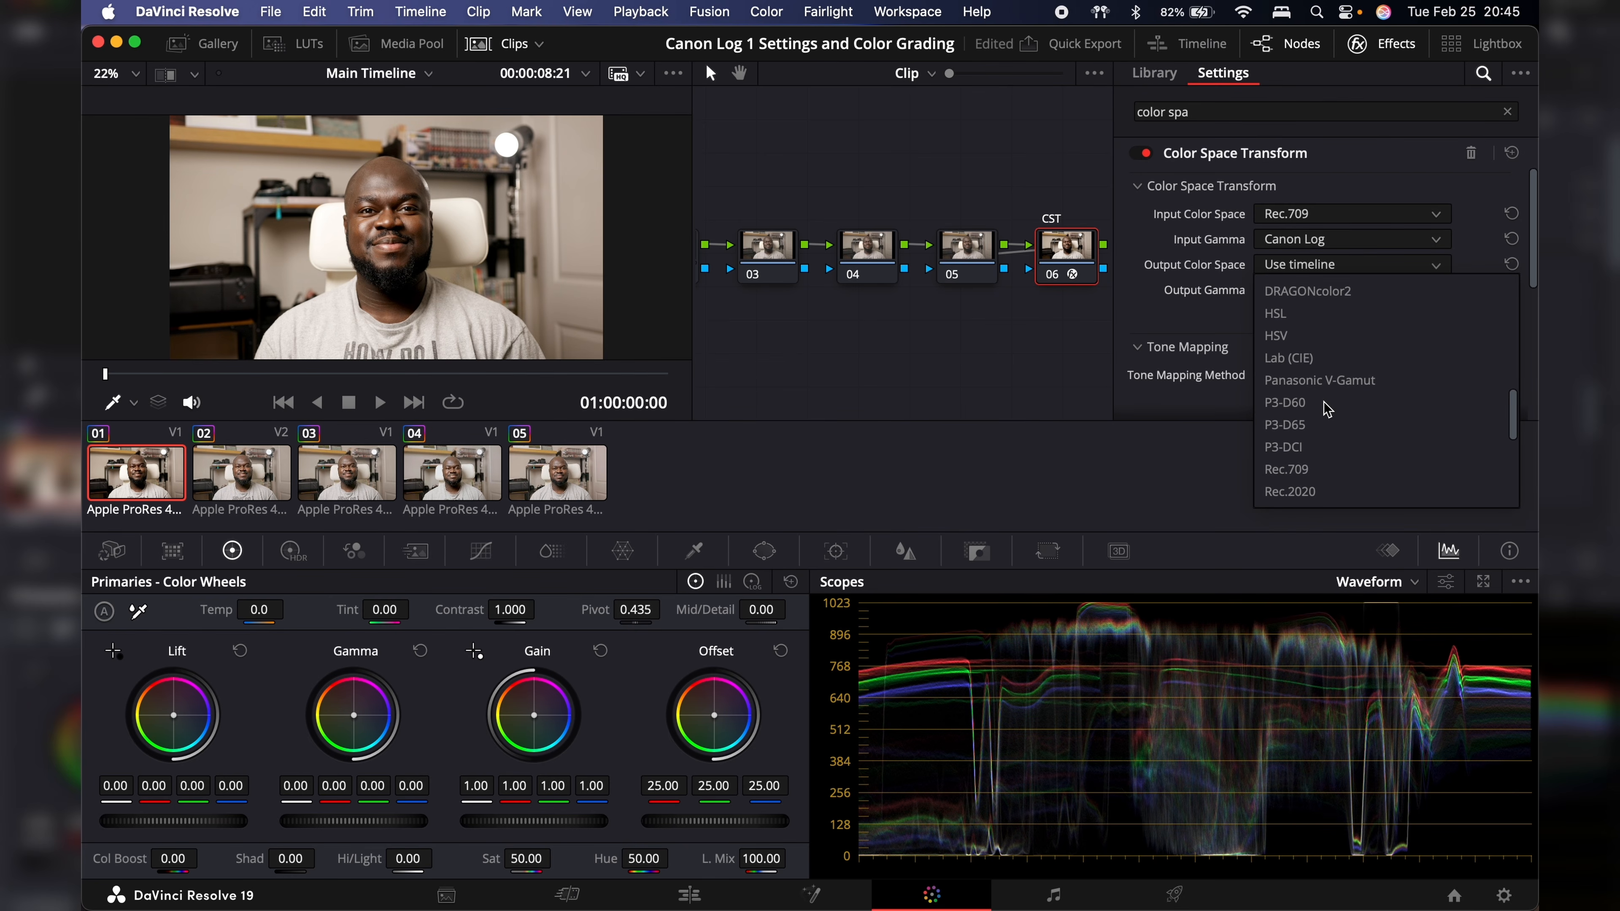
scroll(1327, 408, down, 3)
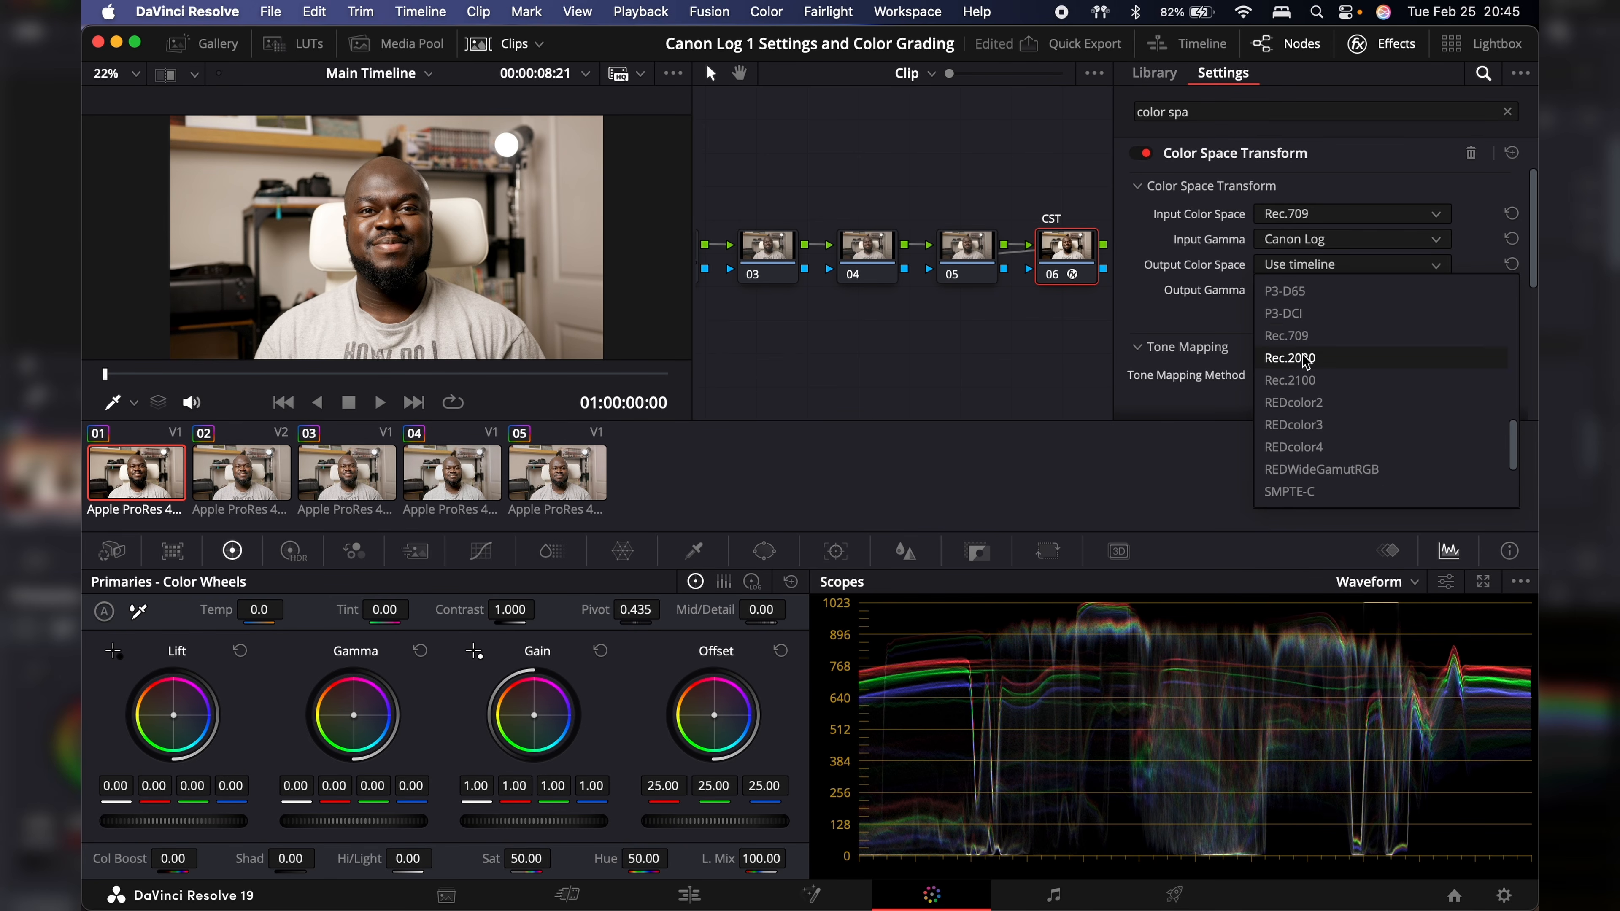
click(1298, 337)
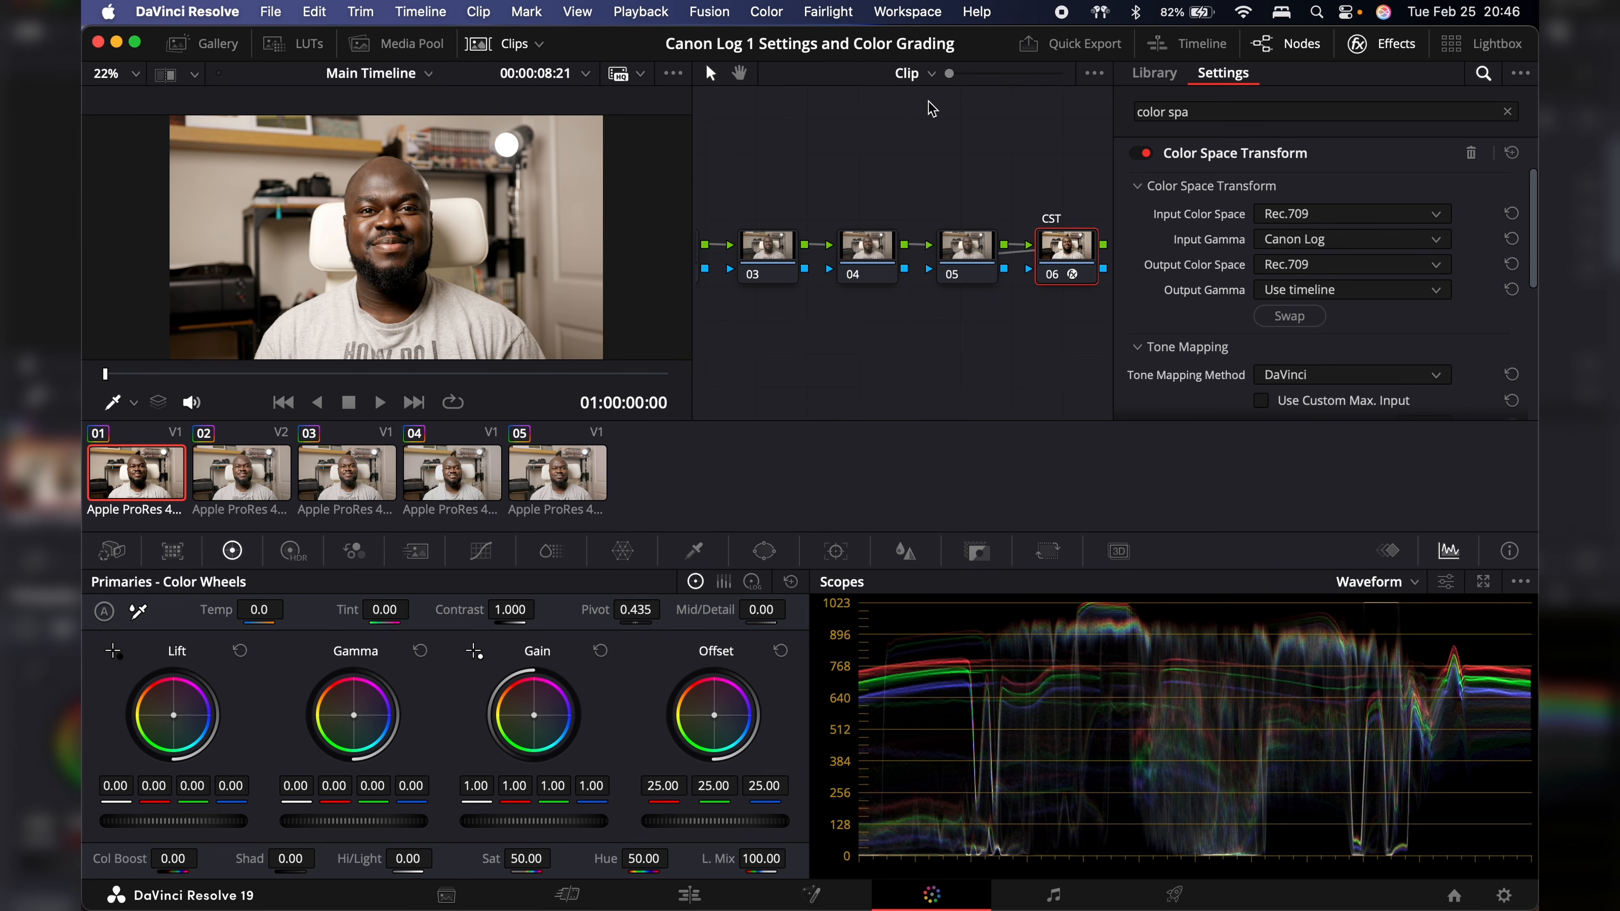
Step: Try Rec.2020 as the Color Space Transform's output color space and return it to Rec.709
click(1301, 267)
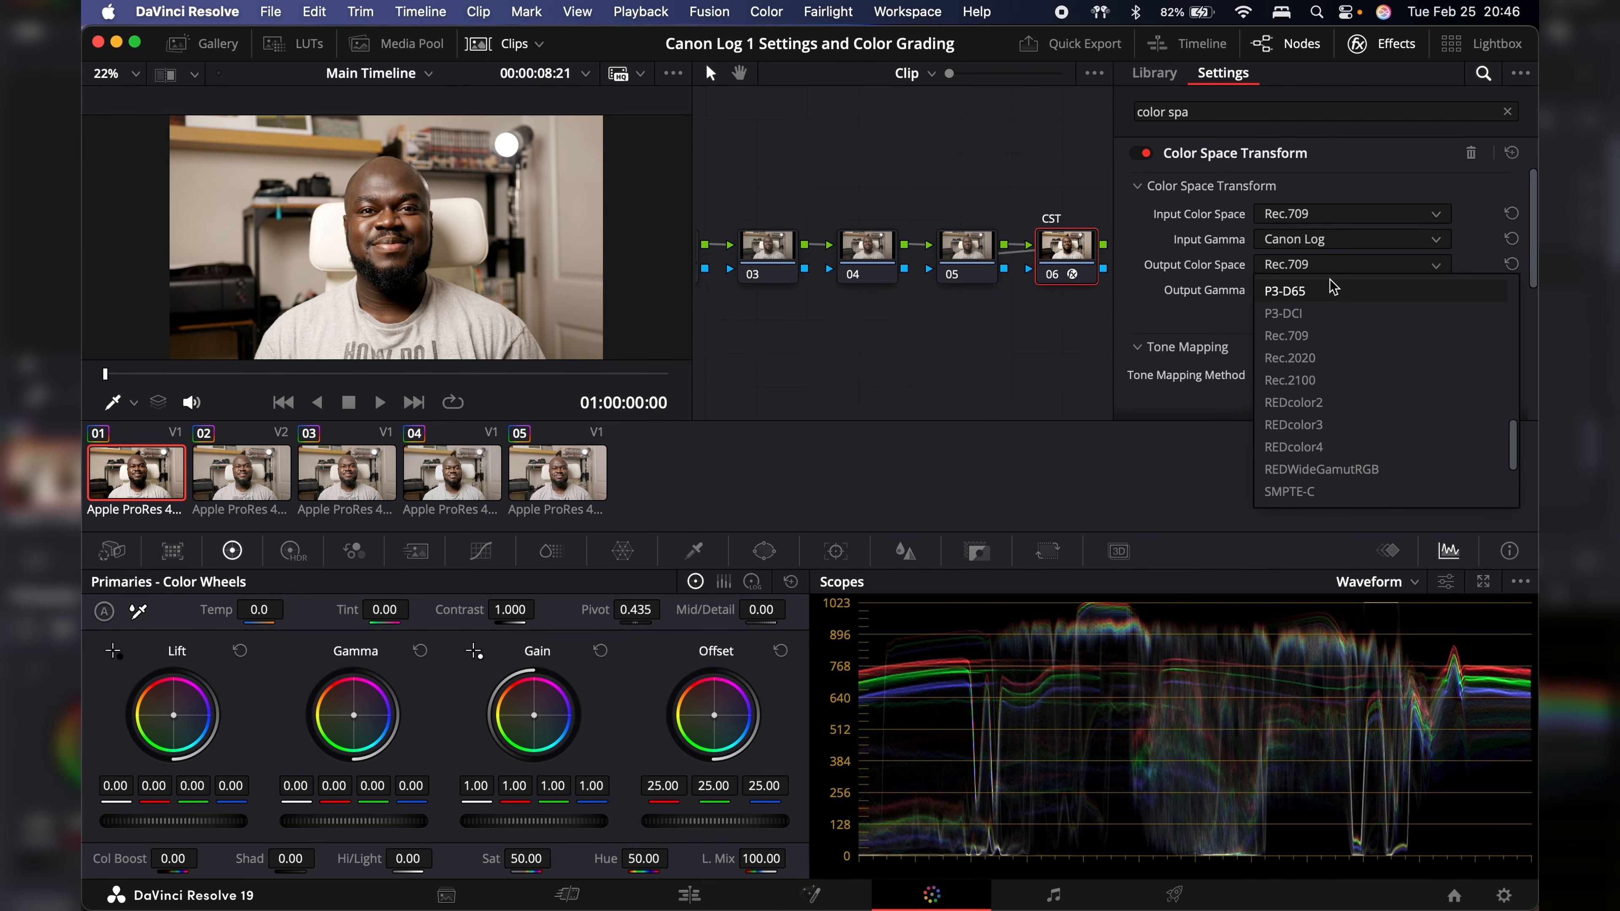
click(1287, 357)
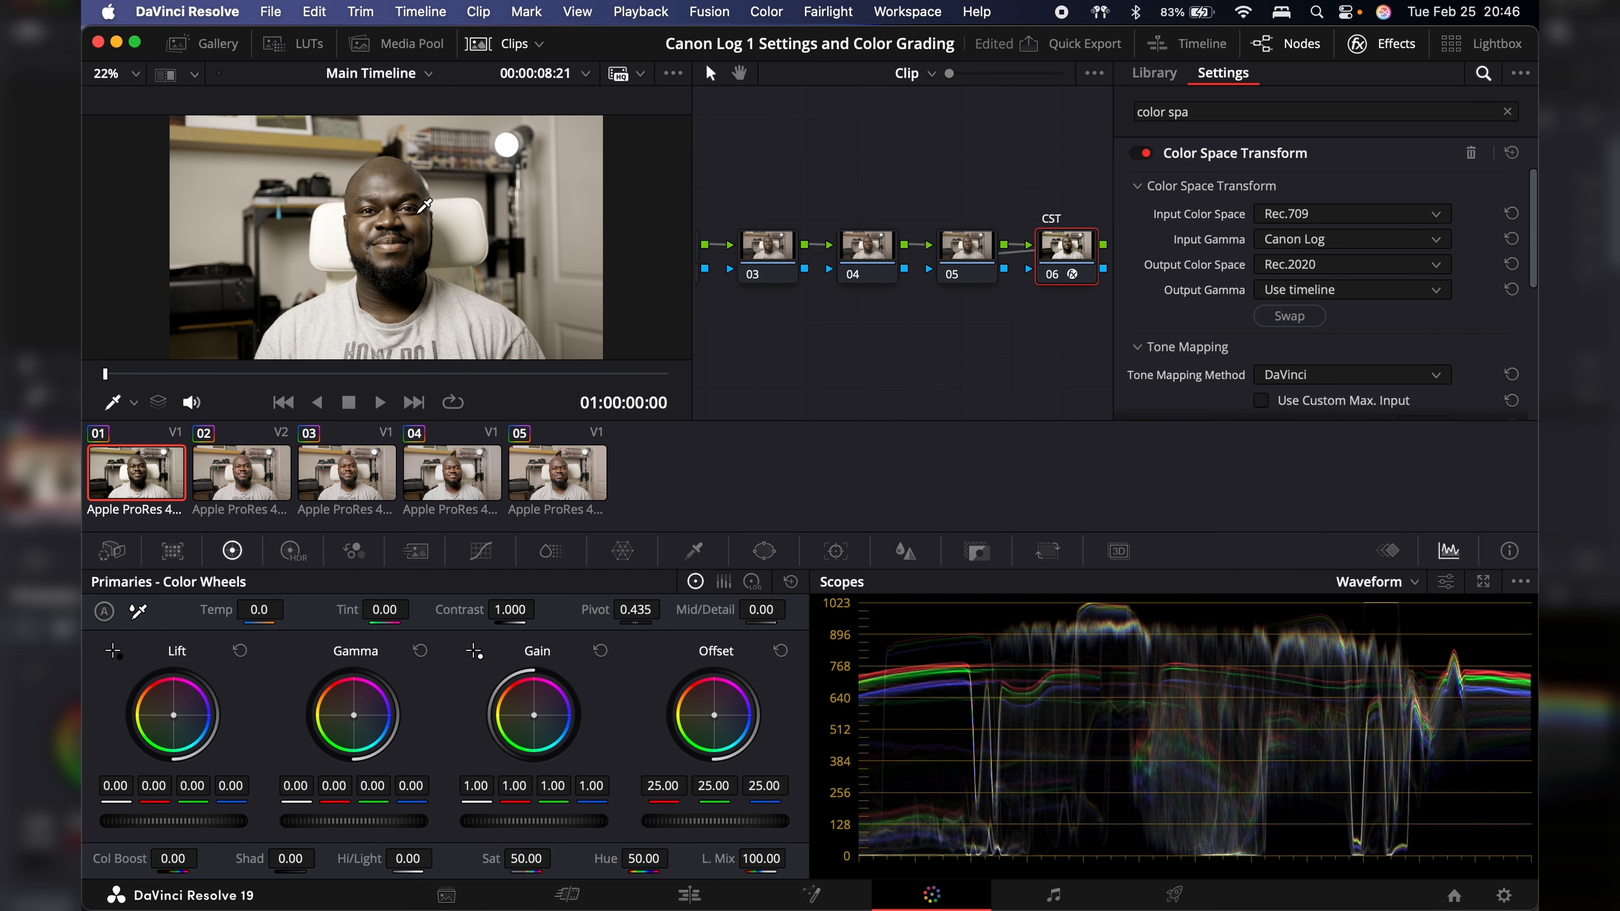
click(1361, 267)
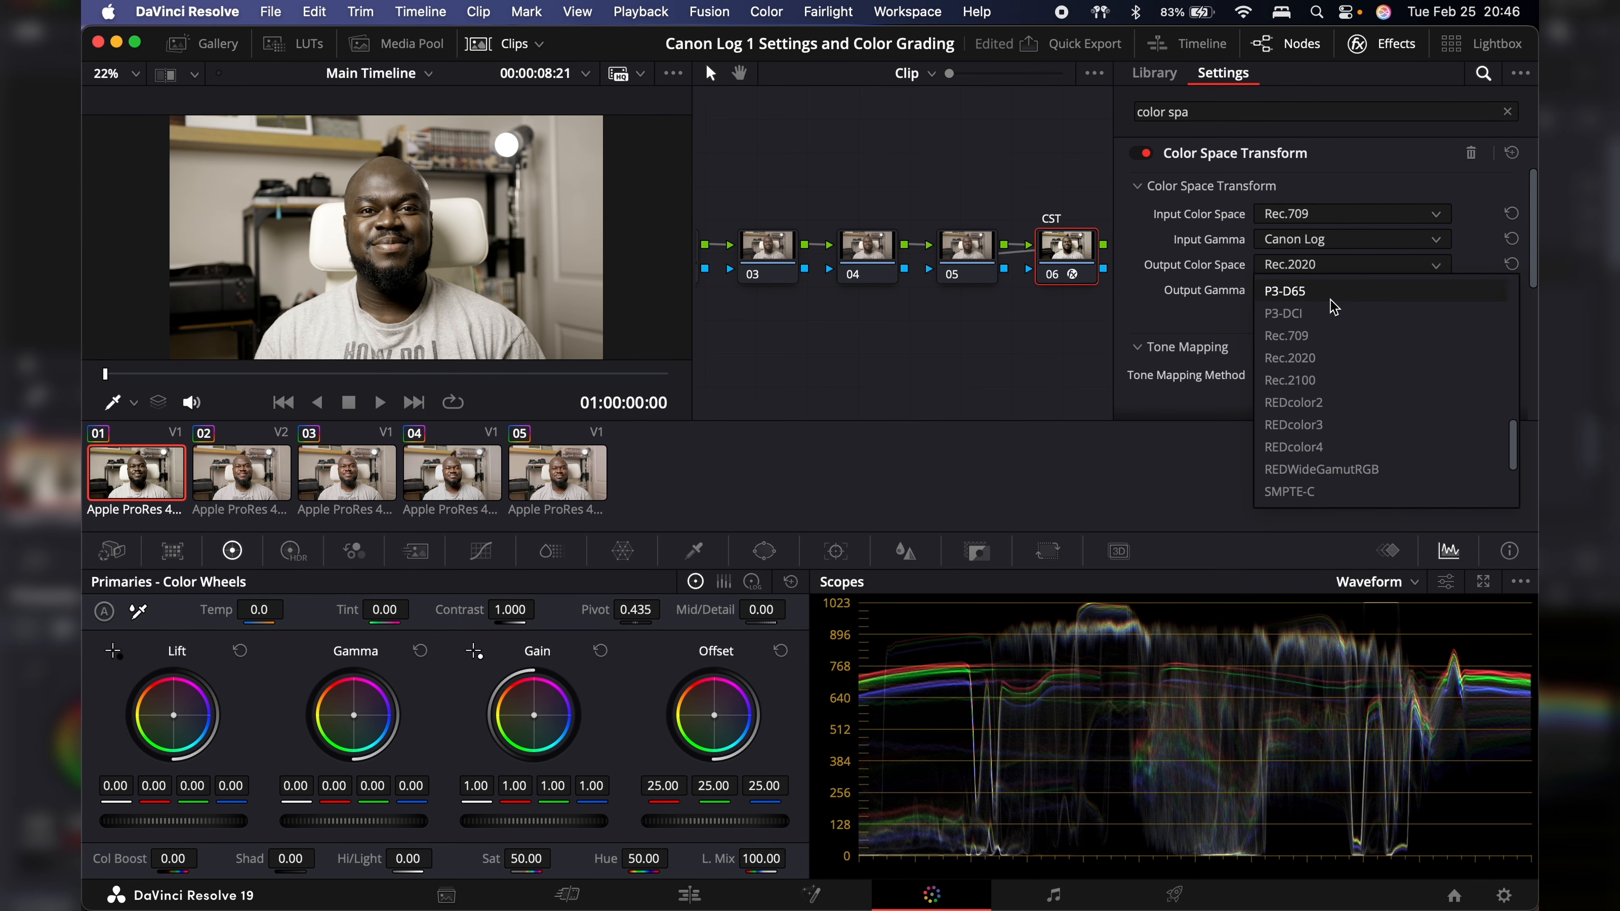
click(1316, 335)
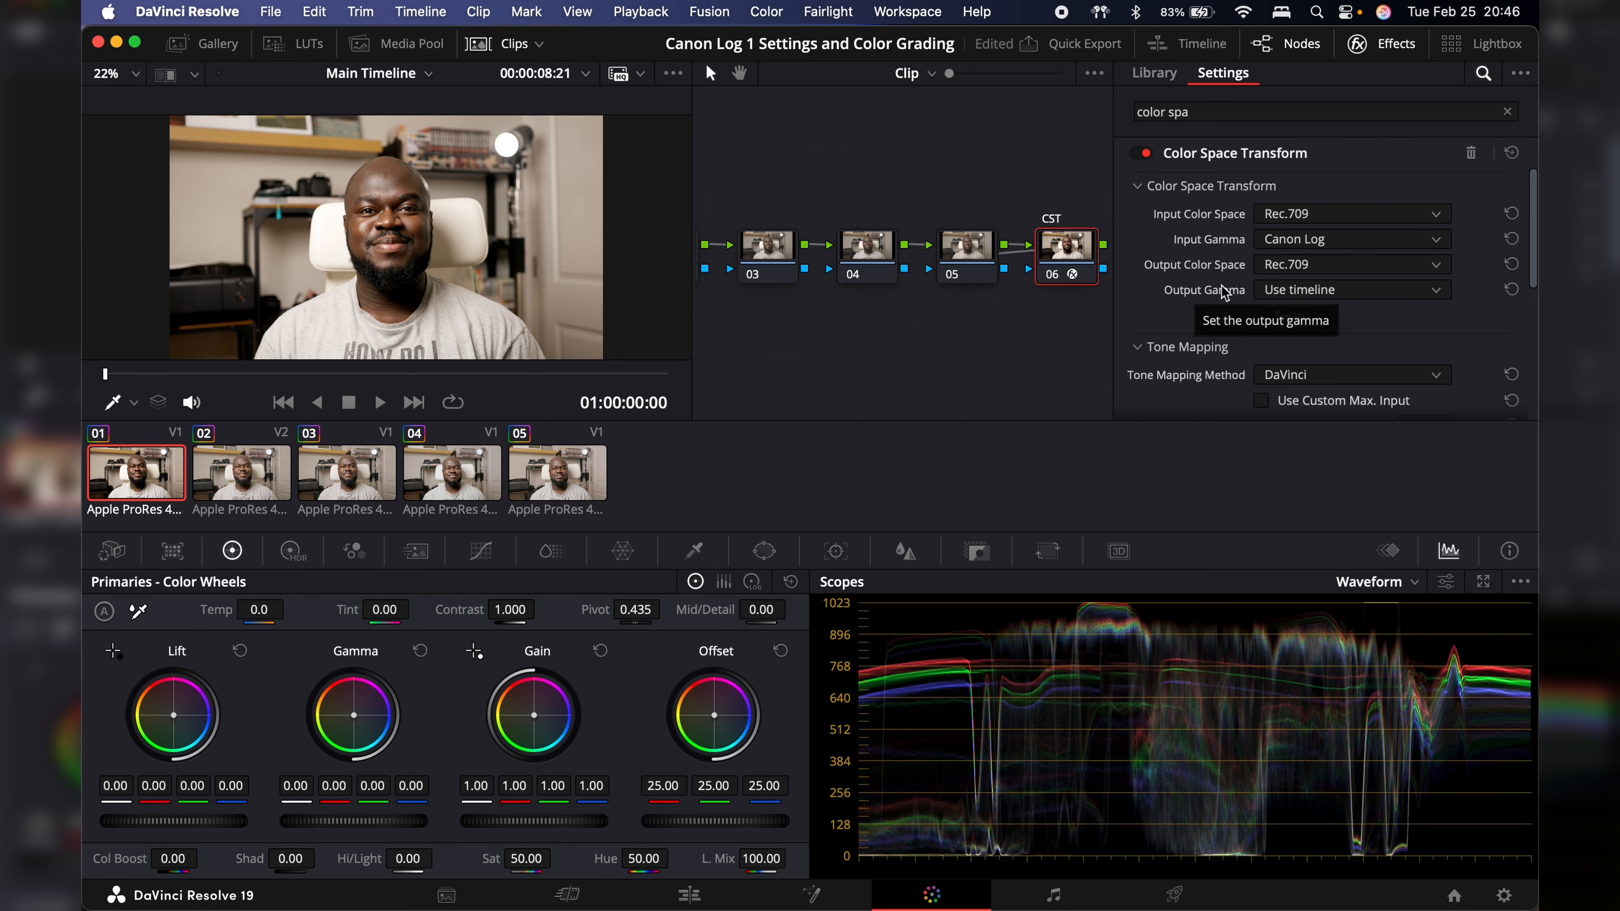
Step: Set the Color Space Transform's output gamma to Gamma 2.4
click(1291, 291)
scroll(1314, 408, down, 10)
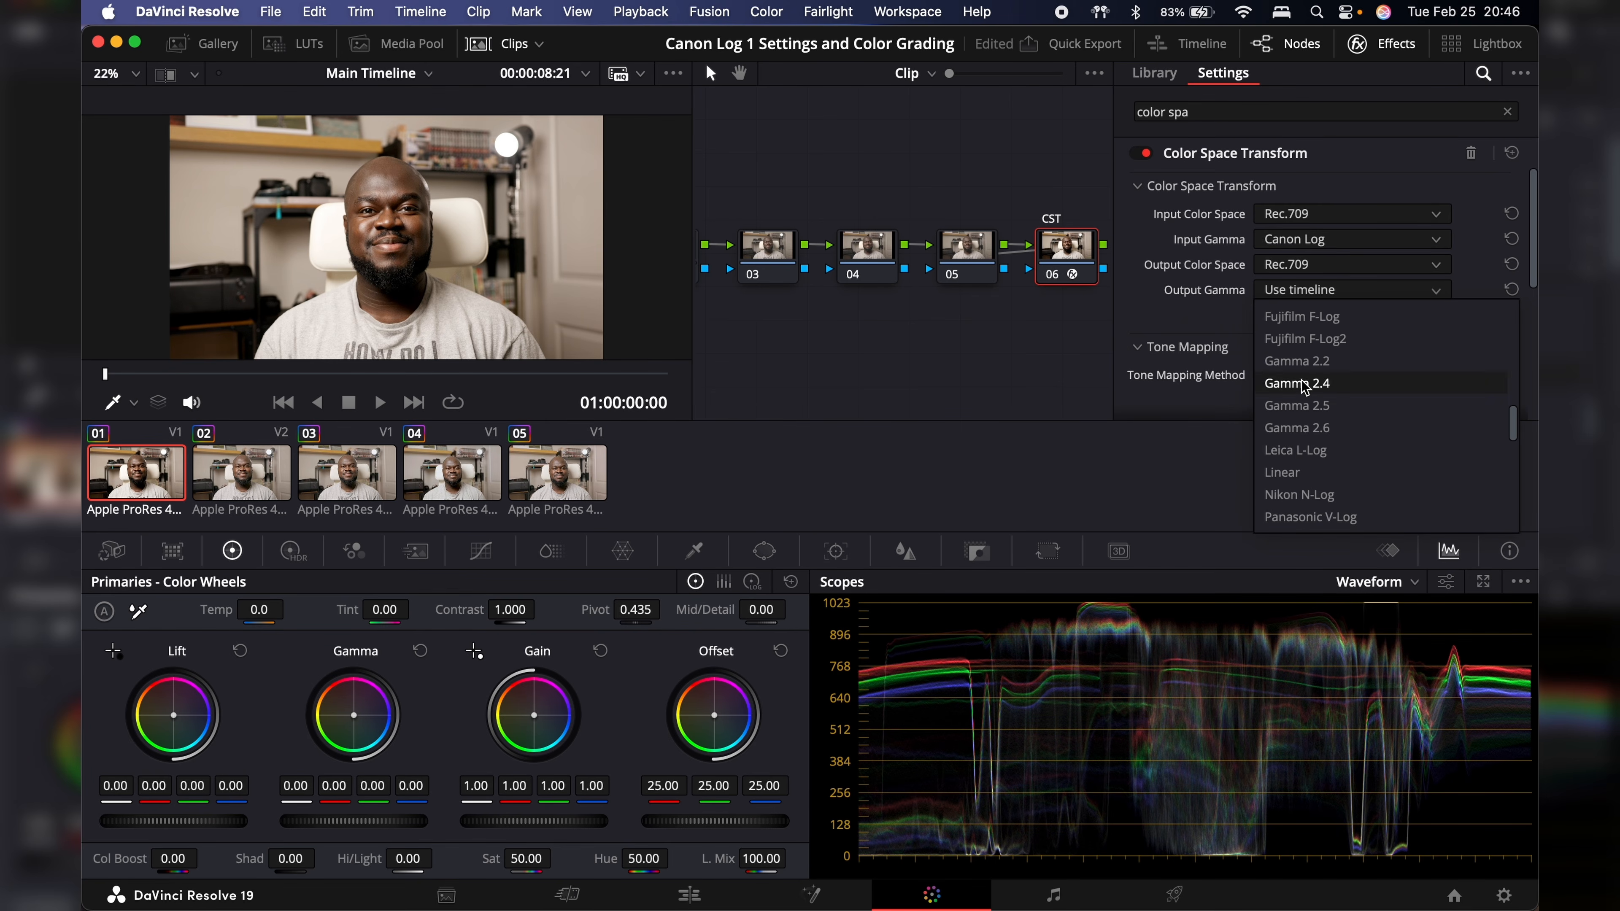
click(1301, 383)
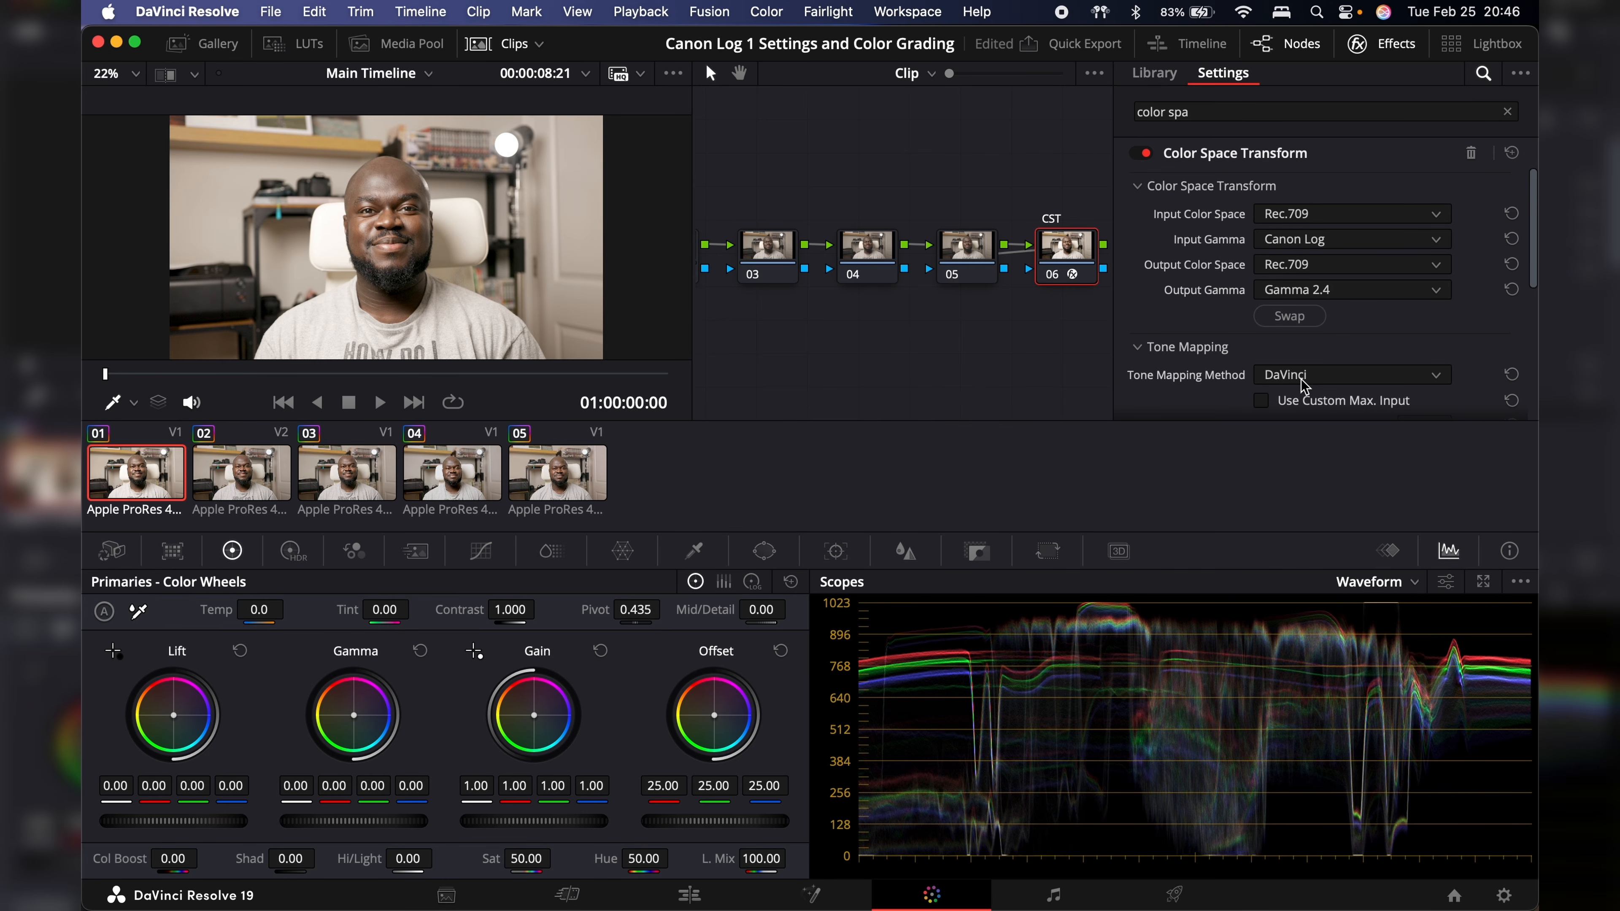
Step: Compare Gamma 2.2 and Gamma 2.6 as the output gamma and return it to Gamma 2.4
click(1353, 292)
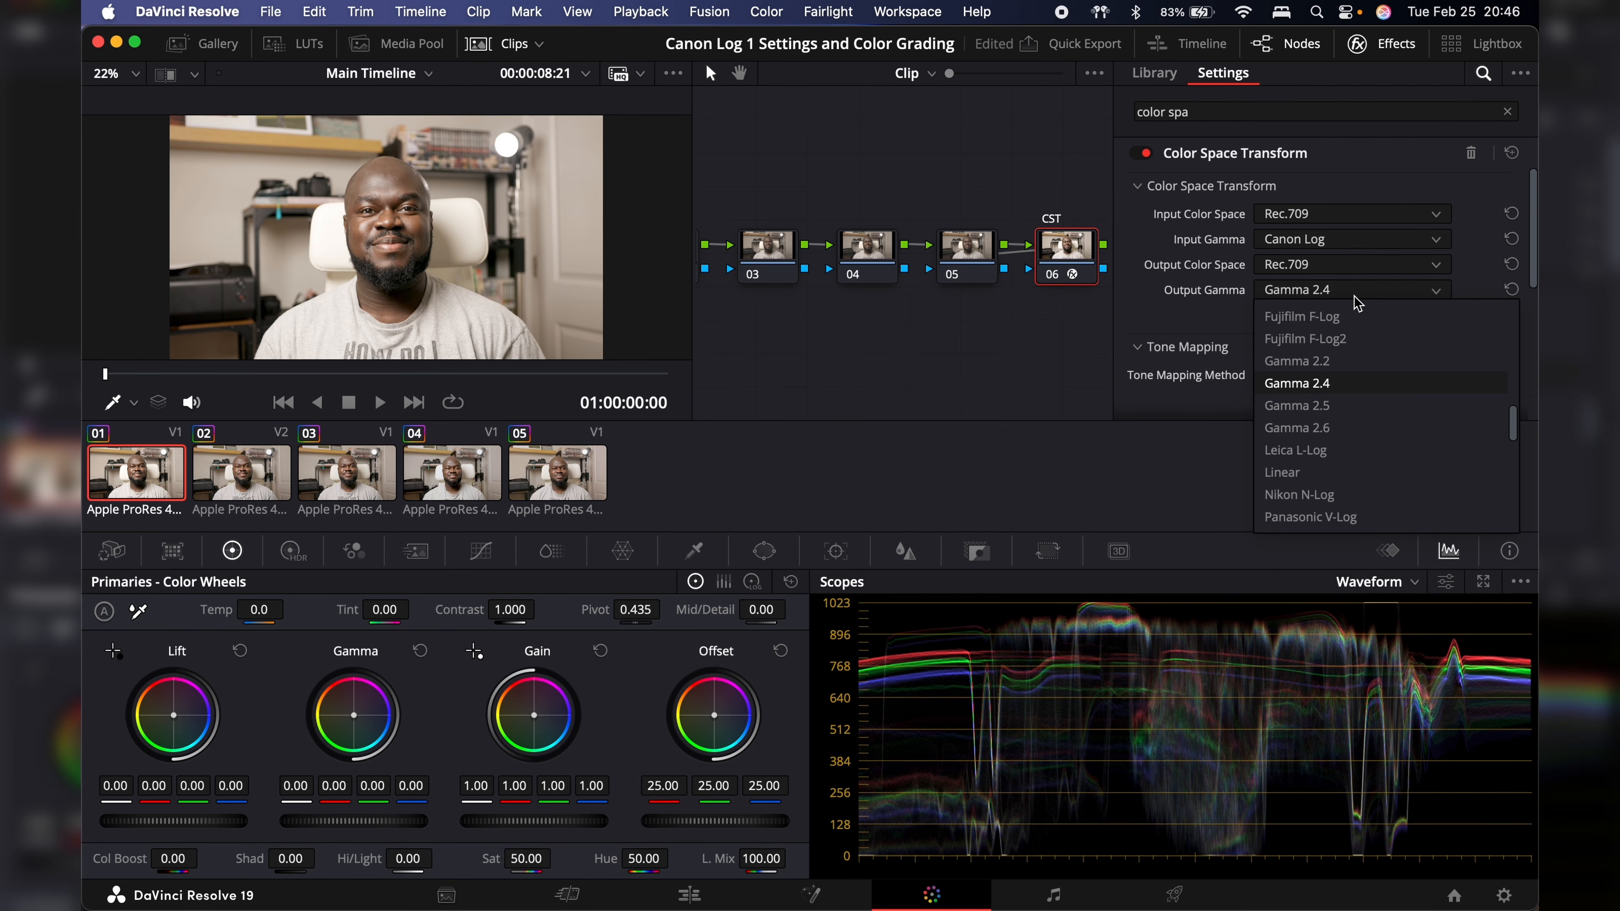
click(1332, 361)
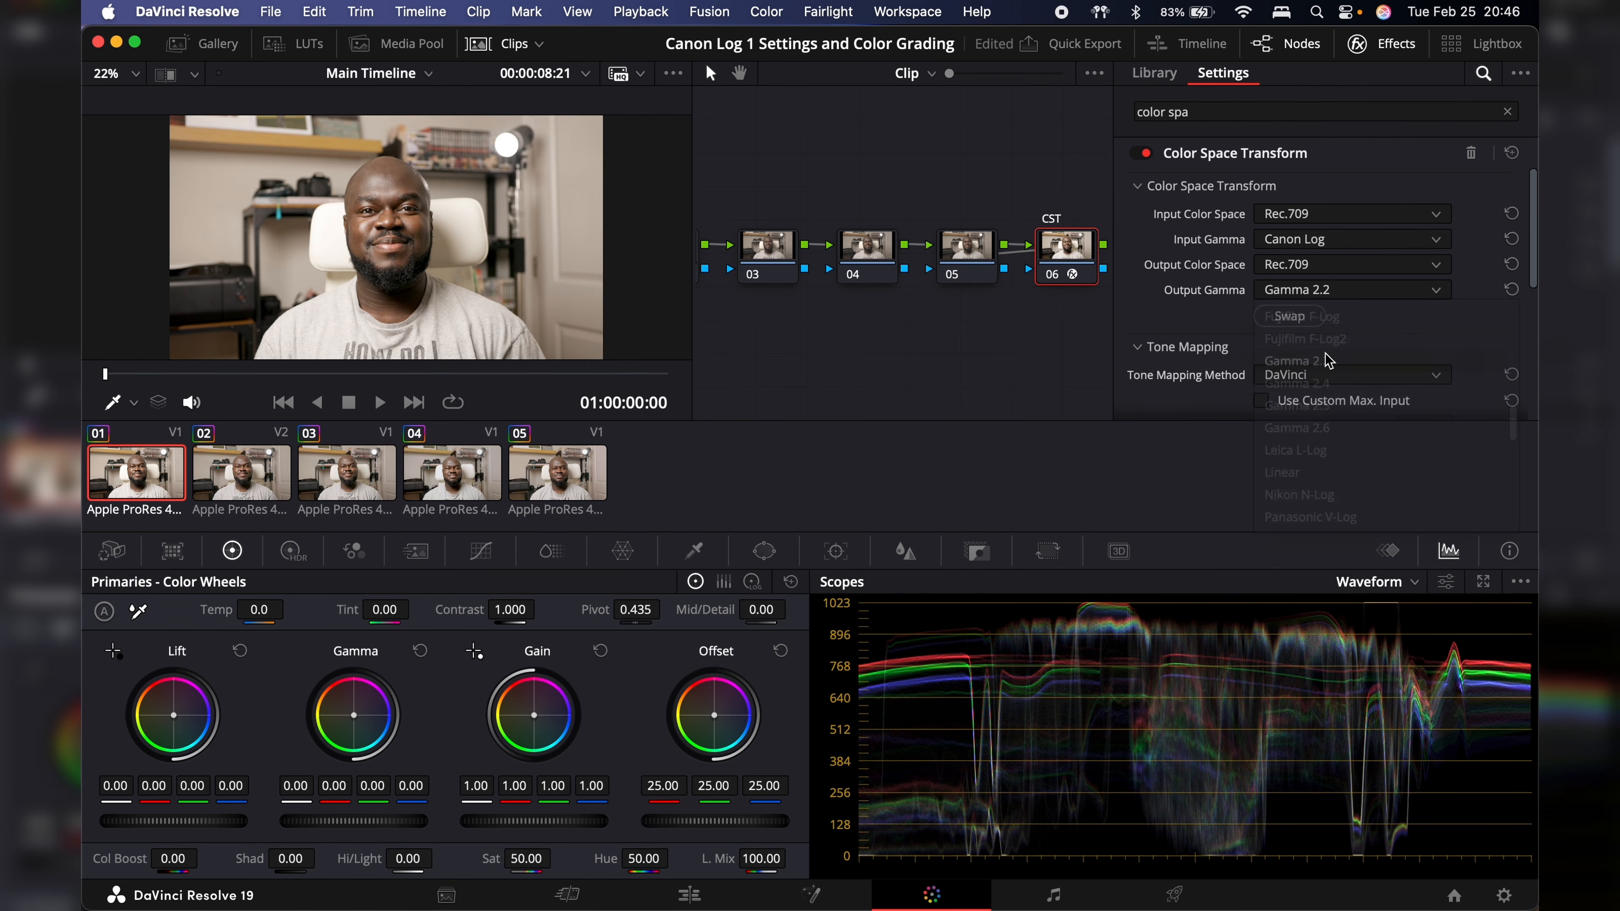
click(1346, 298)
click(1323, 427)
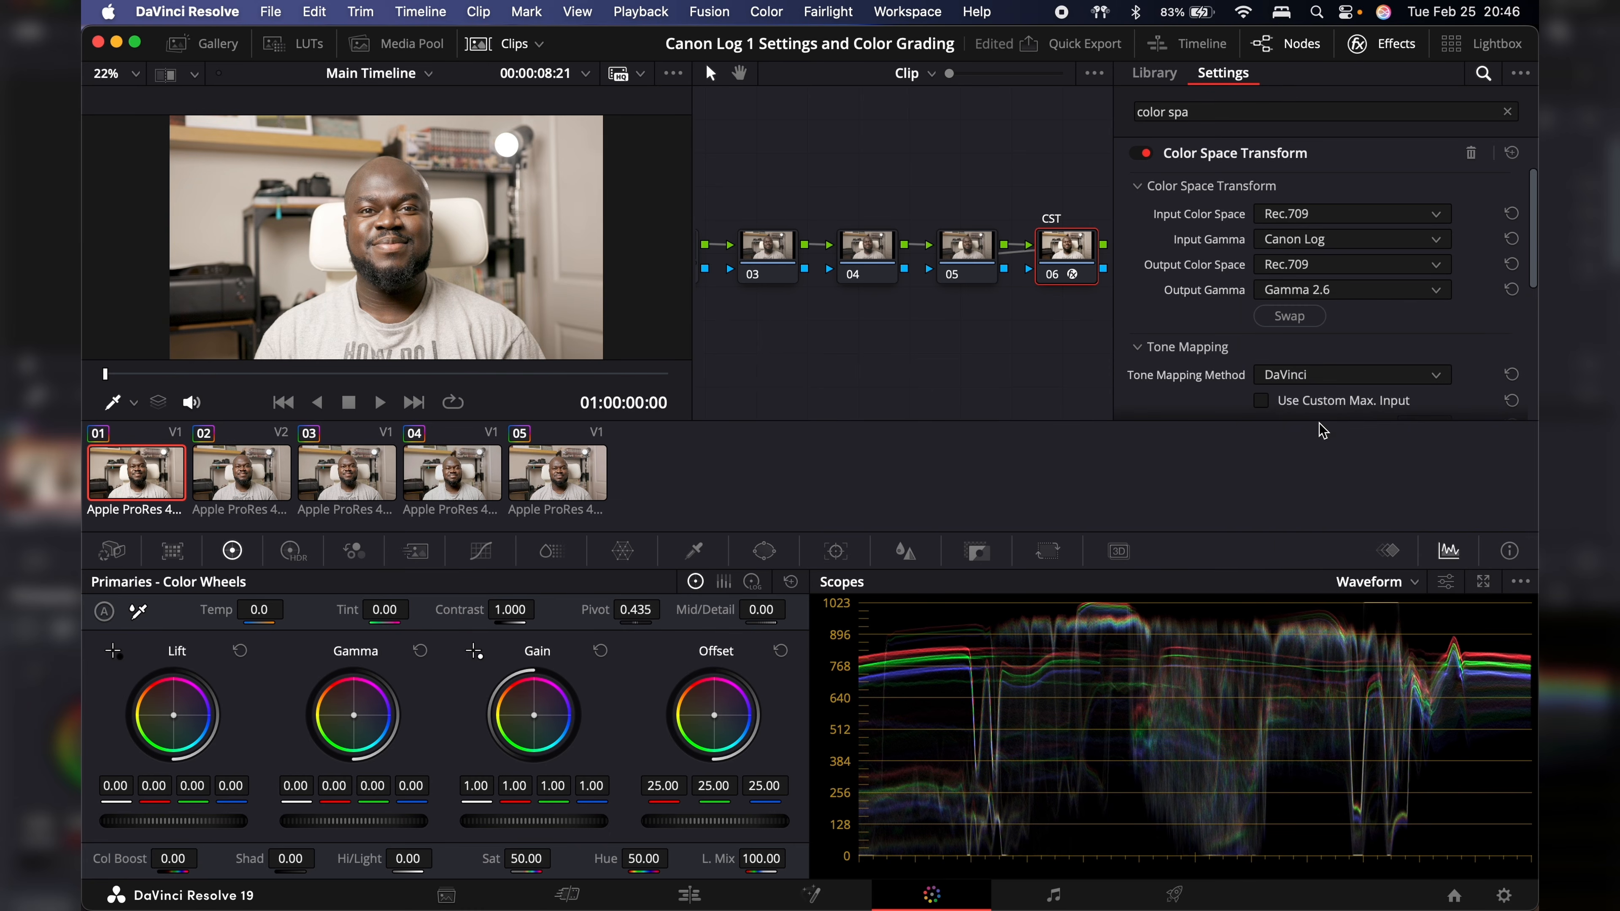
click(1354, 300)
click(1328, 397)
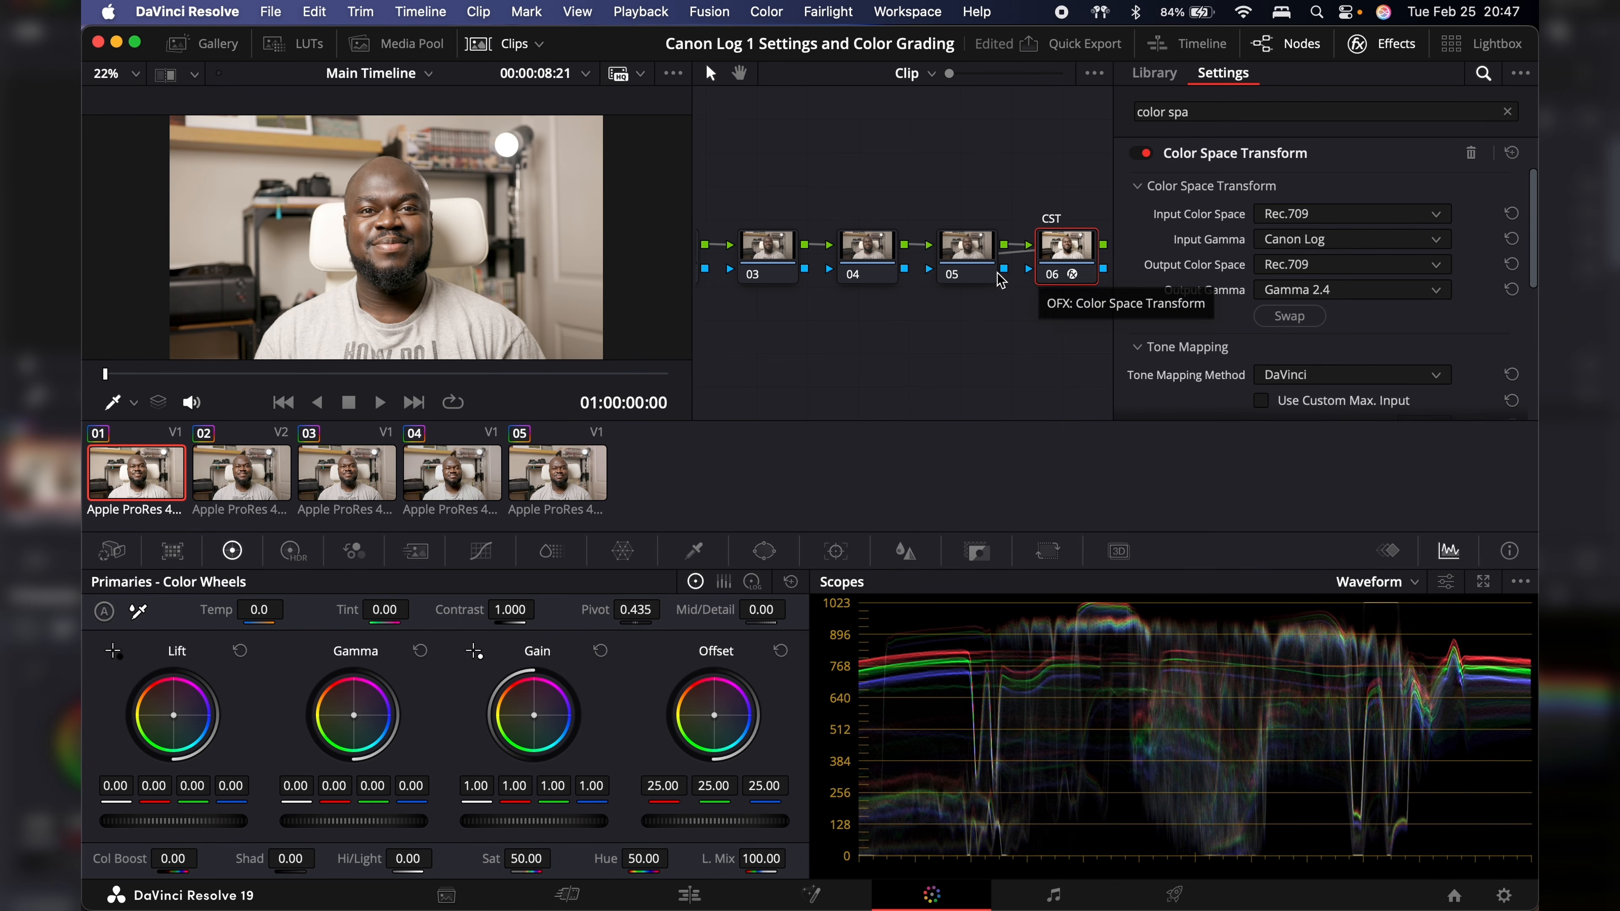
Step: Label node 02, the second node in the chain, as Exposure
scroll(981, 275, left, 3)
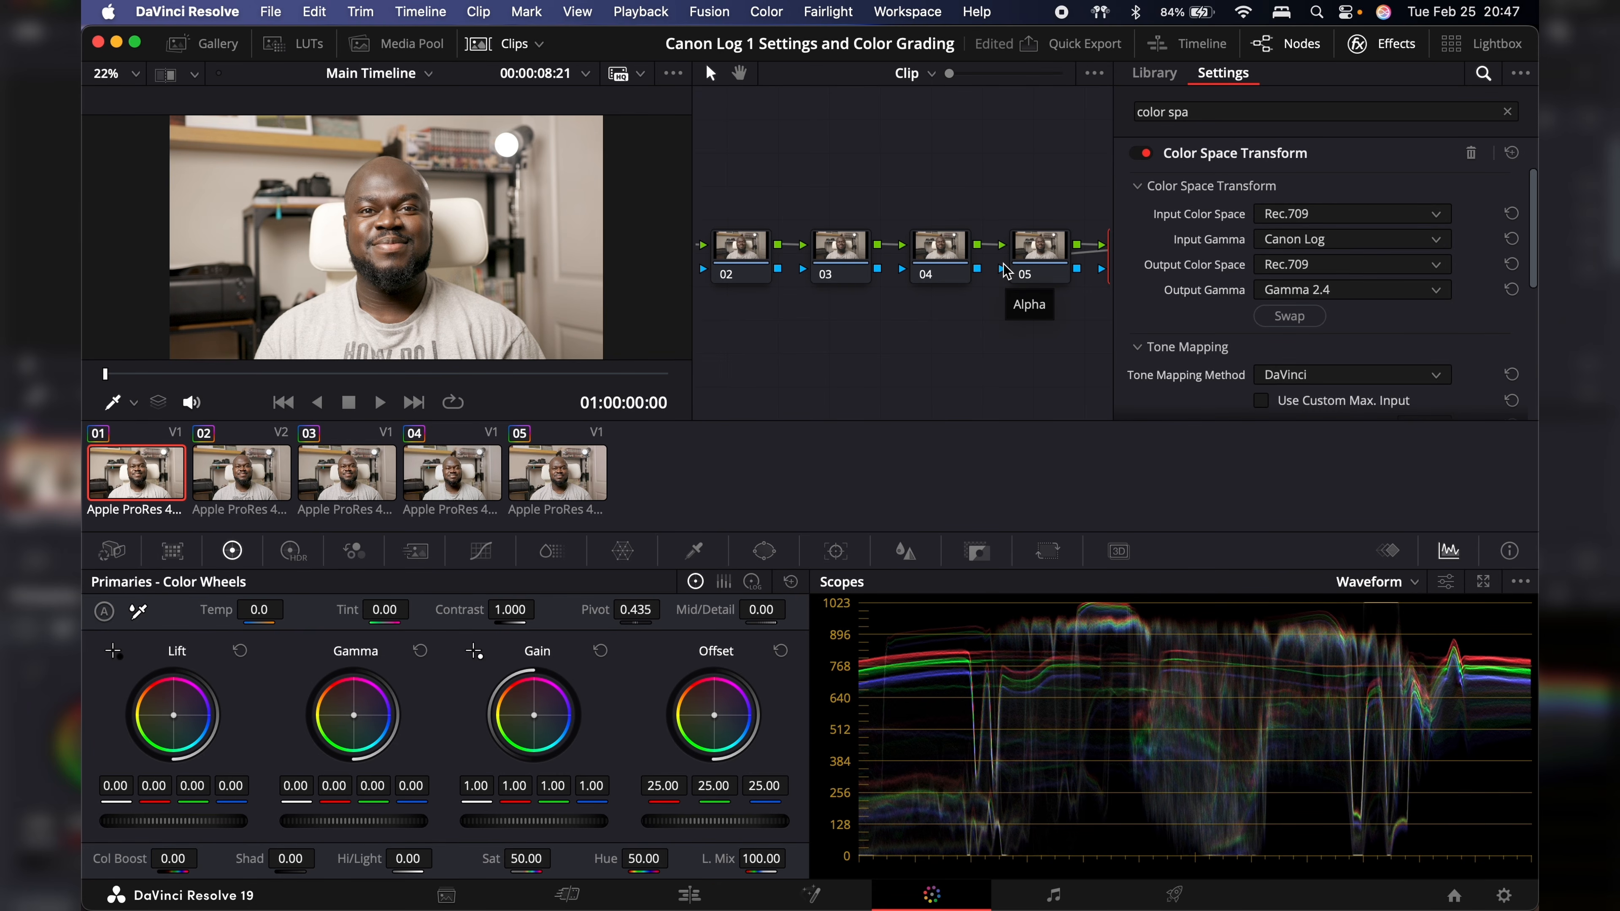
scroll(847, 281, left, 1)
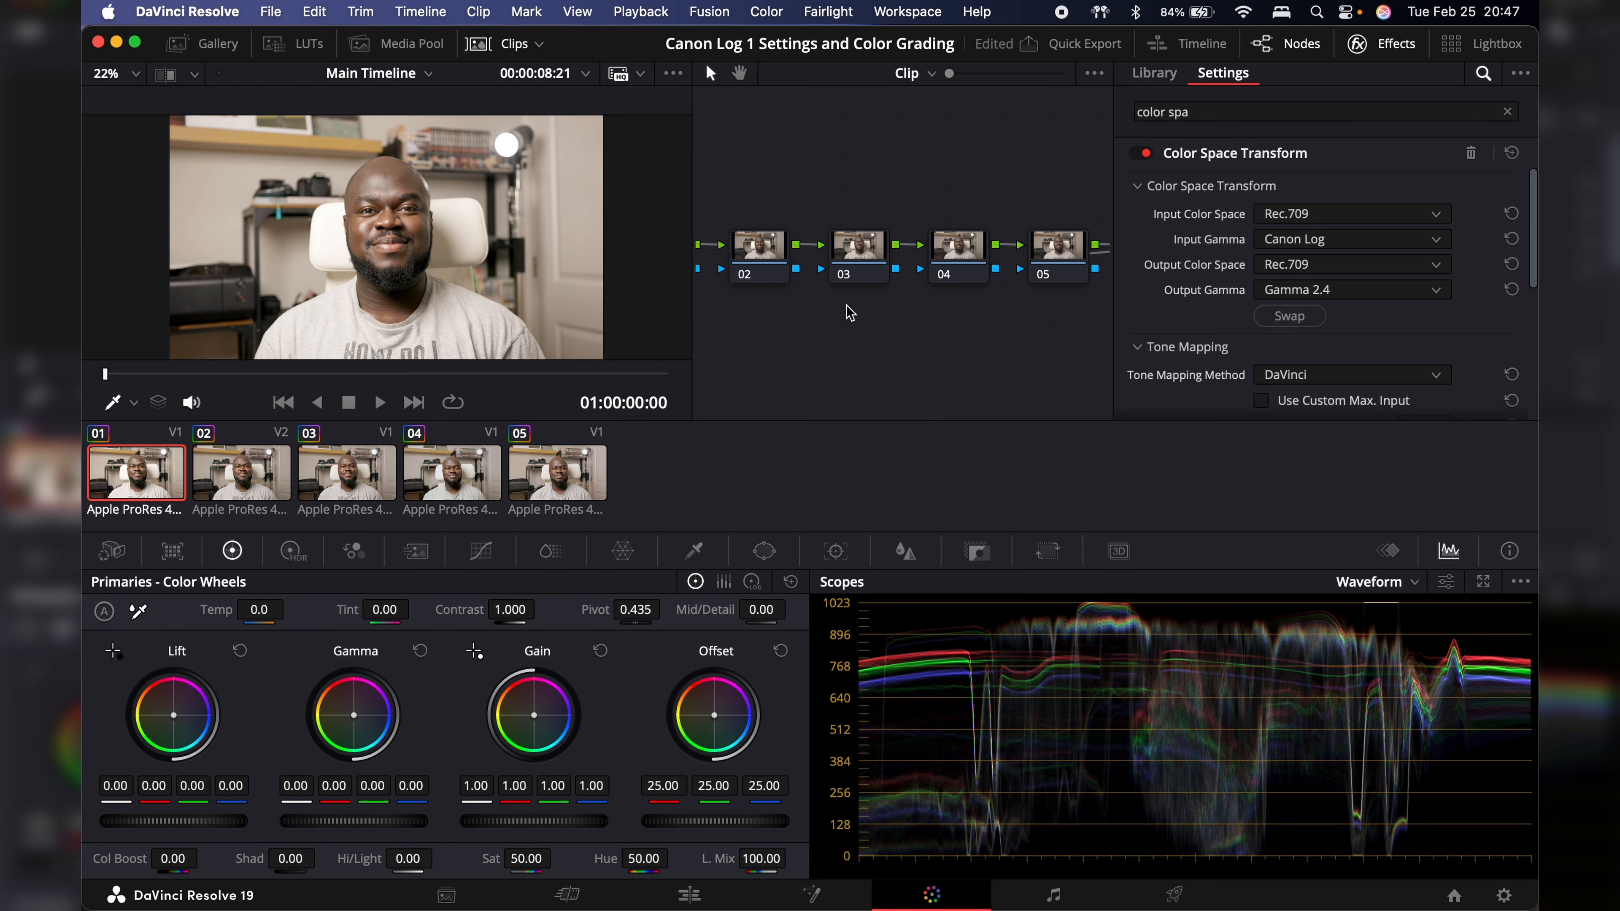
scroll(836, 311, left, 3)
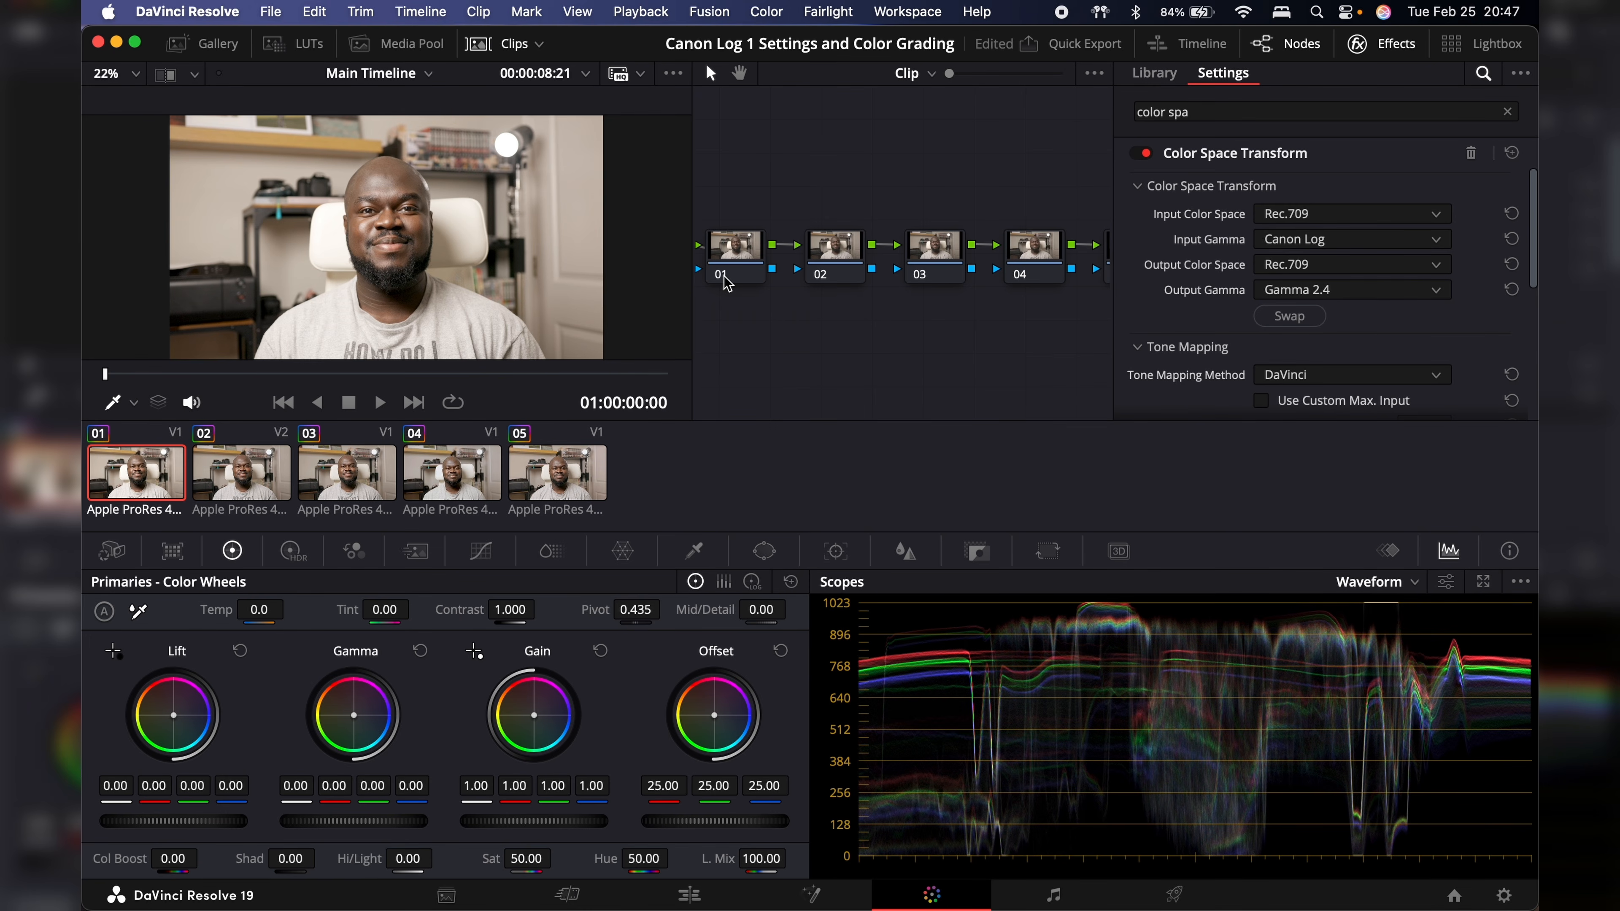
right_click(837, 281)
click(886, 319)
text(Exposure)
key(Return)
Step: Label node 03, directly after the Exposure node, as "Constrast"
right_click(949, 276)
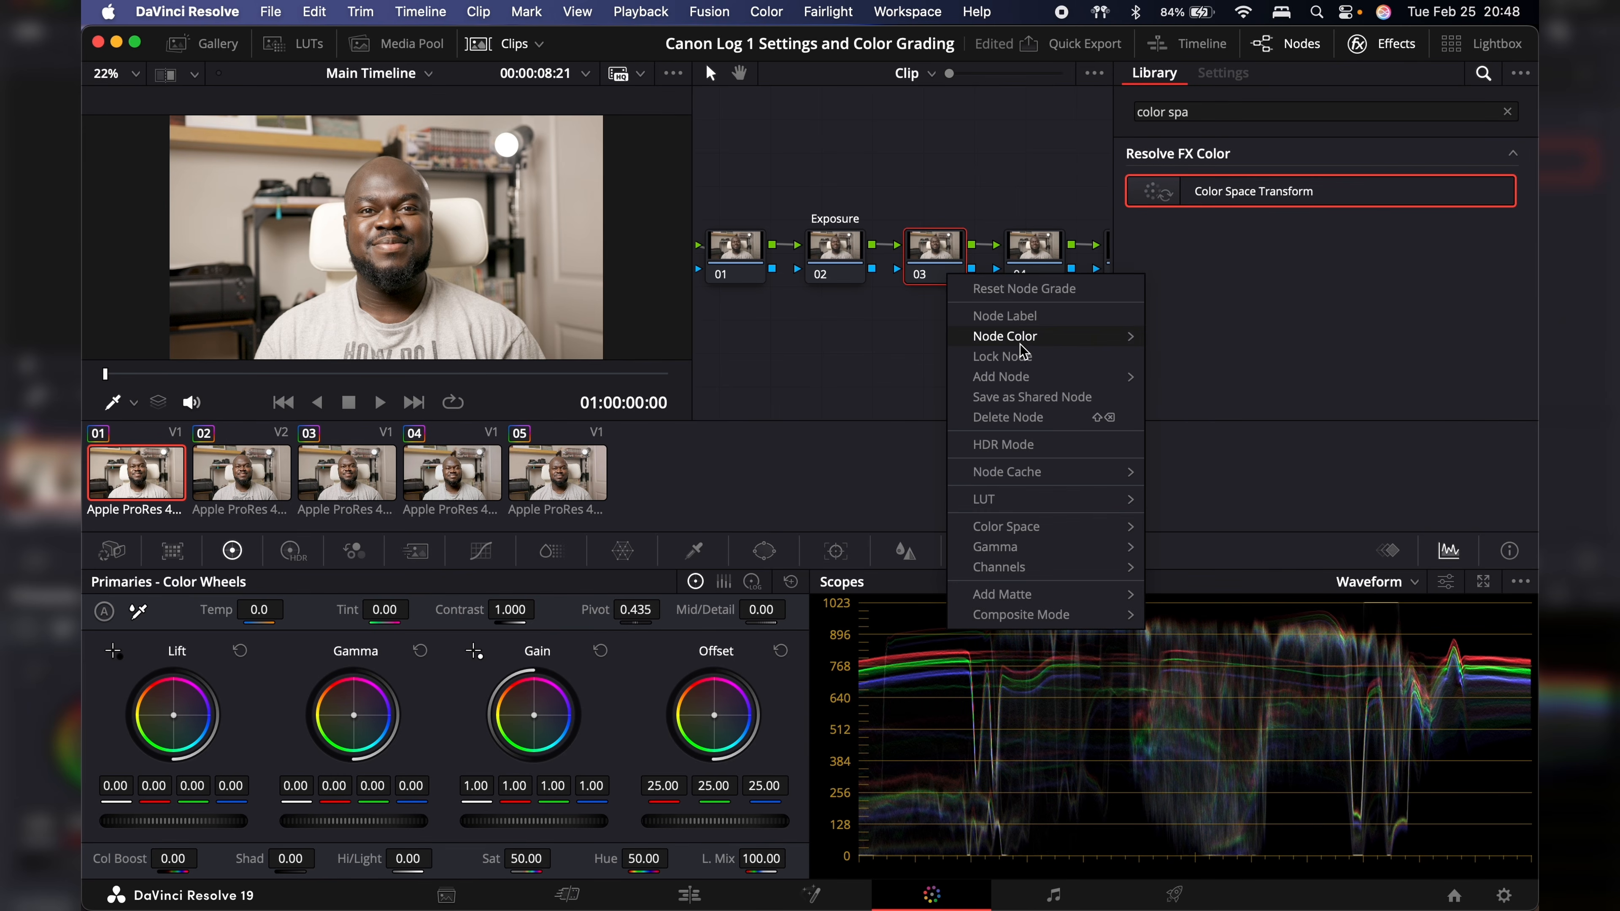
mouse_move(1022, 337)
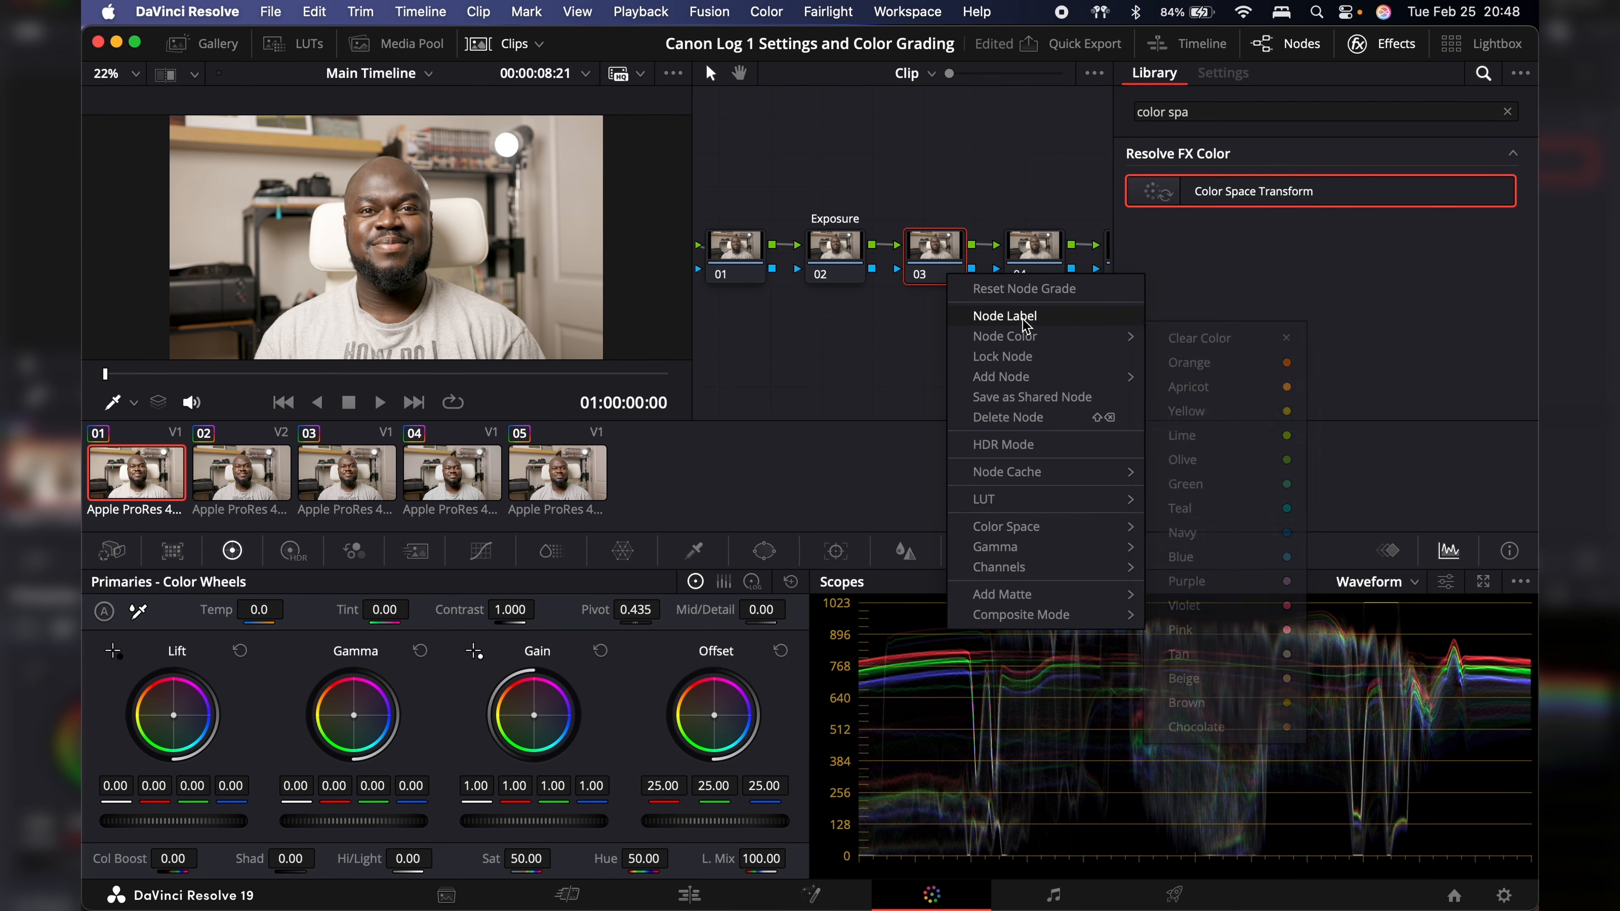
click(1021, 316)
text(Constrast)
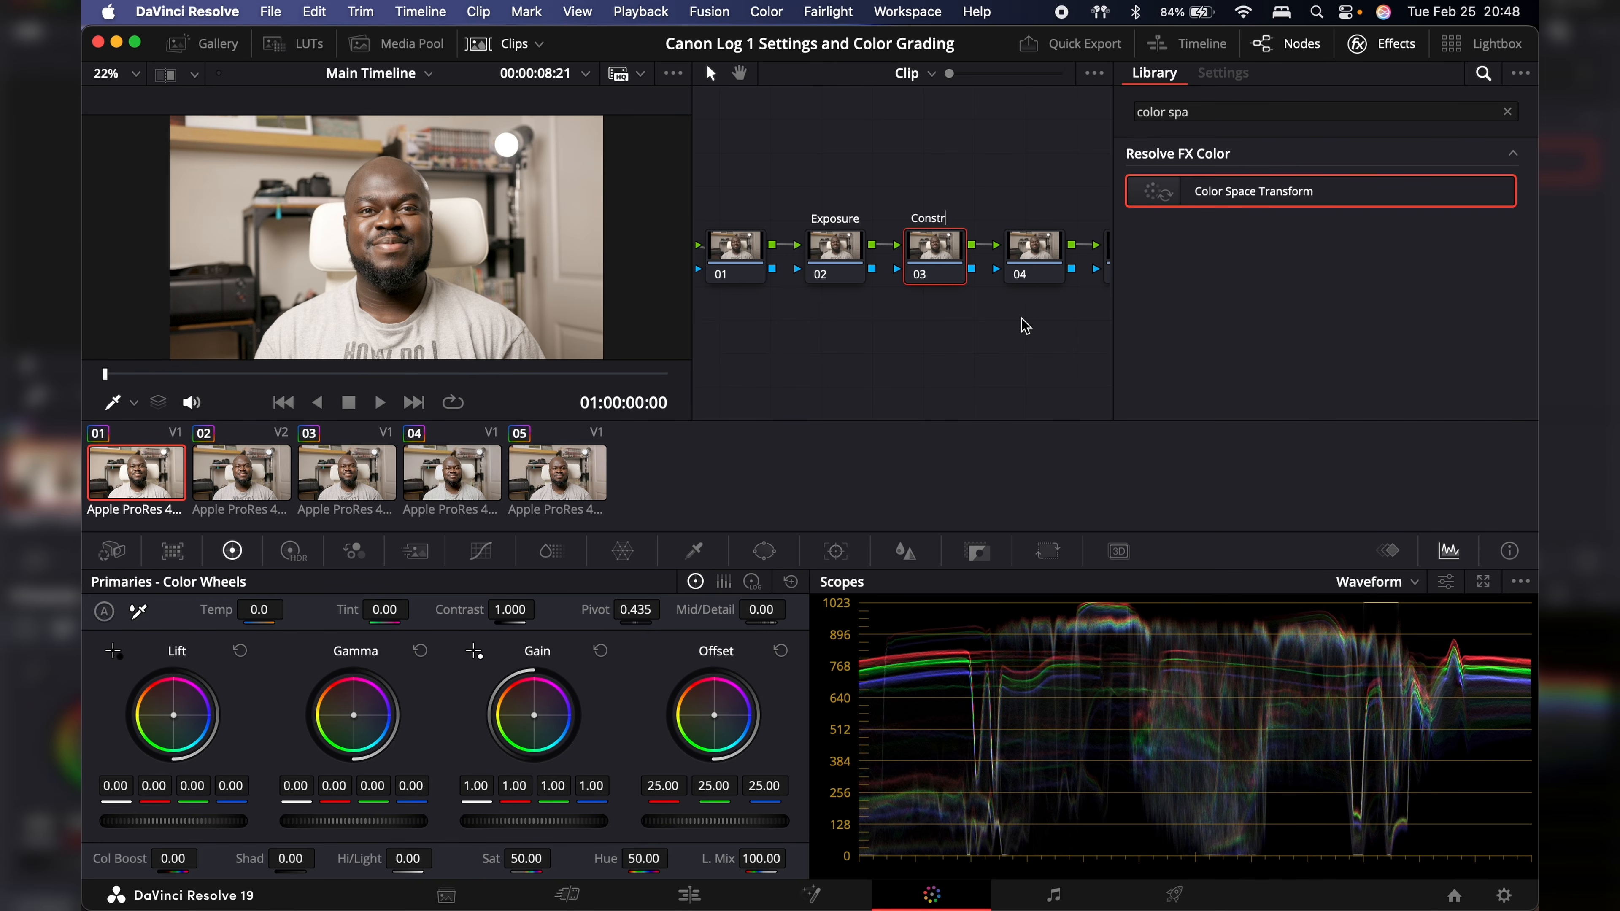
key(Return)
Step: Label node 04, the fourth node in the chain, as Temperature
click(1032, 284)
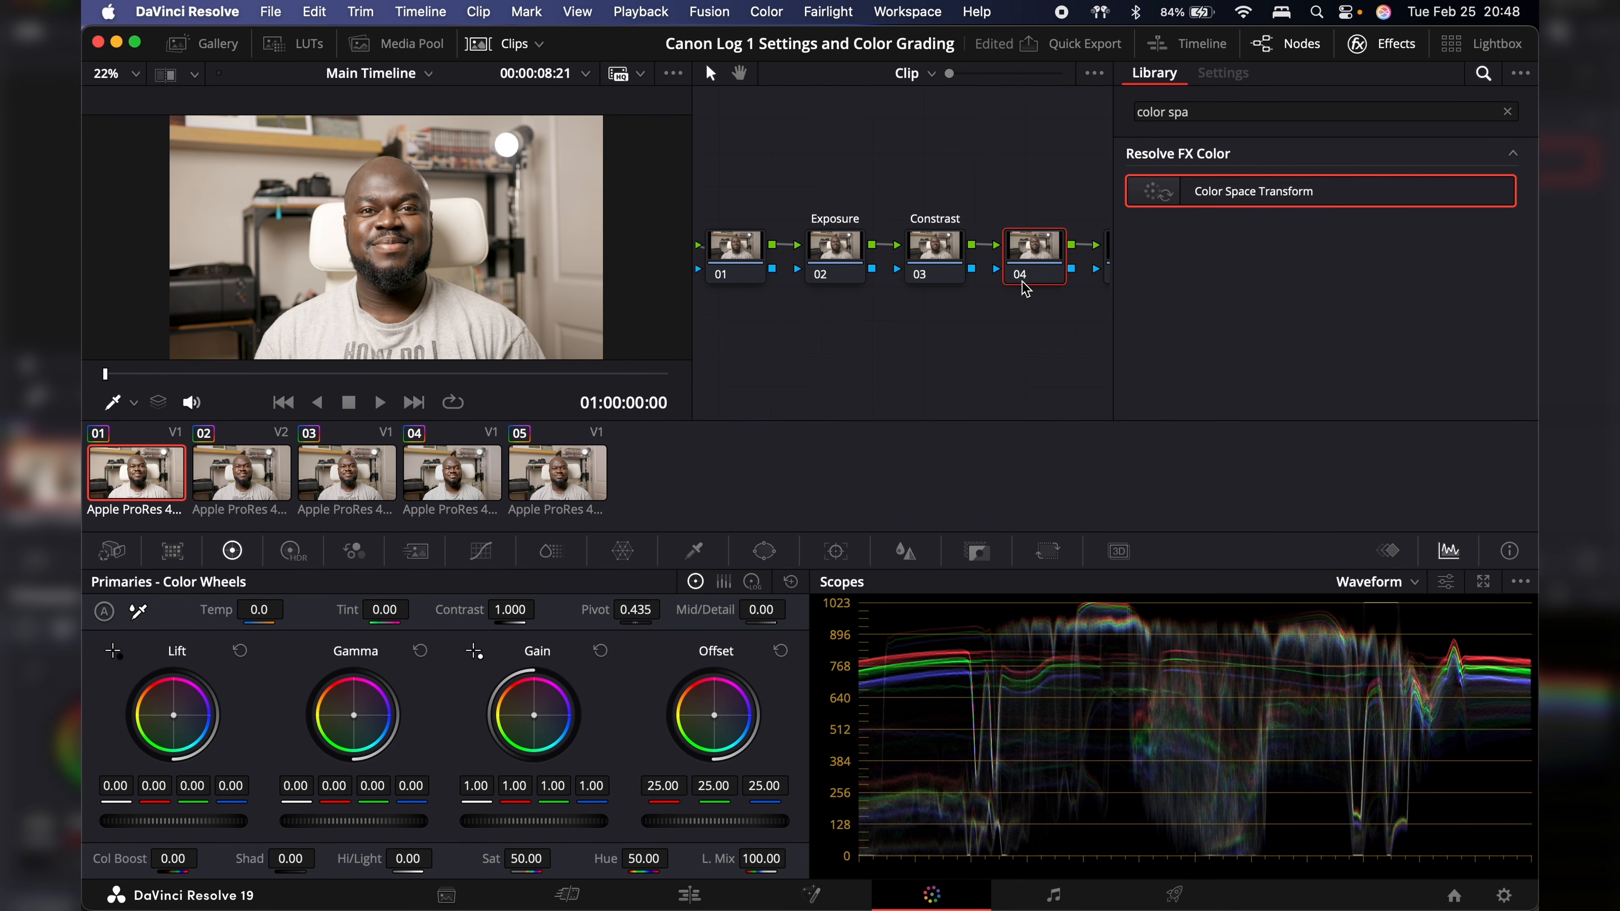
right_click(1049, 275)
click(1126, 319)
text(Temperature)
key(Return)
Step: Label node 05, just before the CST node, as Saturation and hide the effects library
scroll(1003, 355, right, 5)
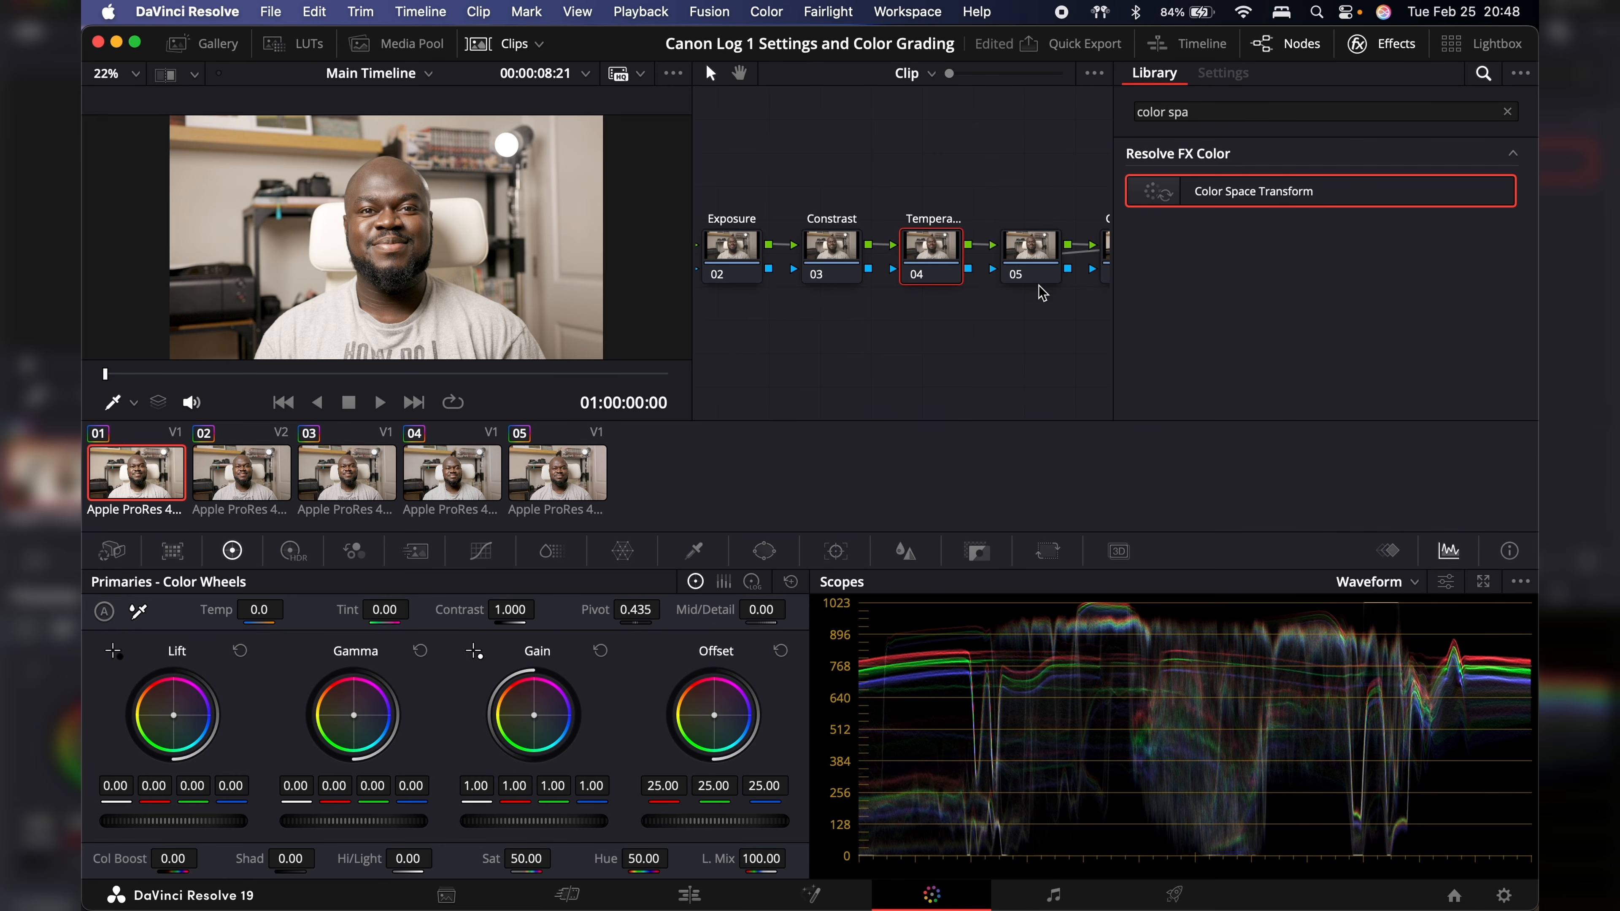
click(1042, 279)
right_click(1041, 278)
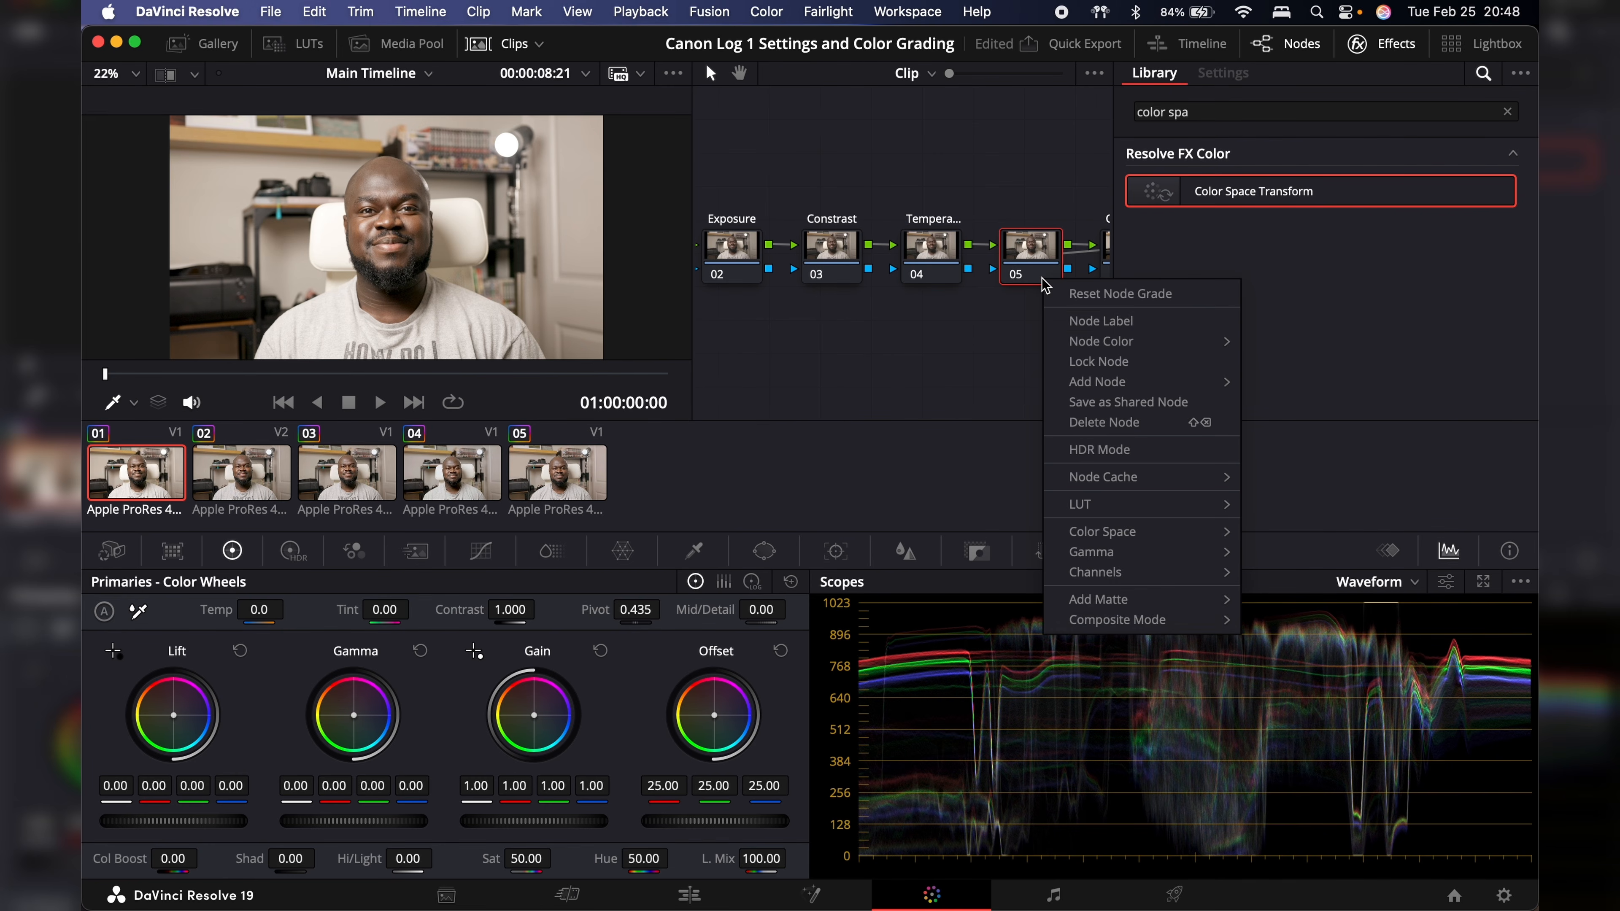
click(1110, 336)
text(Saturation)
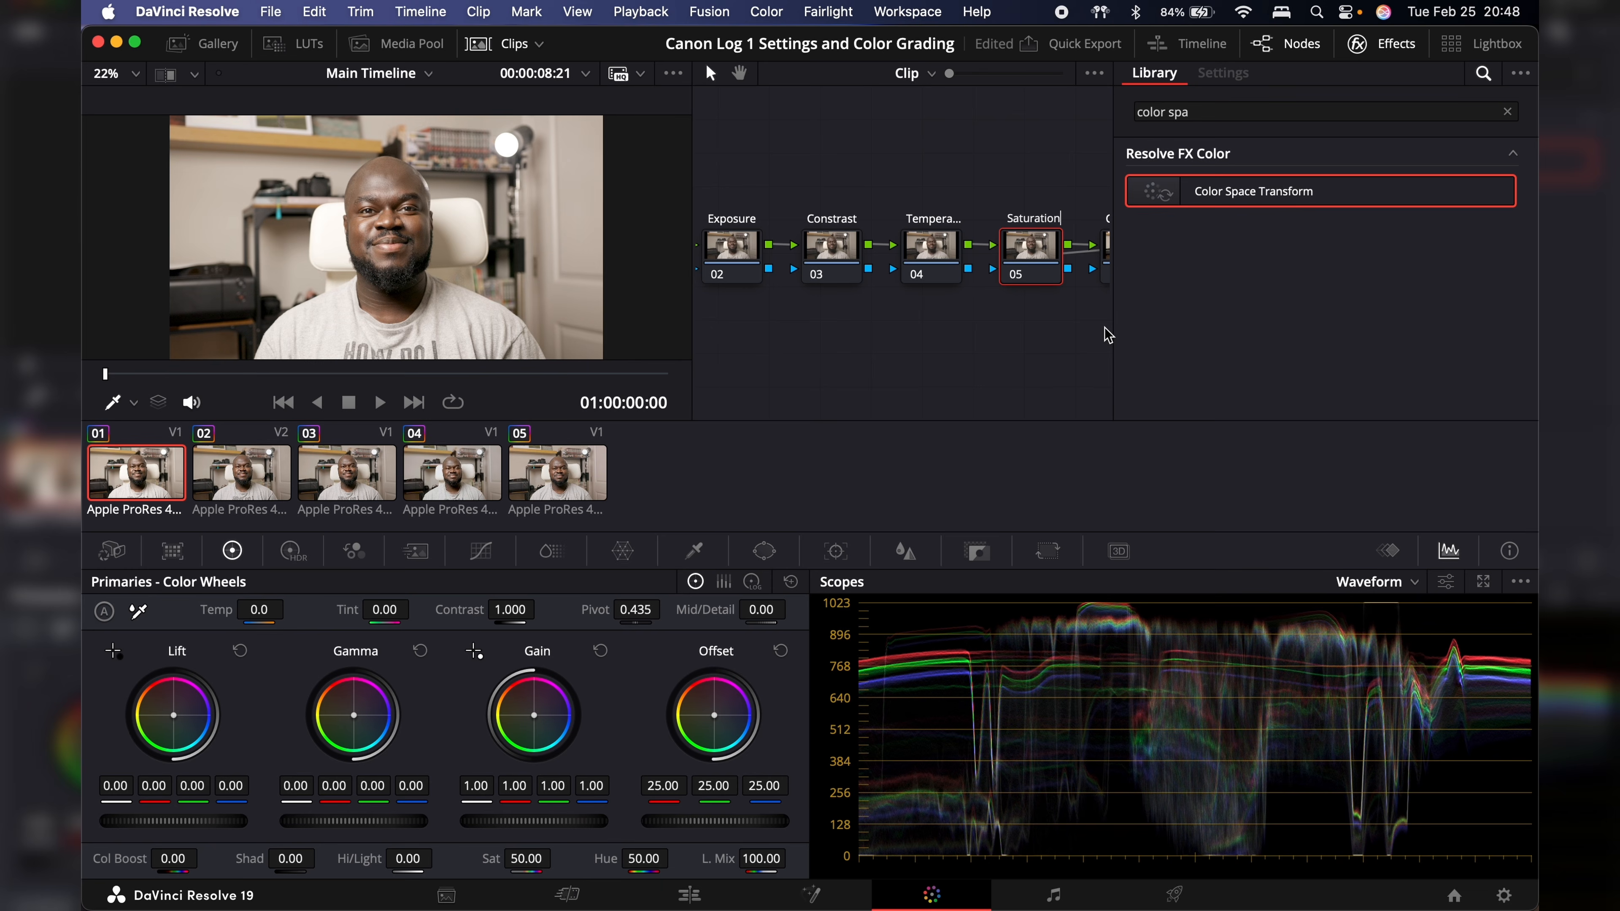
key(Return)
click(1390, 50)
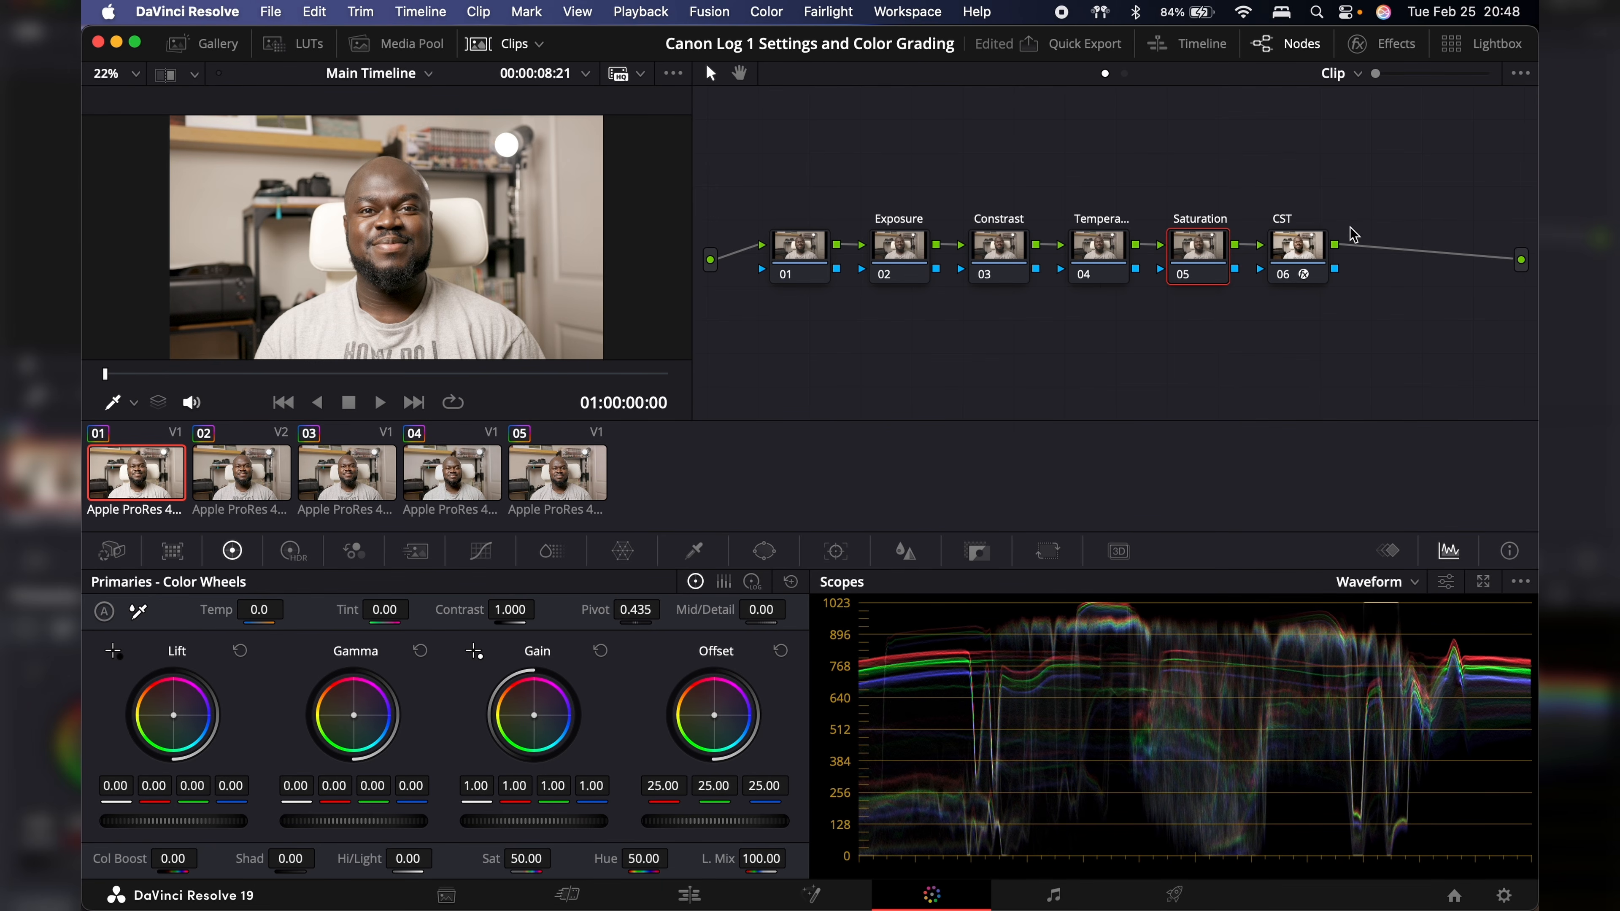
Step: Review the labelled chain by selecting the CST, Exposure, Constrast, Temperature and Saturation nodes one after another
click(1298, 259)
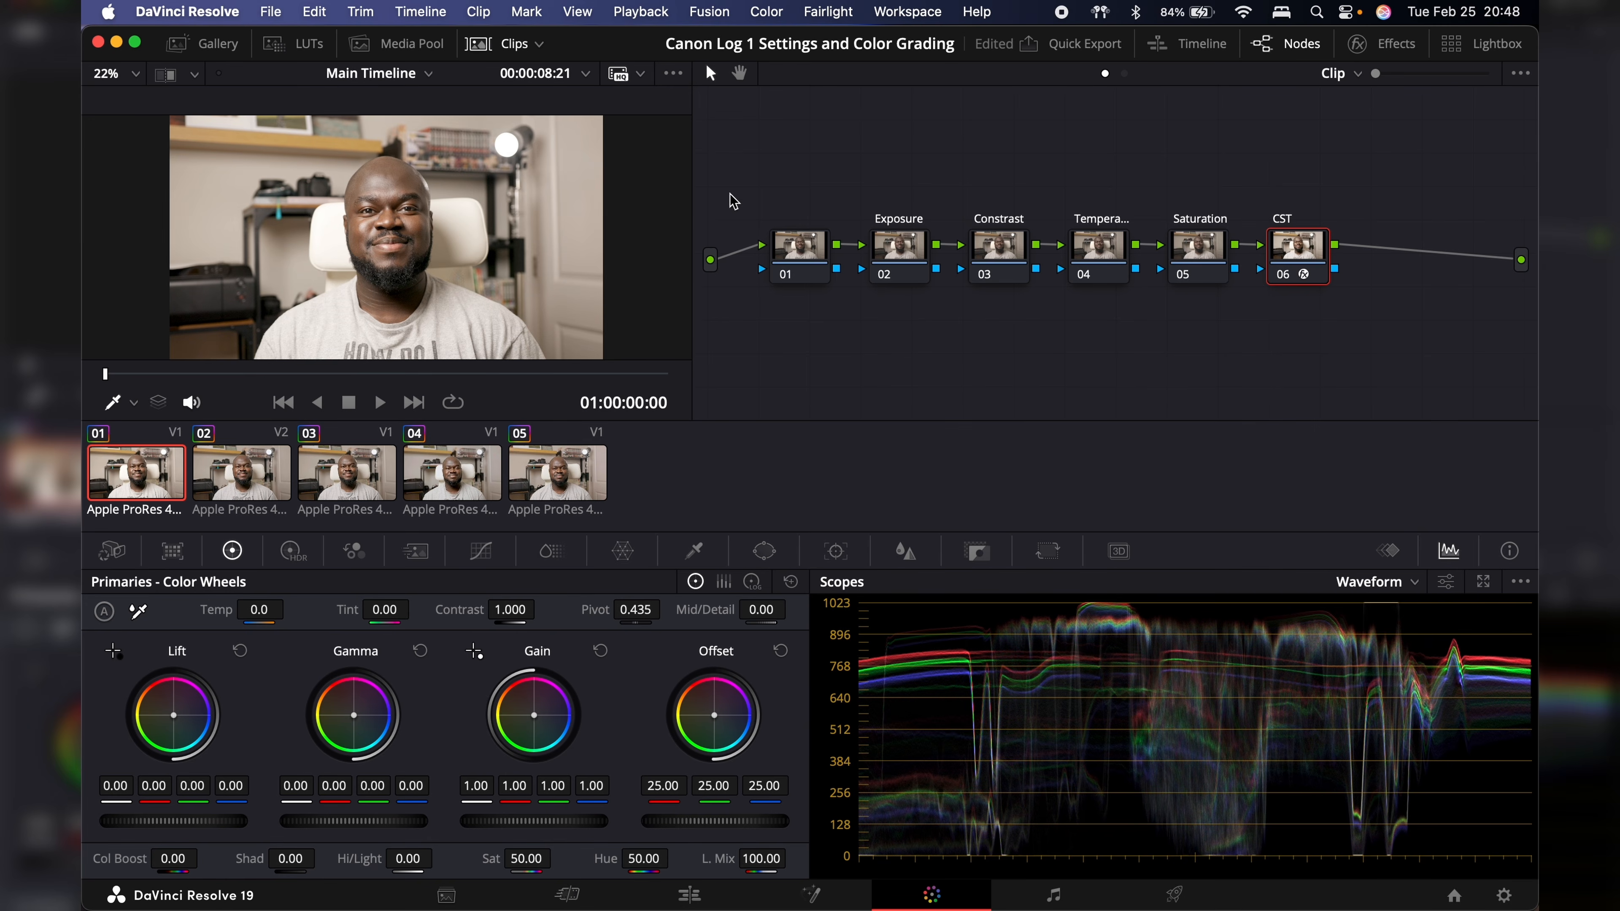
click(889, 250)
click(996, 250)
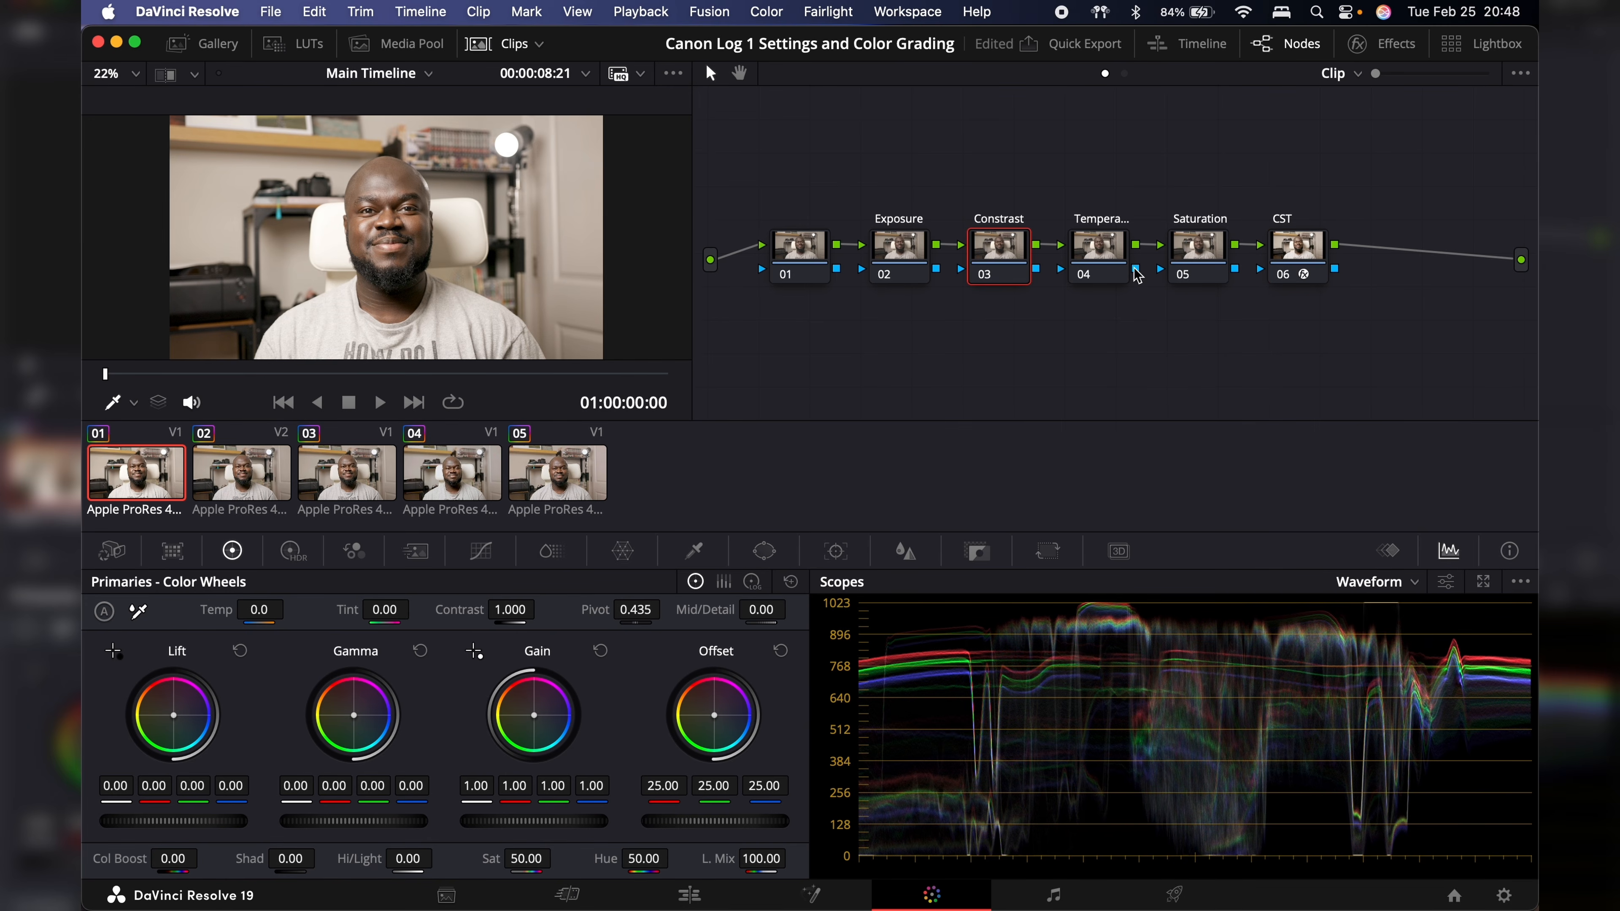
click(1125, 249)
click(1208, 252)
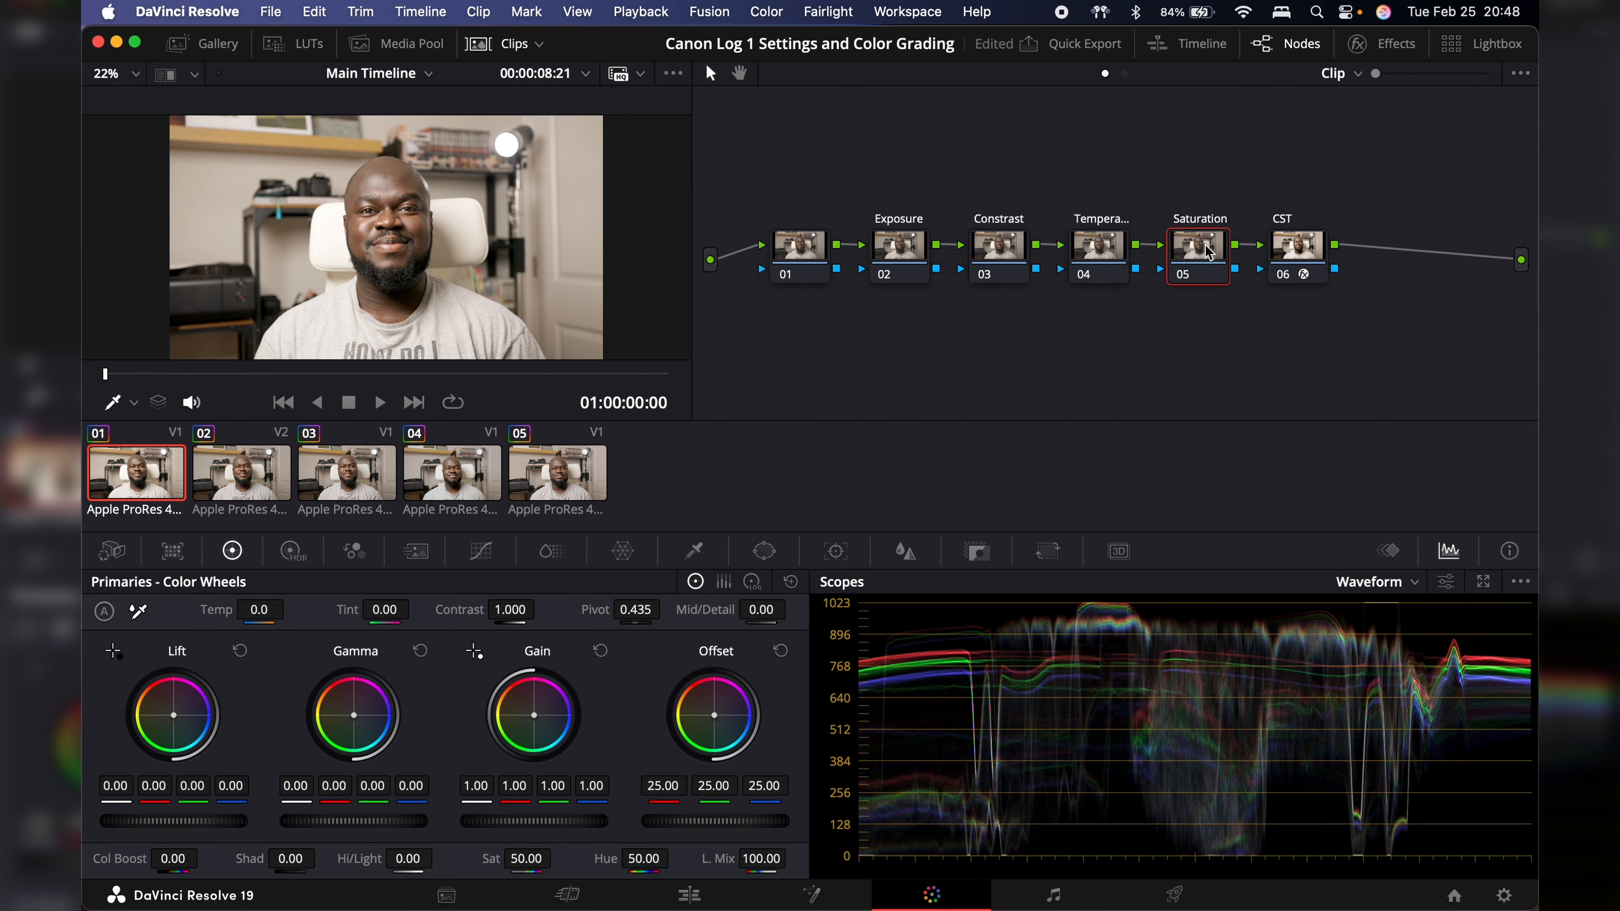
Step: Select the Exposure node, look through the available grading palettes, including Motion Effects, Qualifier, Key and Sizing, and return to the Primaries color wheels
click(909, 248)
click(172, 550)
click(292, 550)
click(354, 551)
click(416, 551)
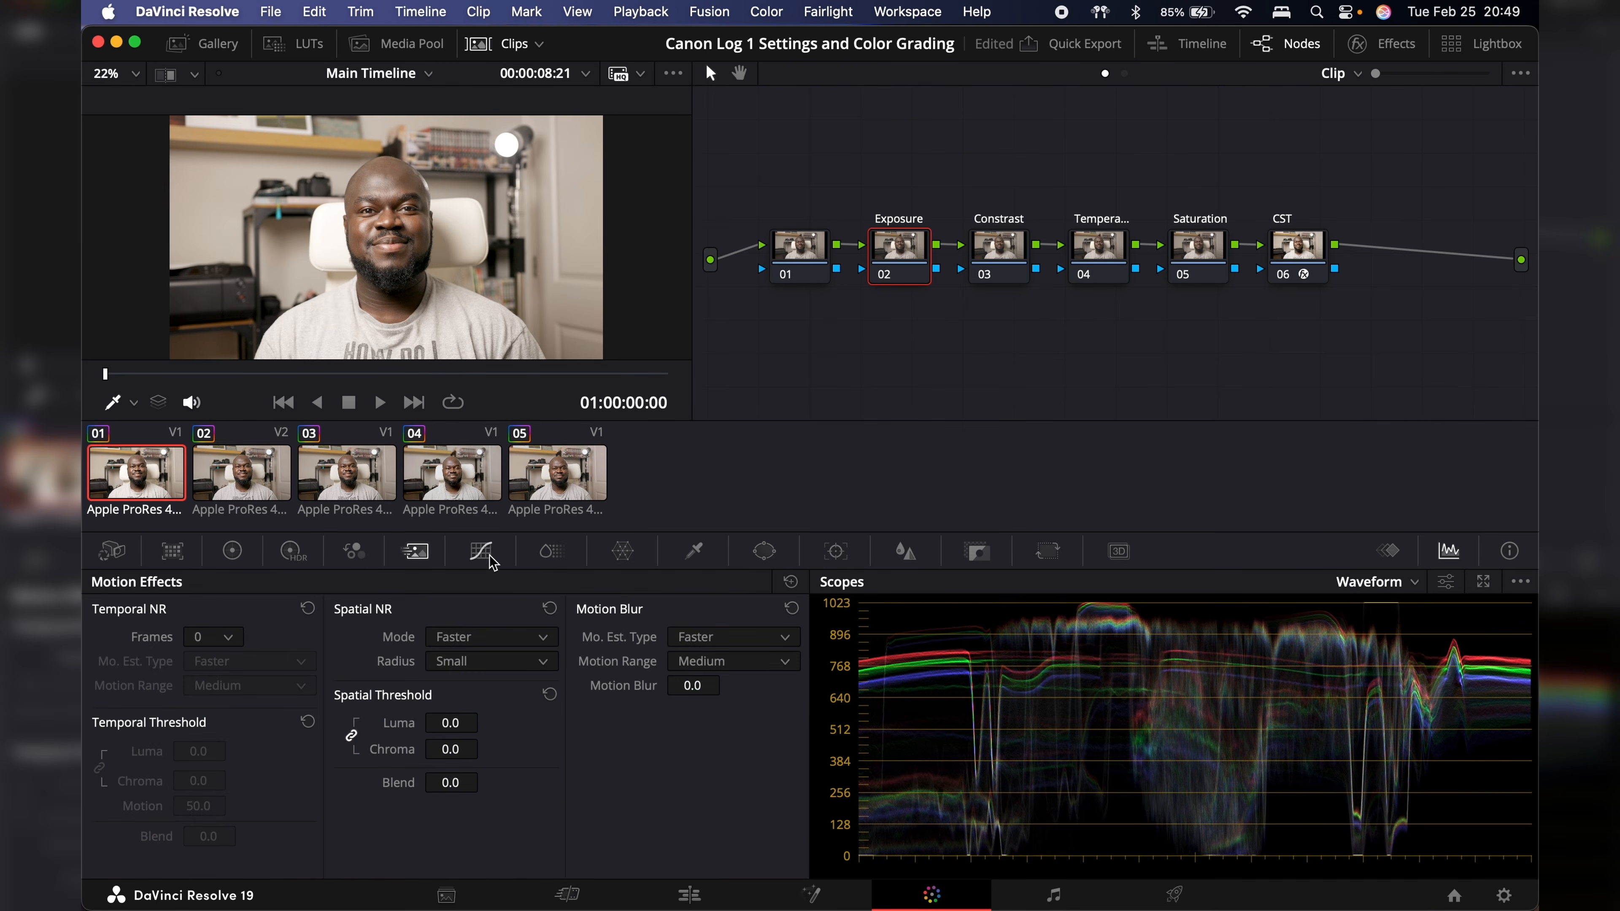
click(481, 551)
click(623, 551)
click(693, 553)
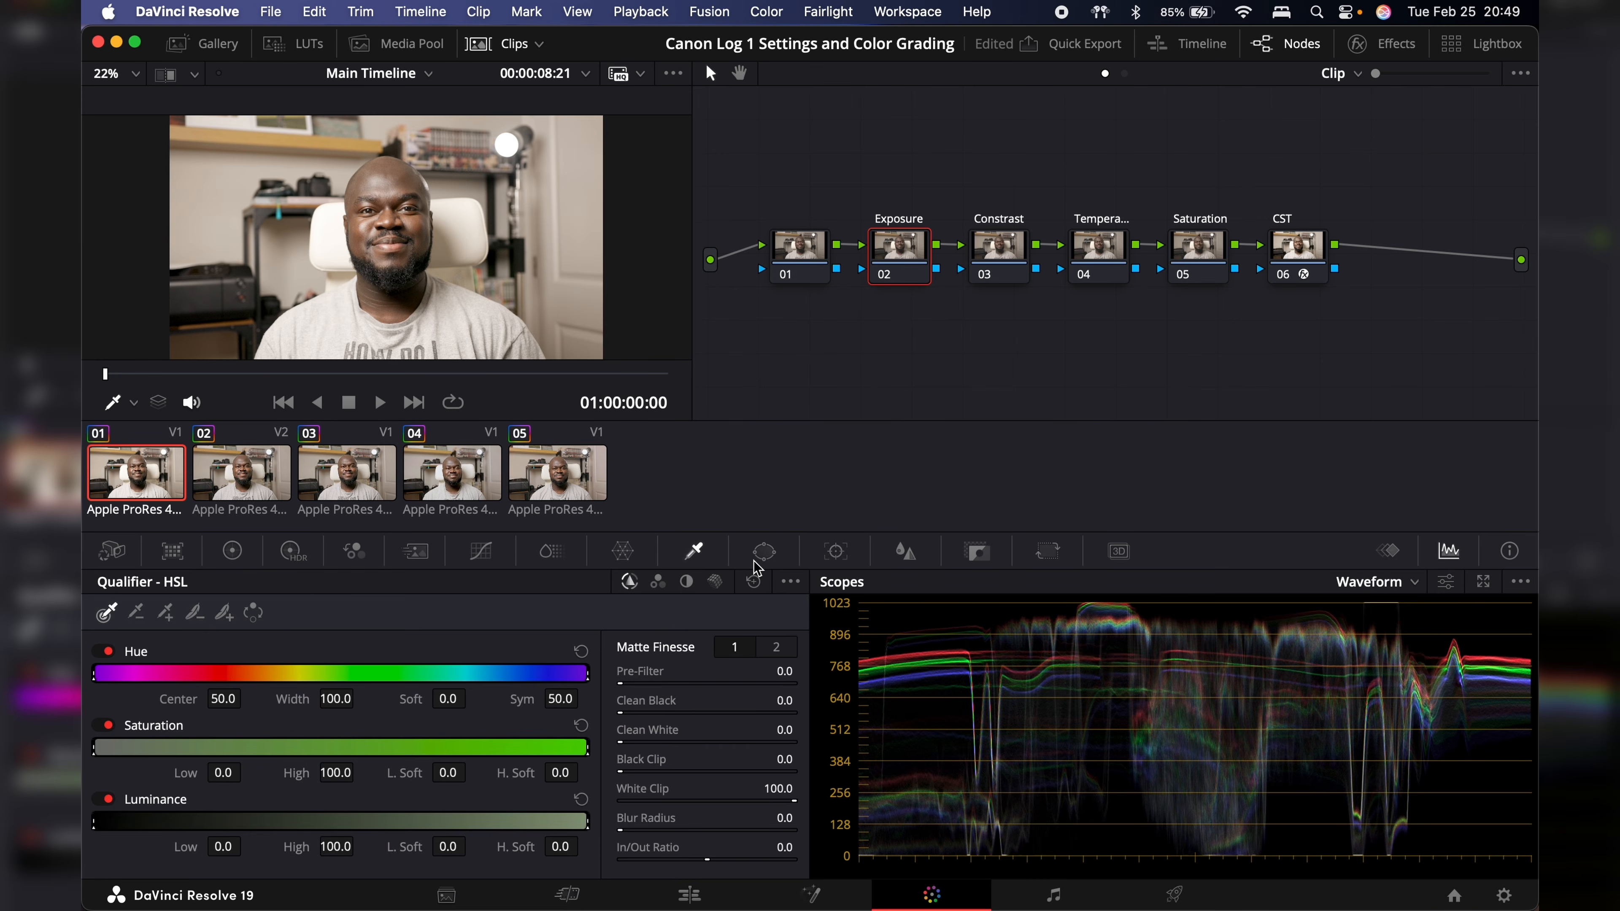
click(763, 553)
click(833, 552)
click(909, 552)
click(976, 552)
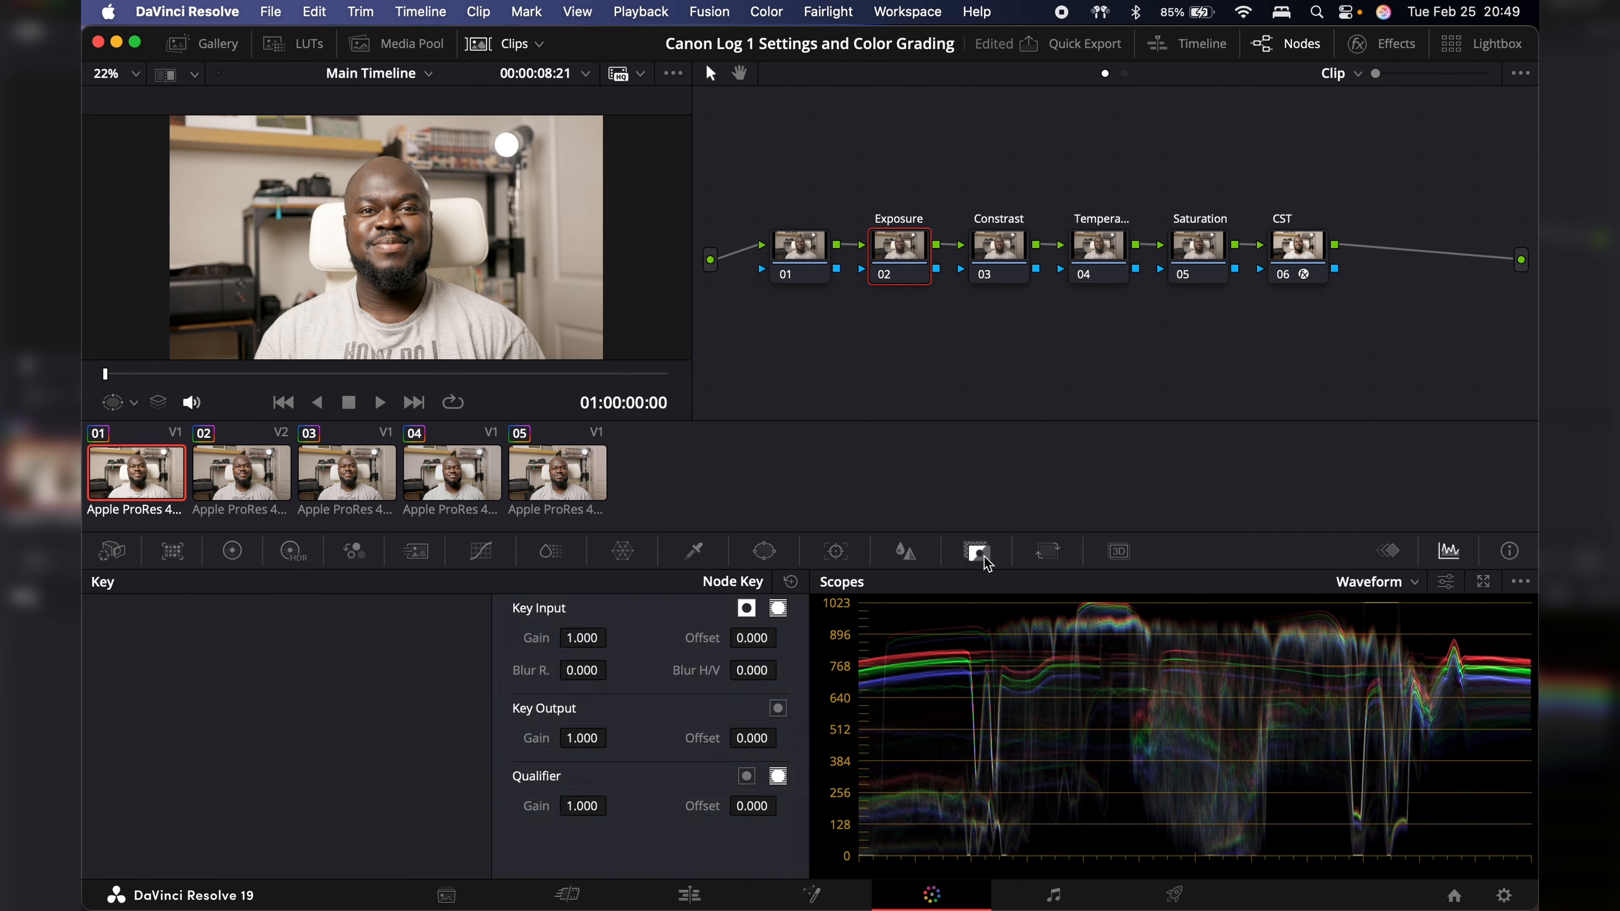
click(1046, 553)
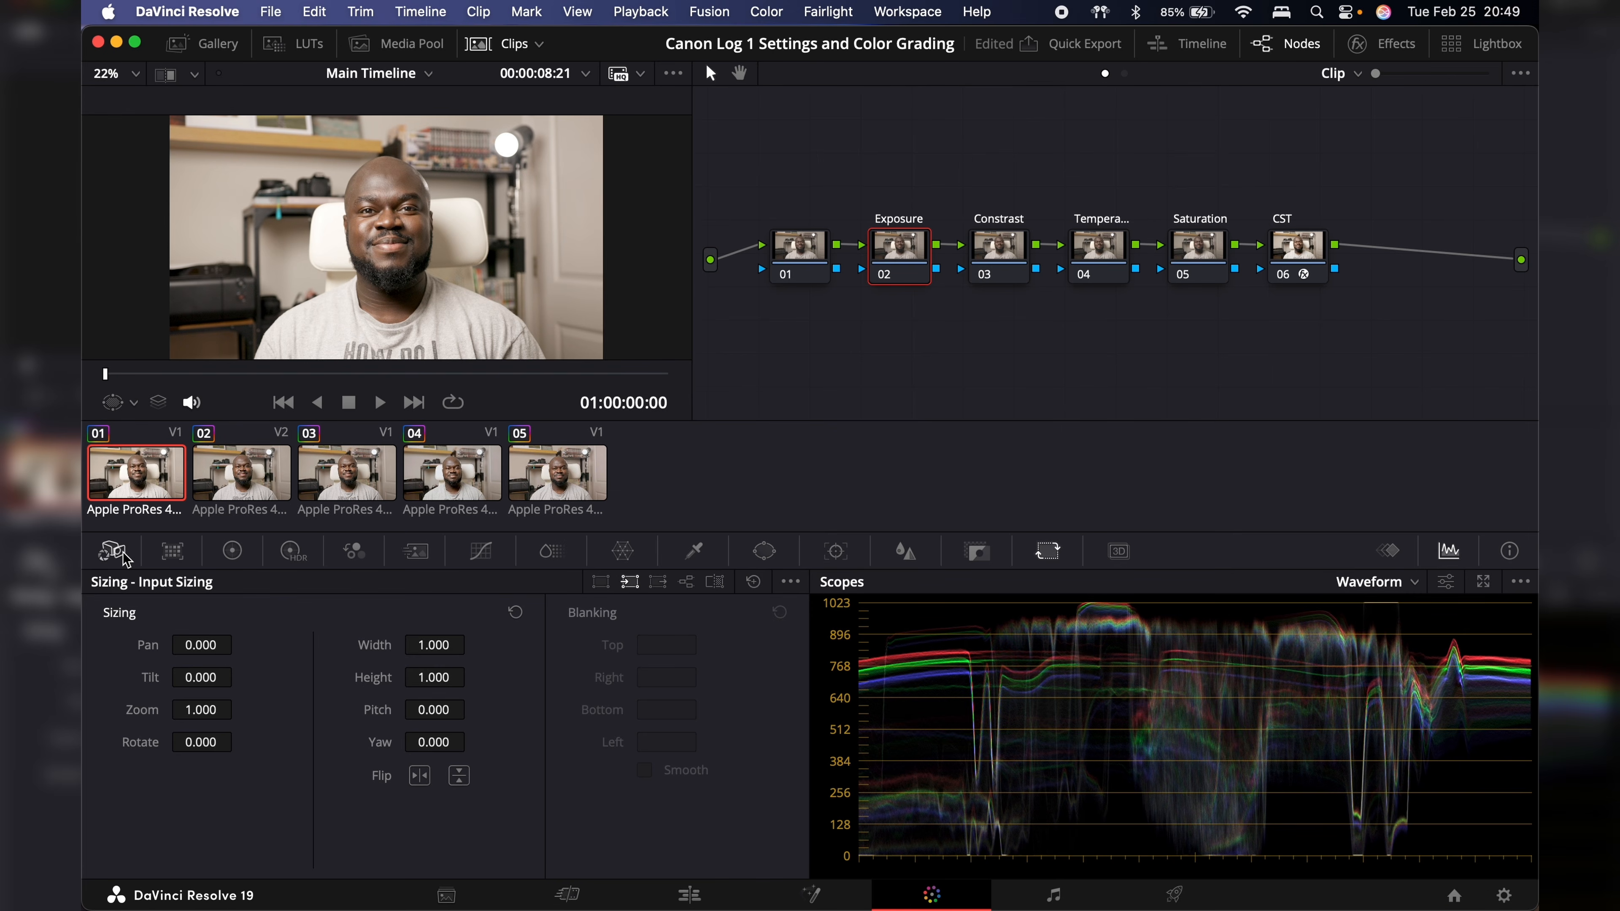
click(239, 559)
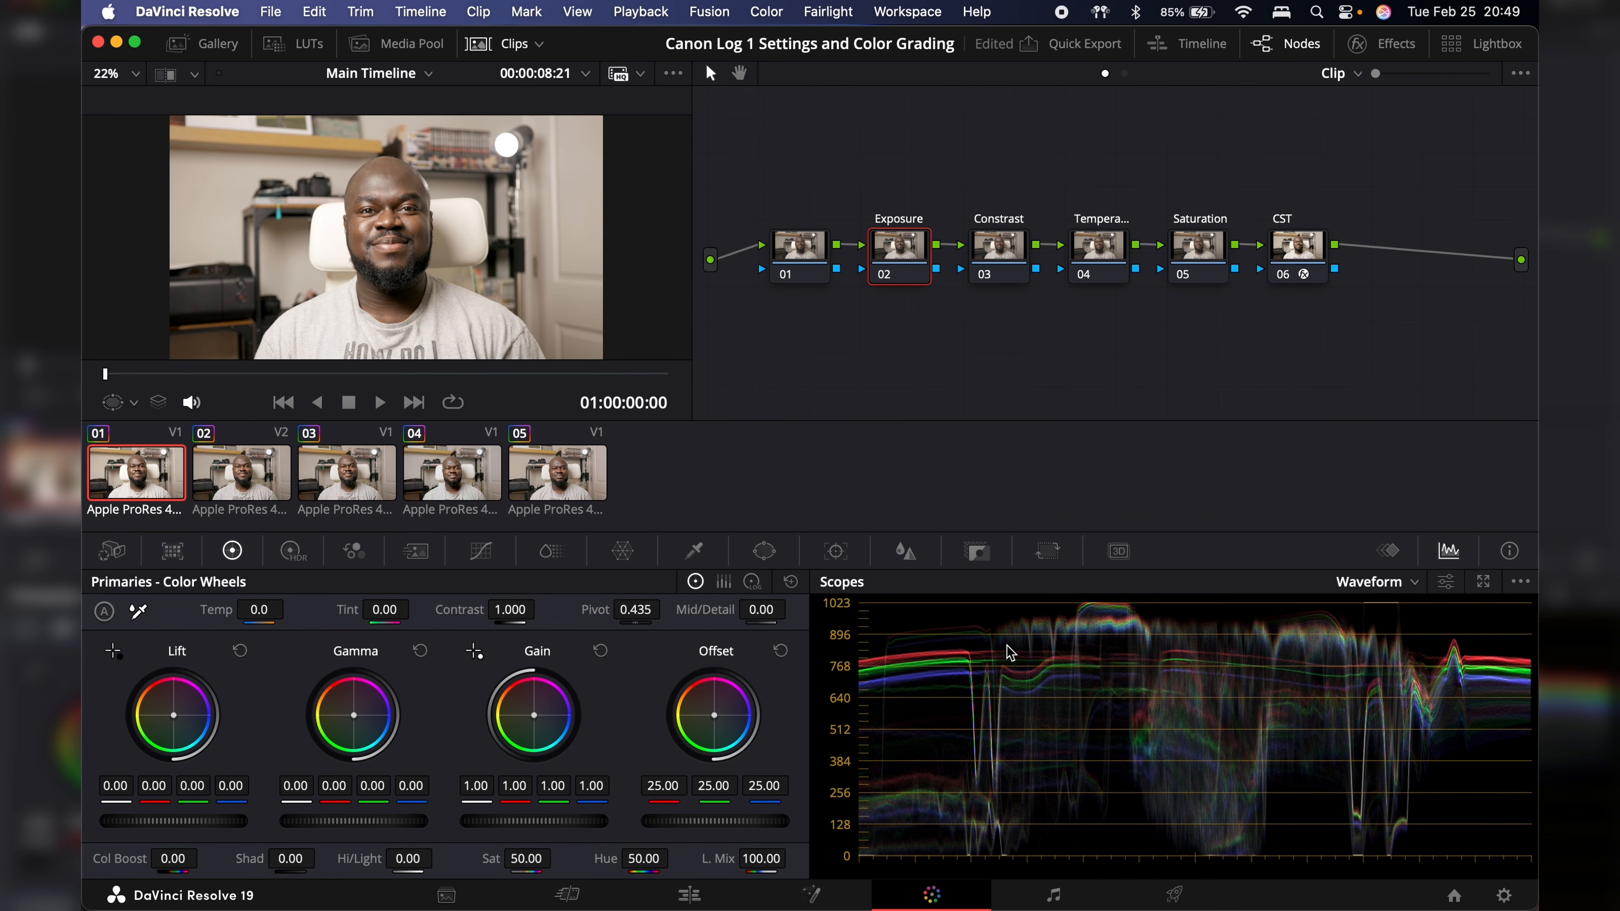
Step: Compare the available scopes by viewing the Parade and the Vectorscope, and return to the Waveform
click(1406, 593)
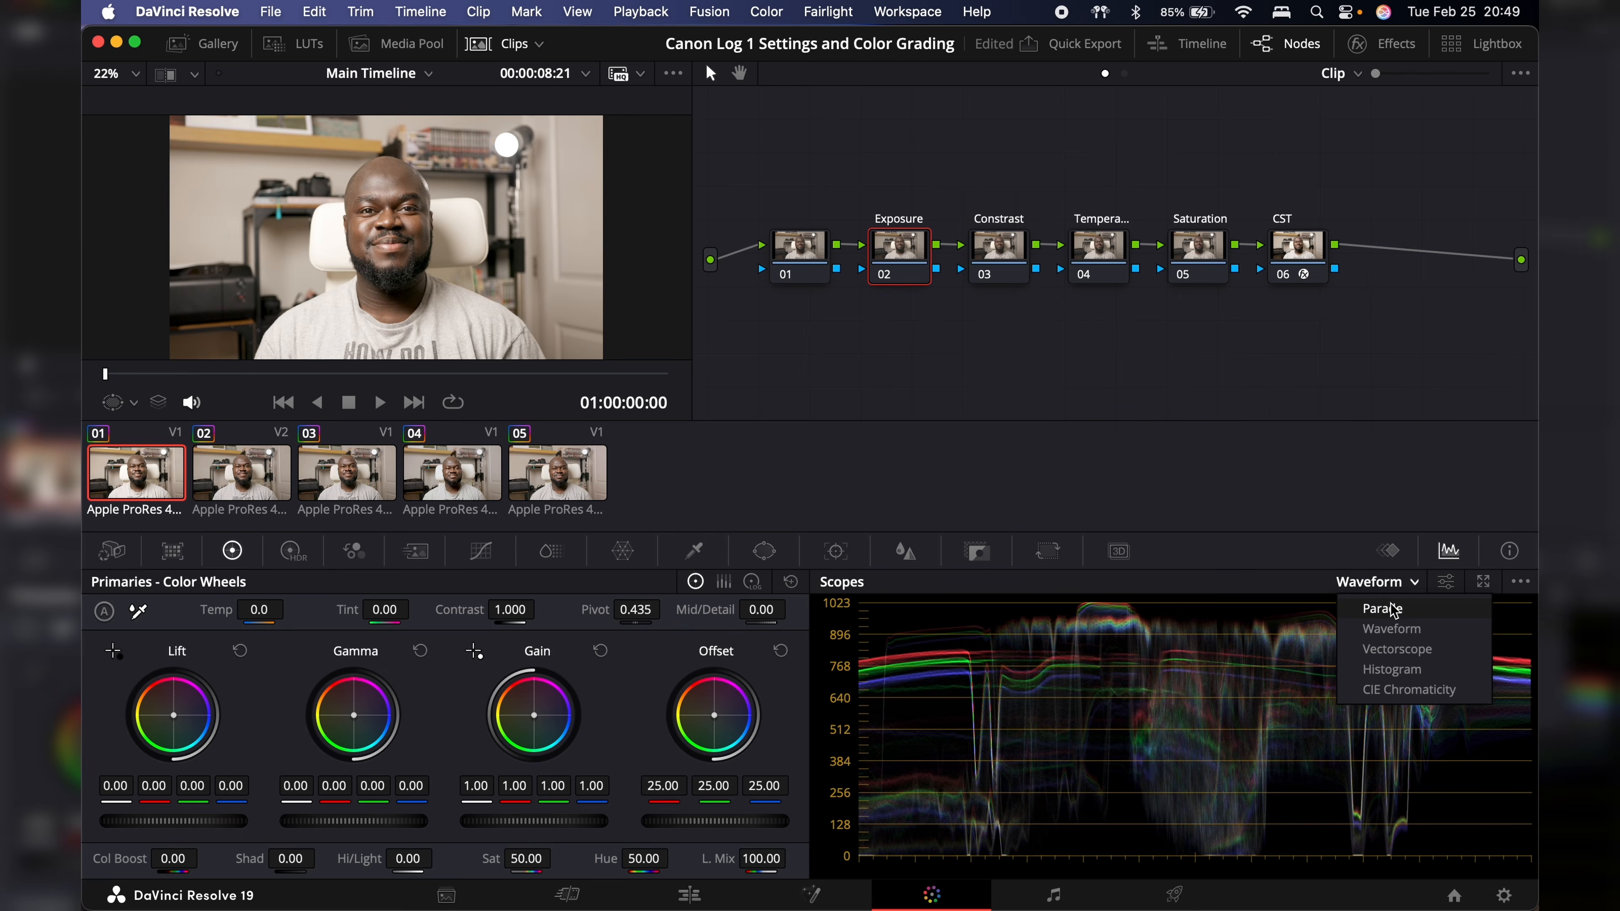
click(1402, 605)
click(1405, 592)
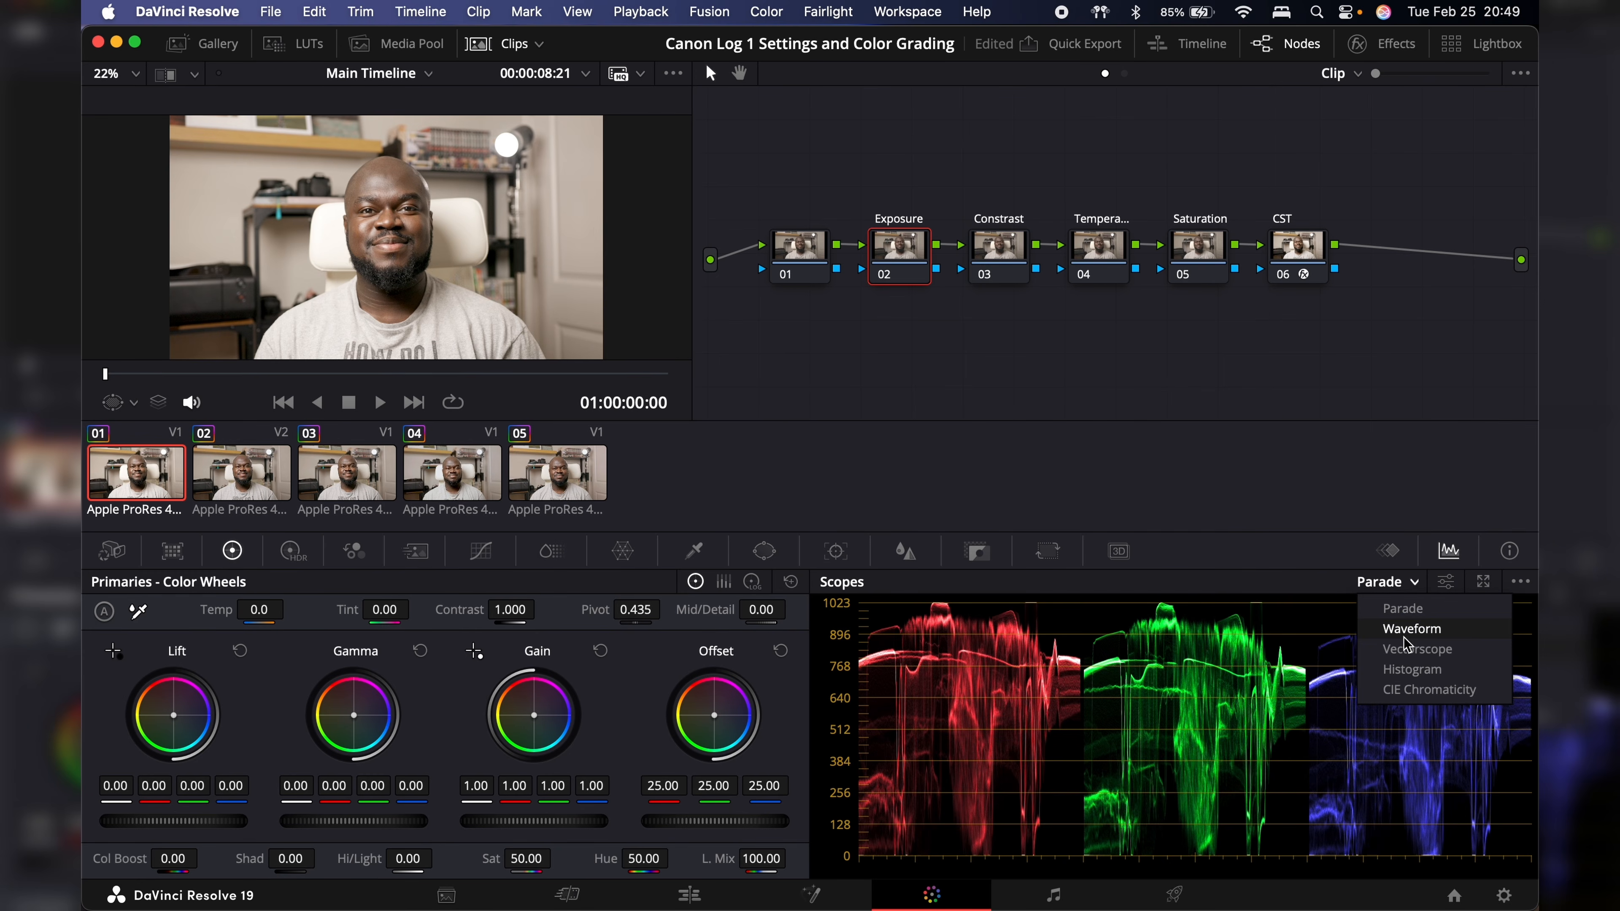
click(1407, 652)
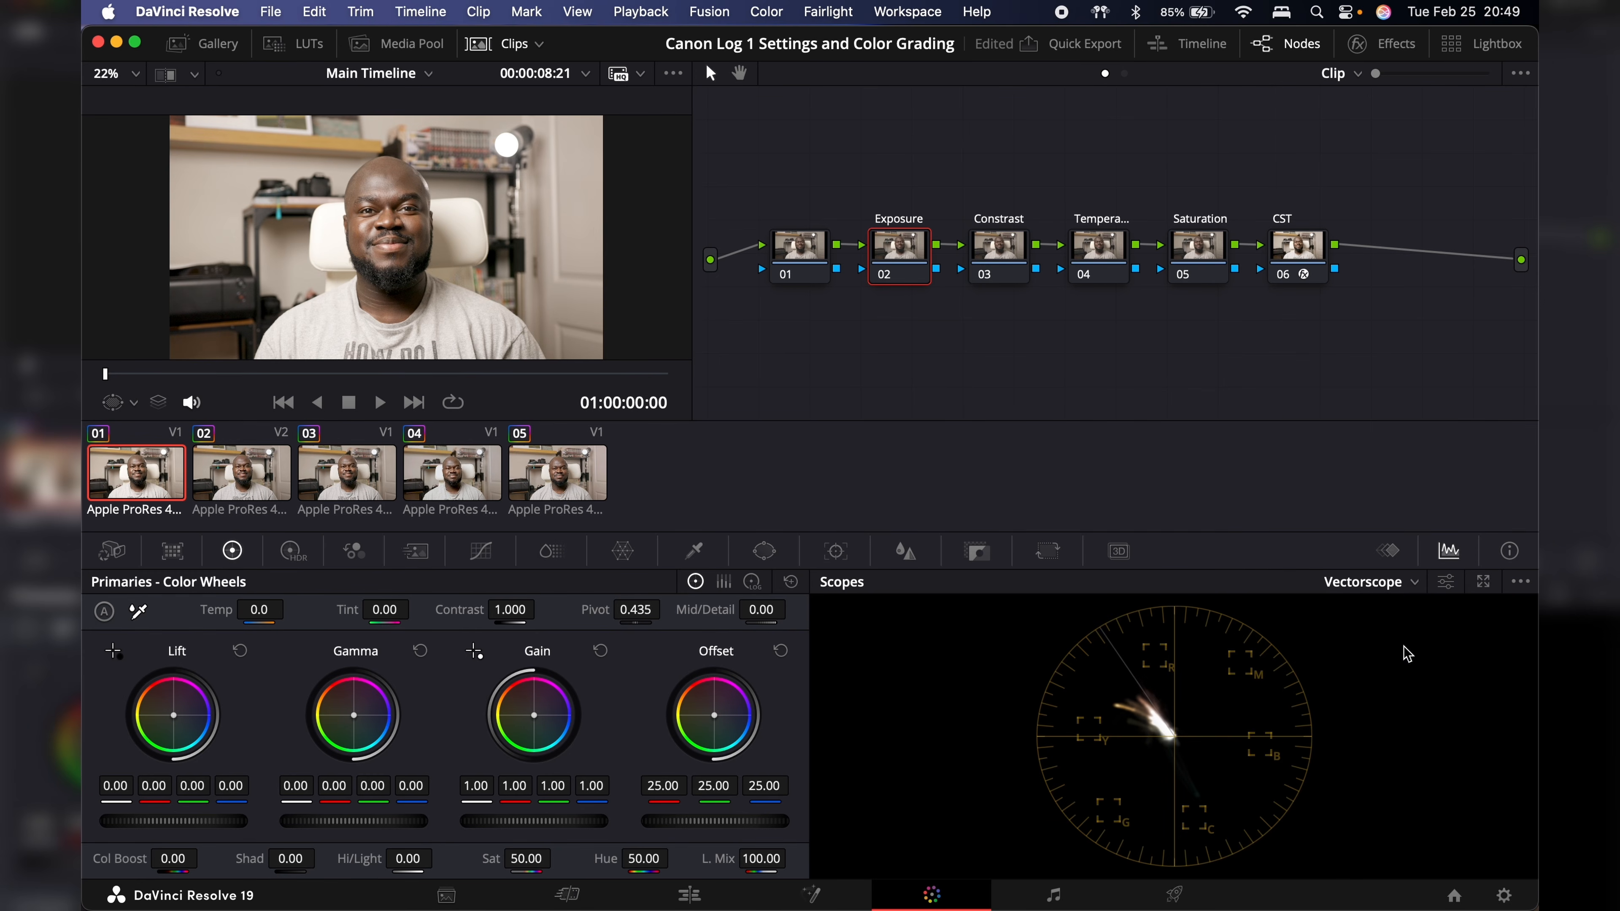
click(1397, 582)
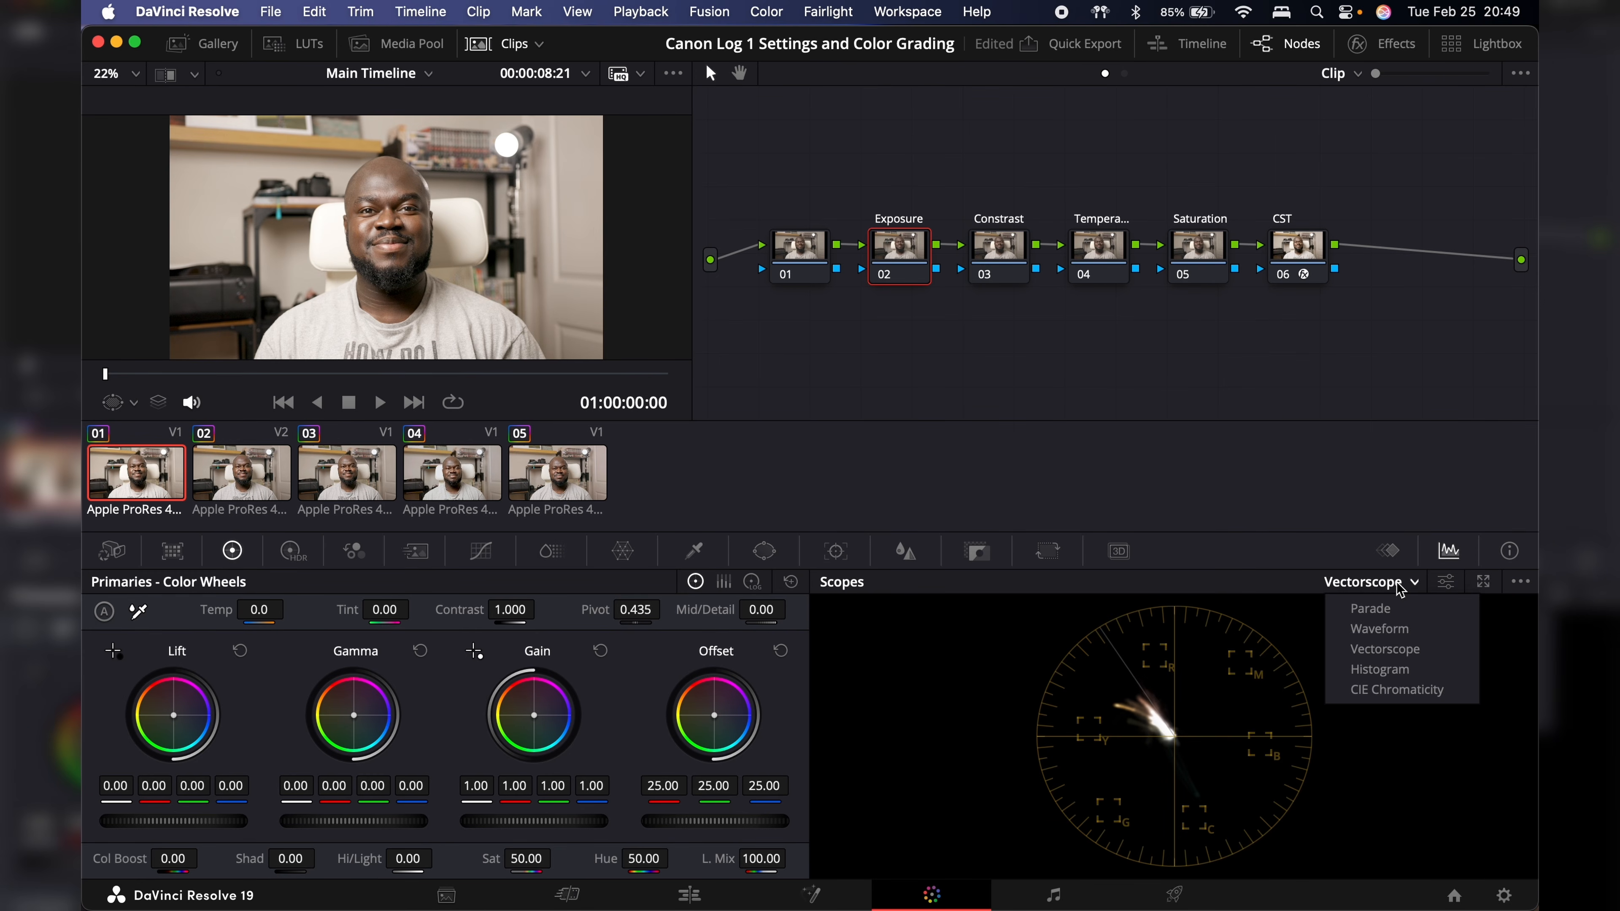
click(1378, 628)
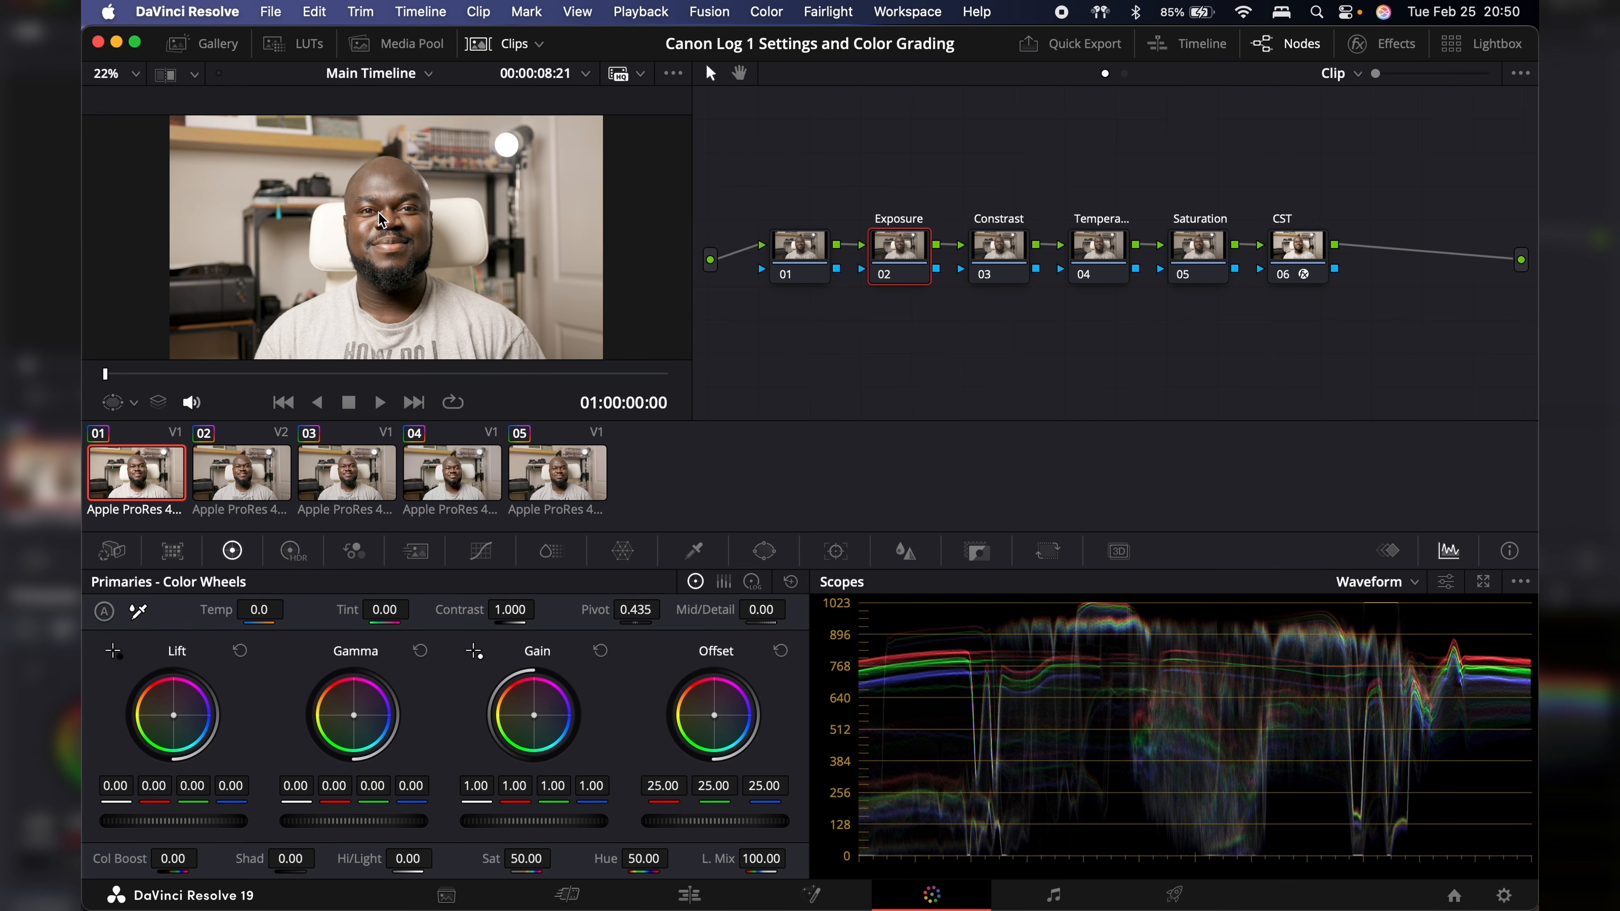
Step: Examine the image full screen, try lowering the Exposure node's Offset to 23.75, and reset the Offset
key(super+f)
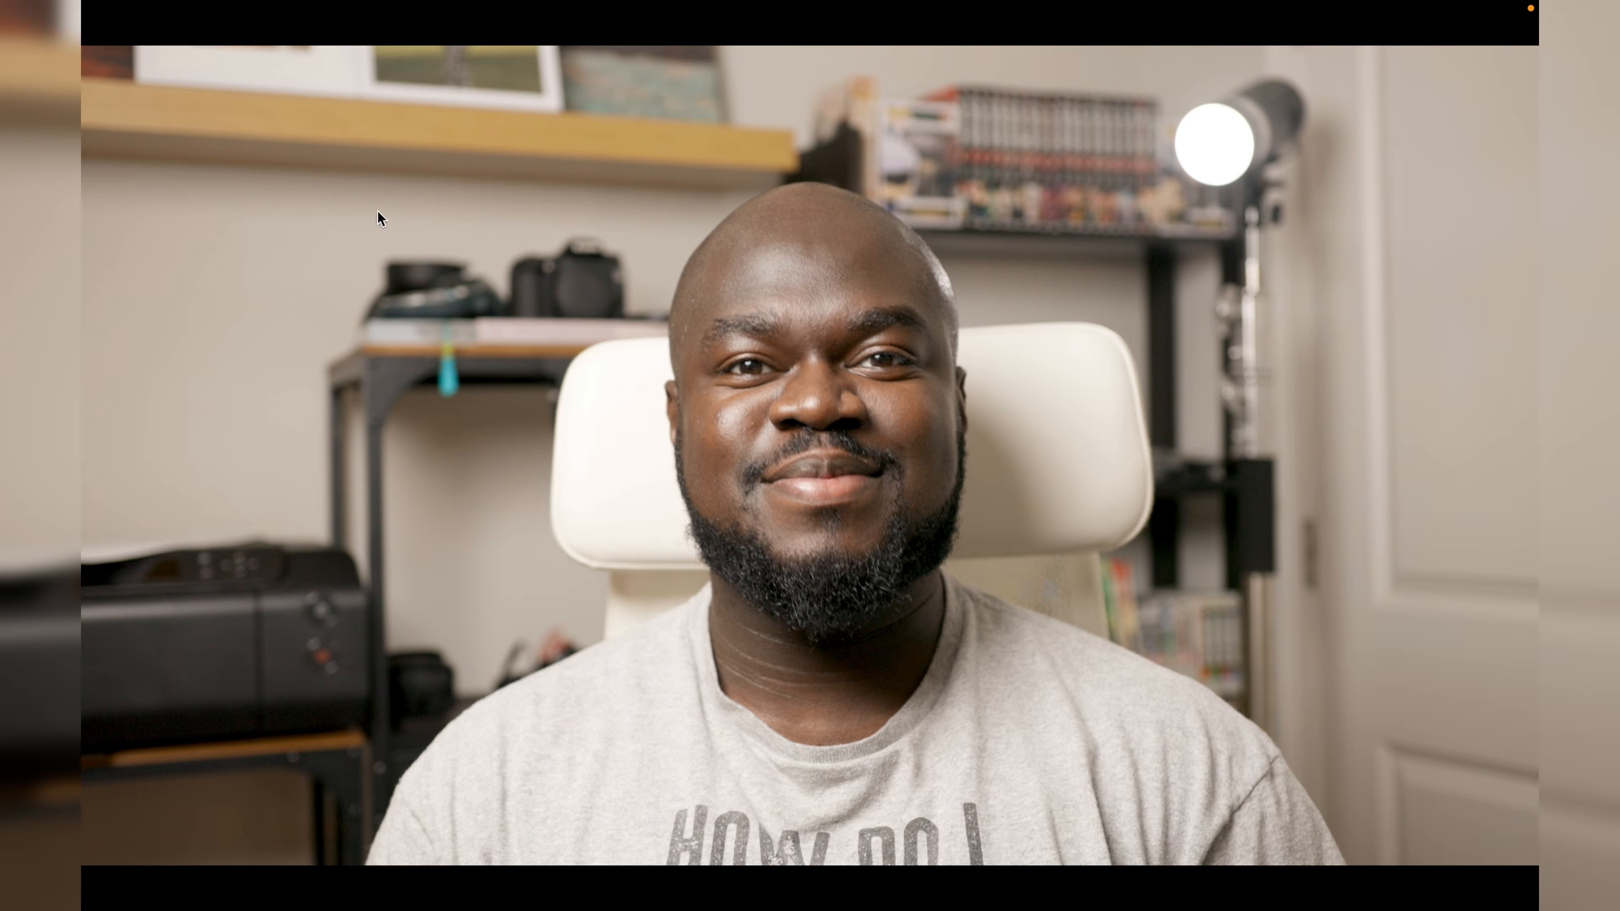
key(super+f)
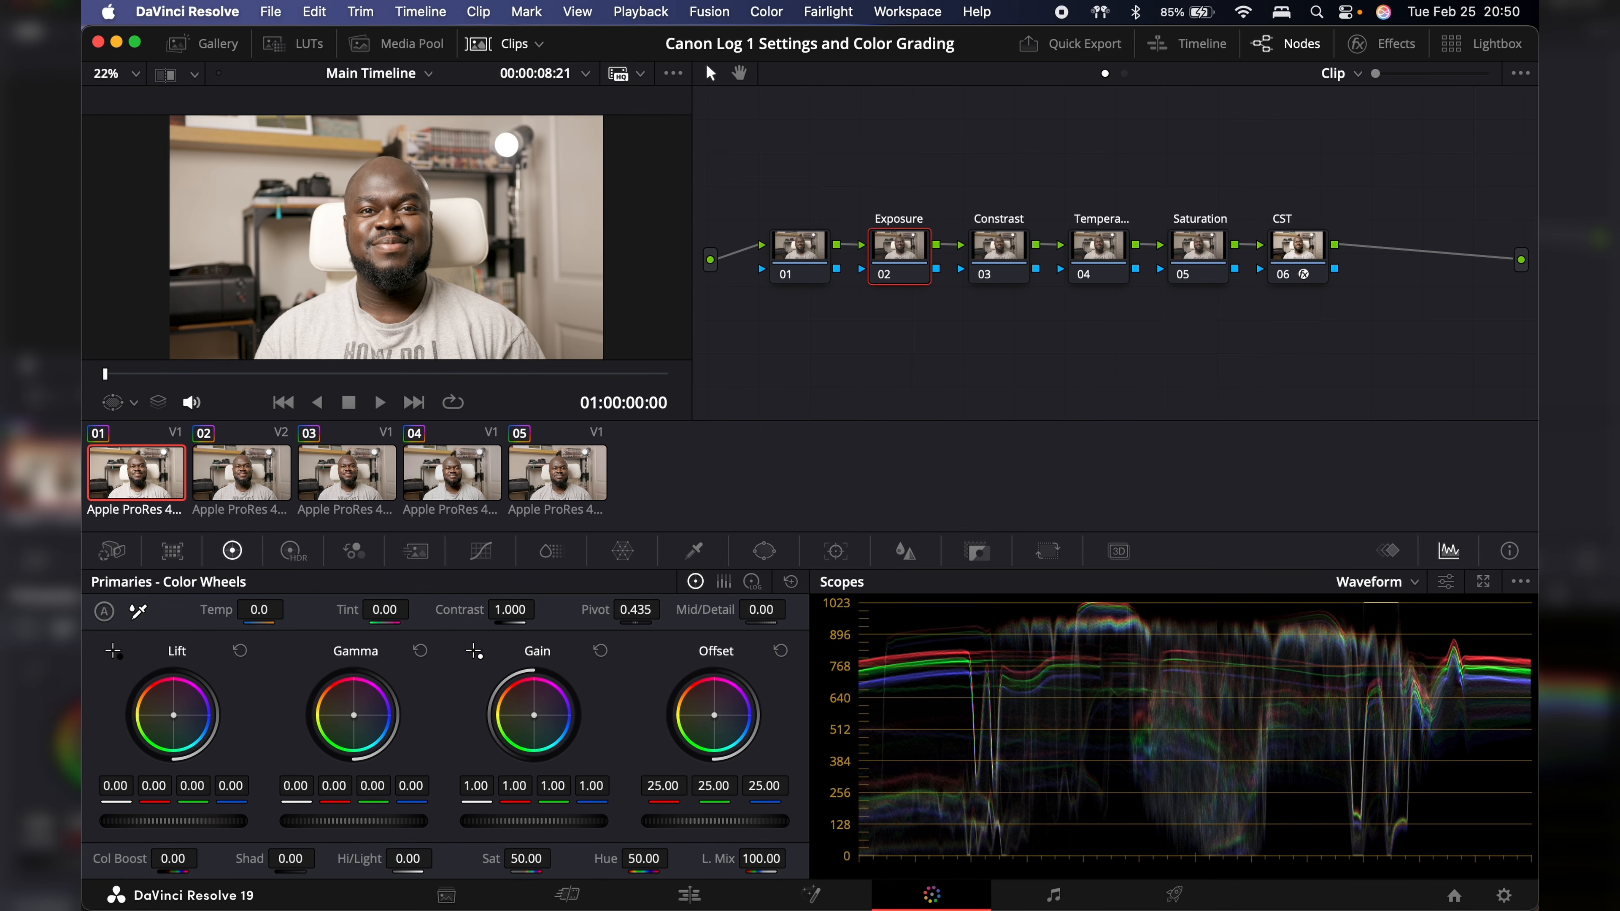
mouse_move(714, 821)
mouse_down()
mouse_move(764, 822)
mouse_move(724, 822)
mouse_up()
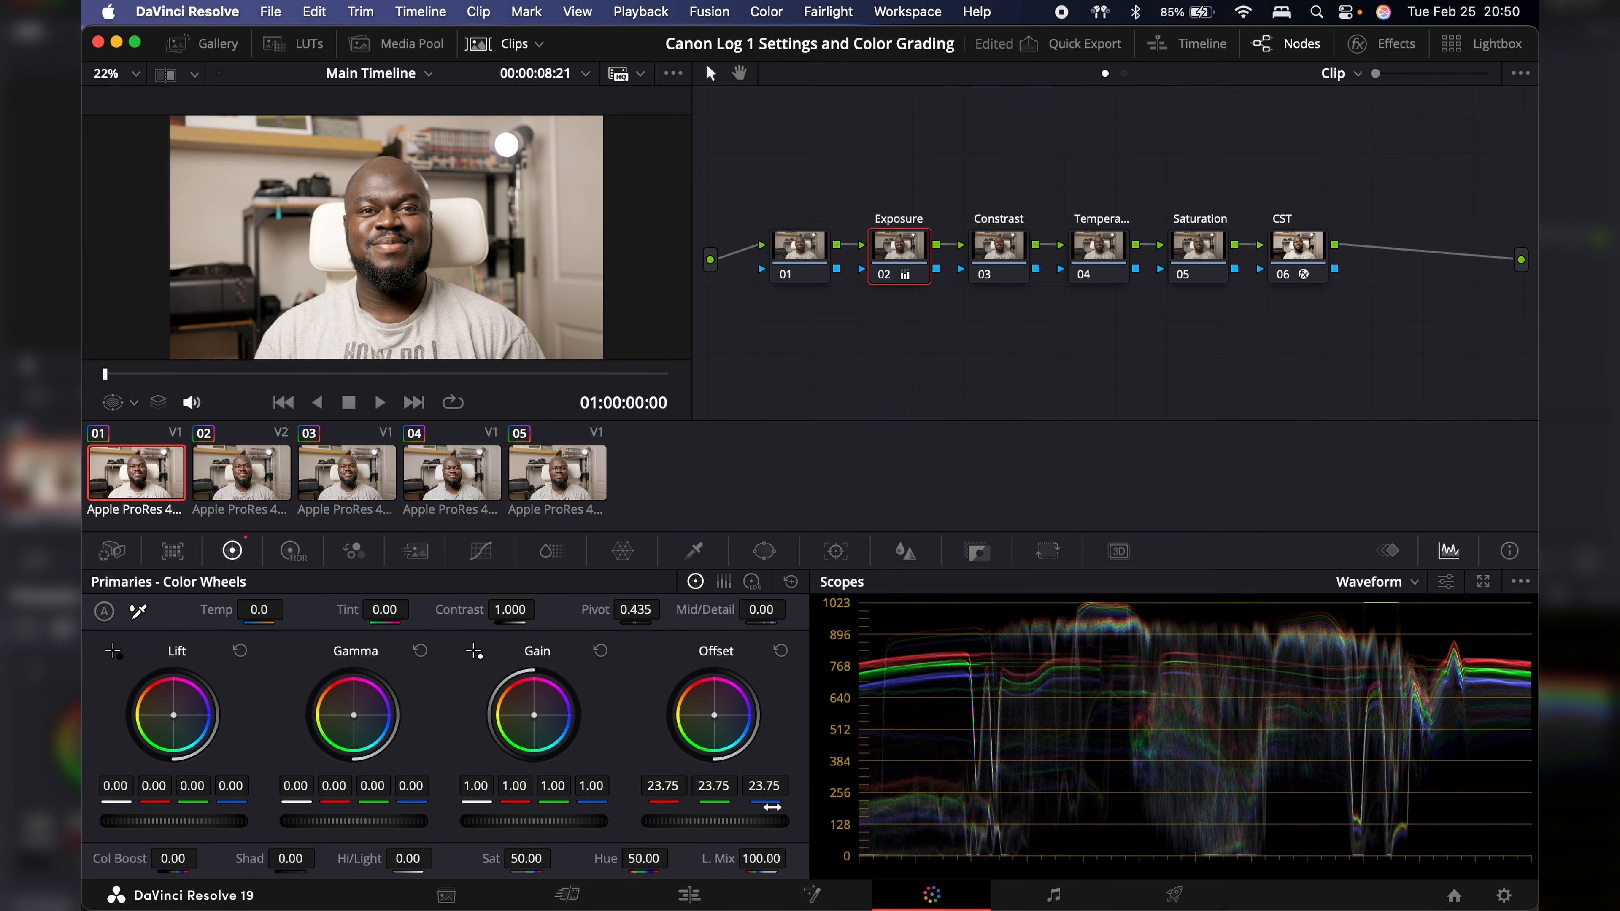
click(780, 650)
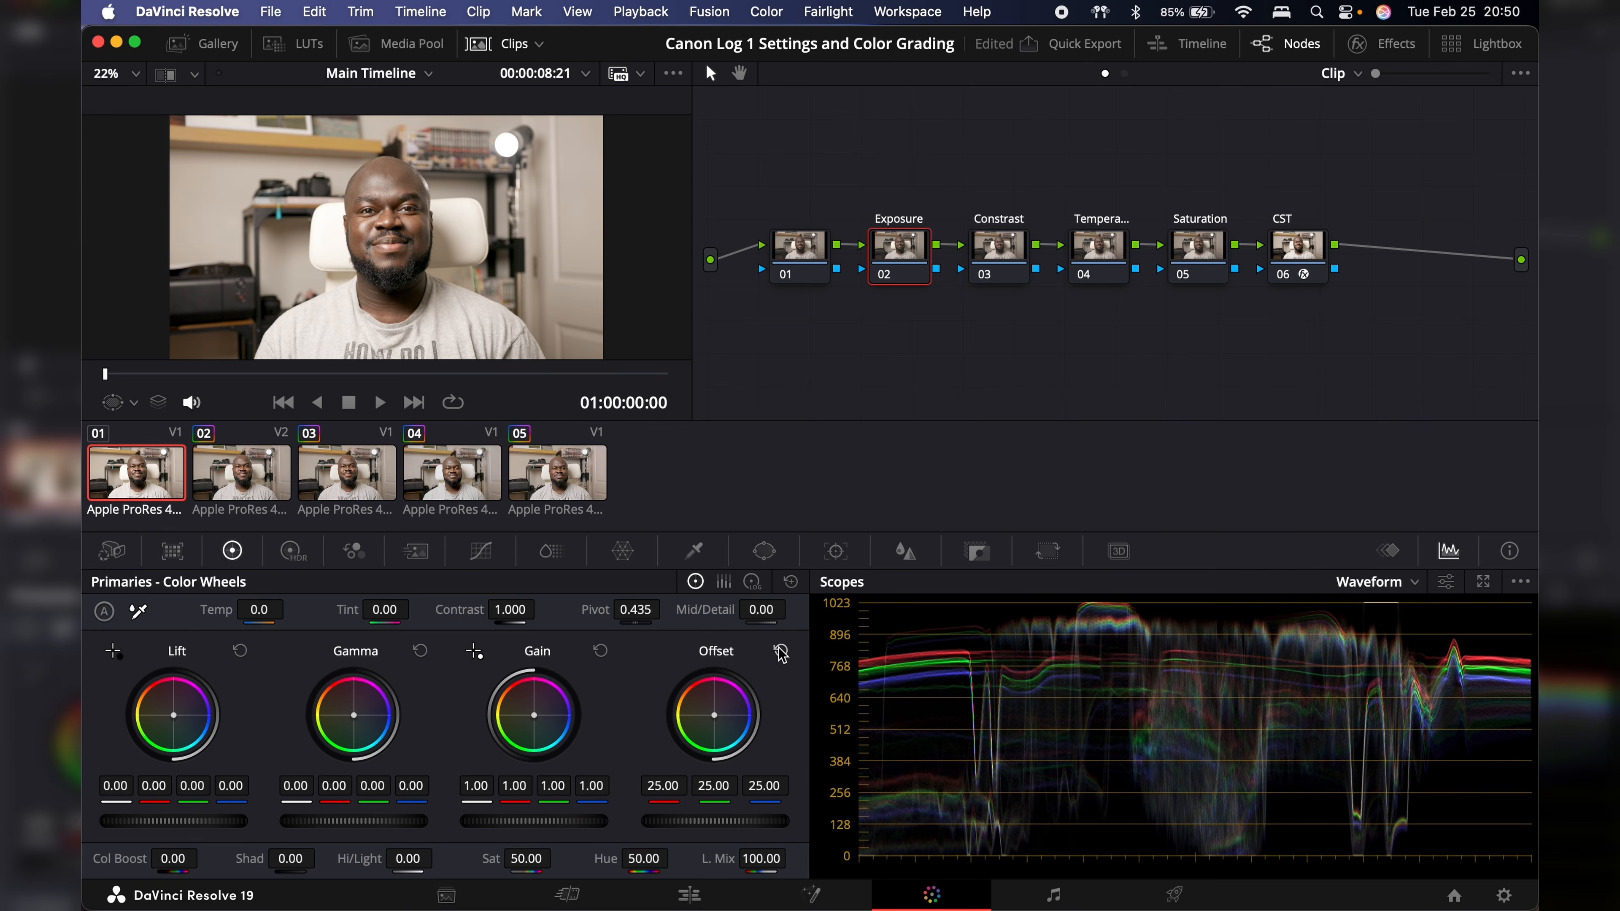
key(super+f)
Step: On the Constrast node, try a contrast of 0.780 and reset it, and set shadows to 6.00 and highlights to -29.50
click(1001, 249)
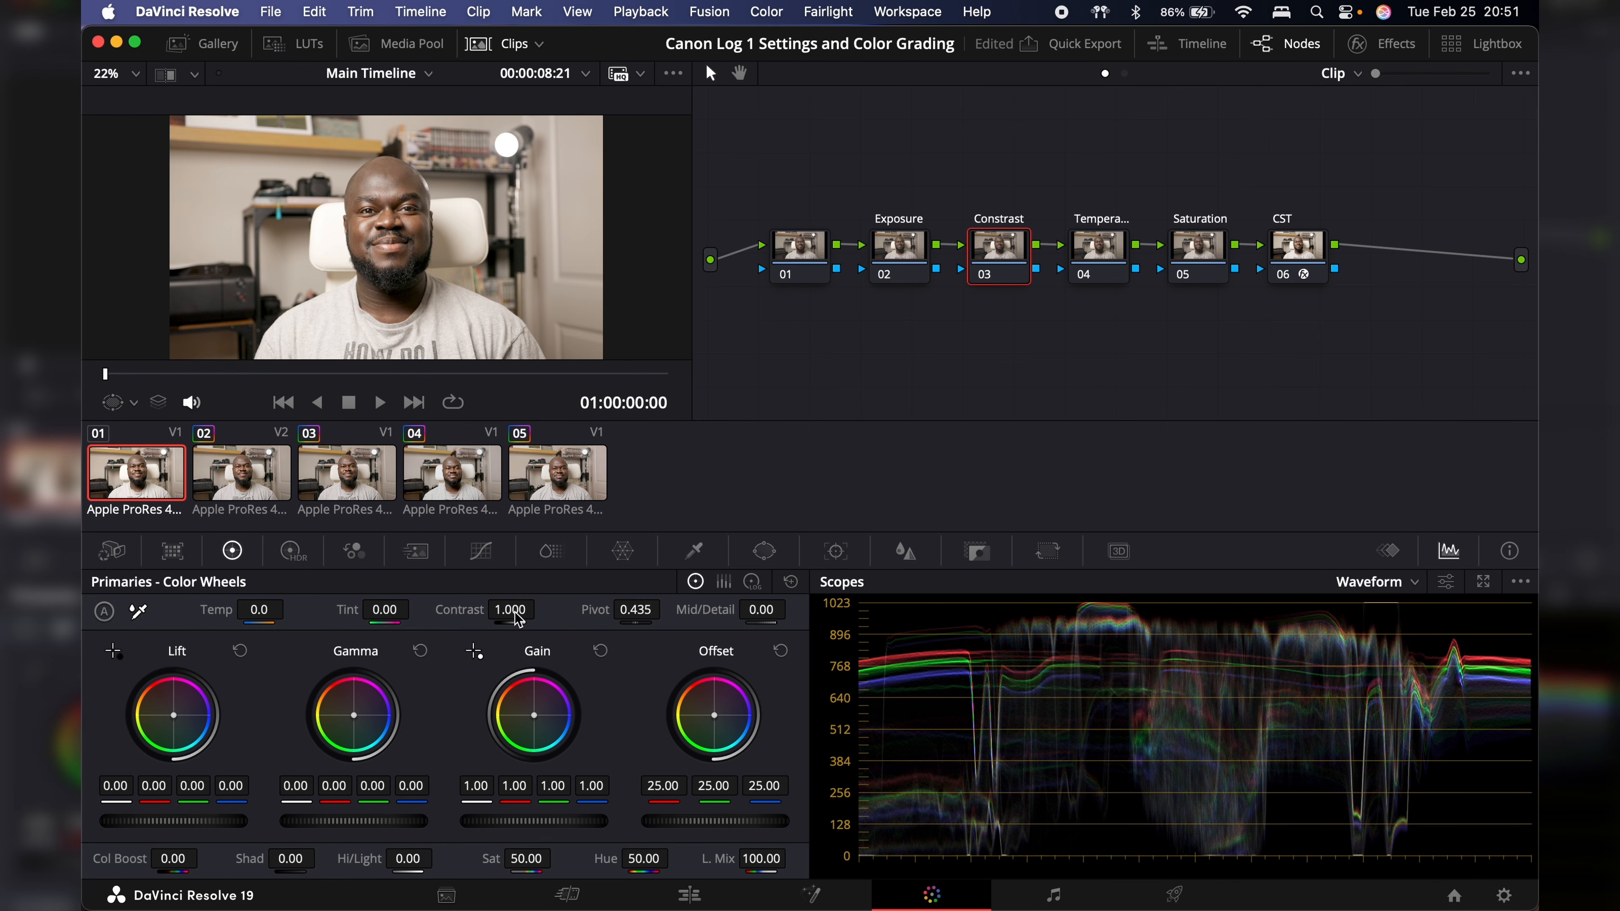
drag(518, 619, 541, 609)
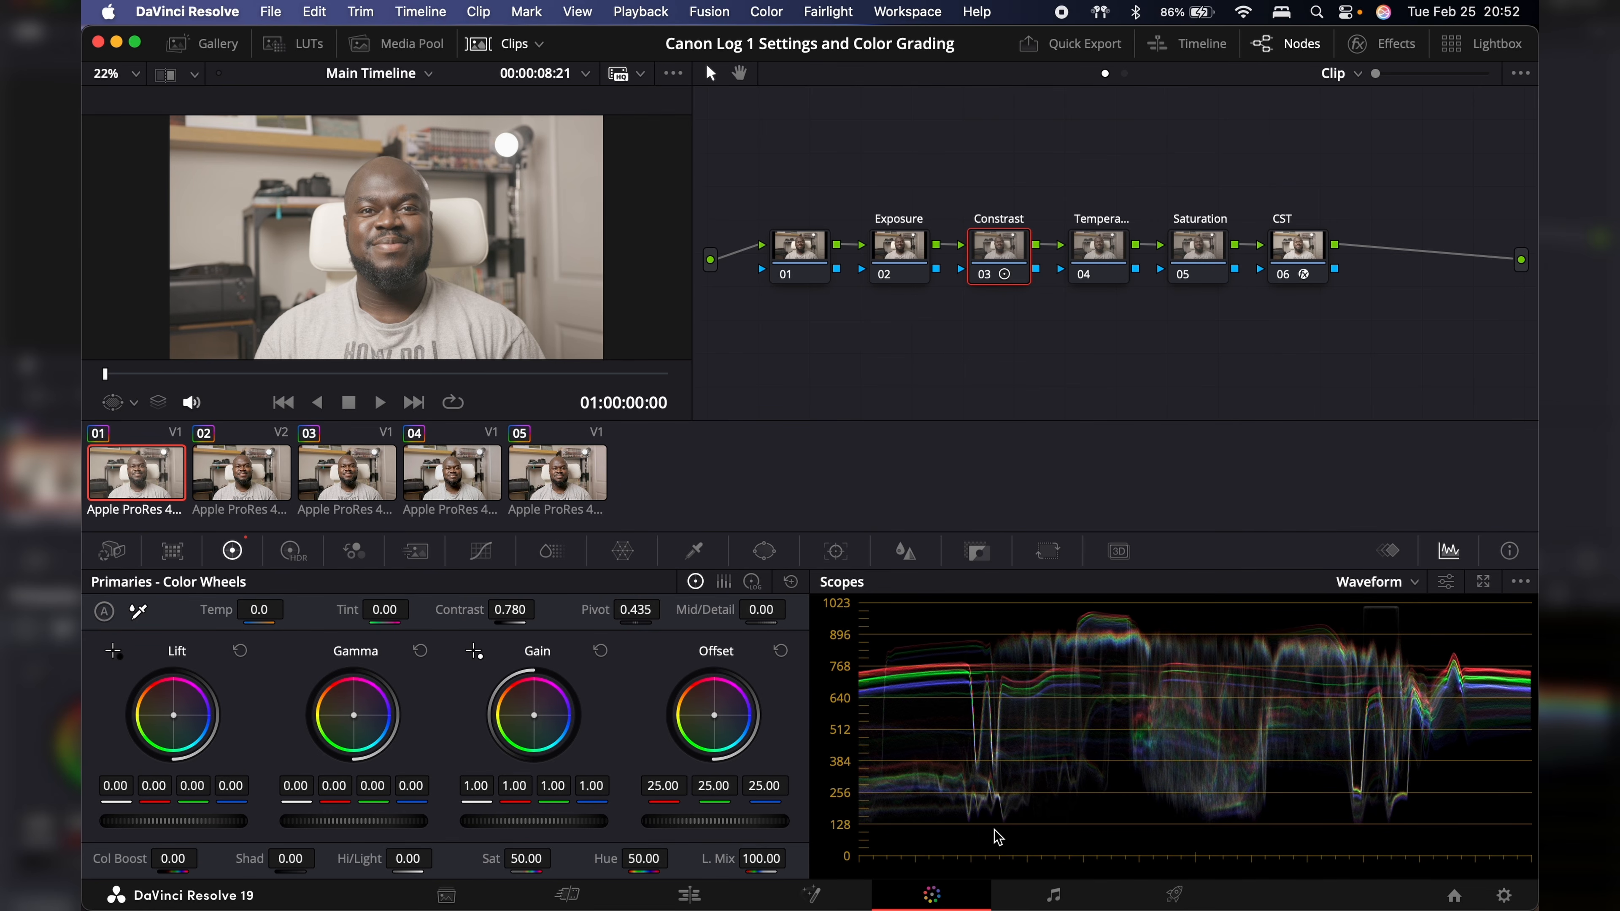
double_click(466, 612)
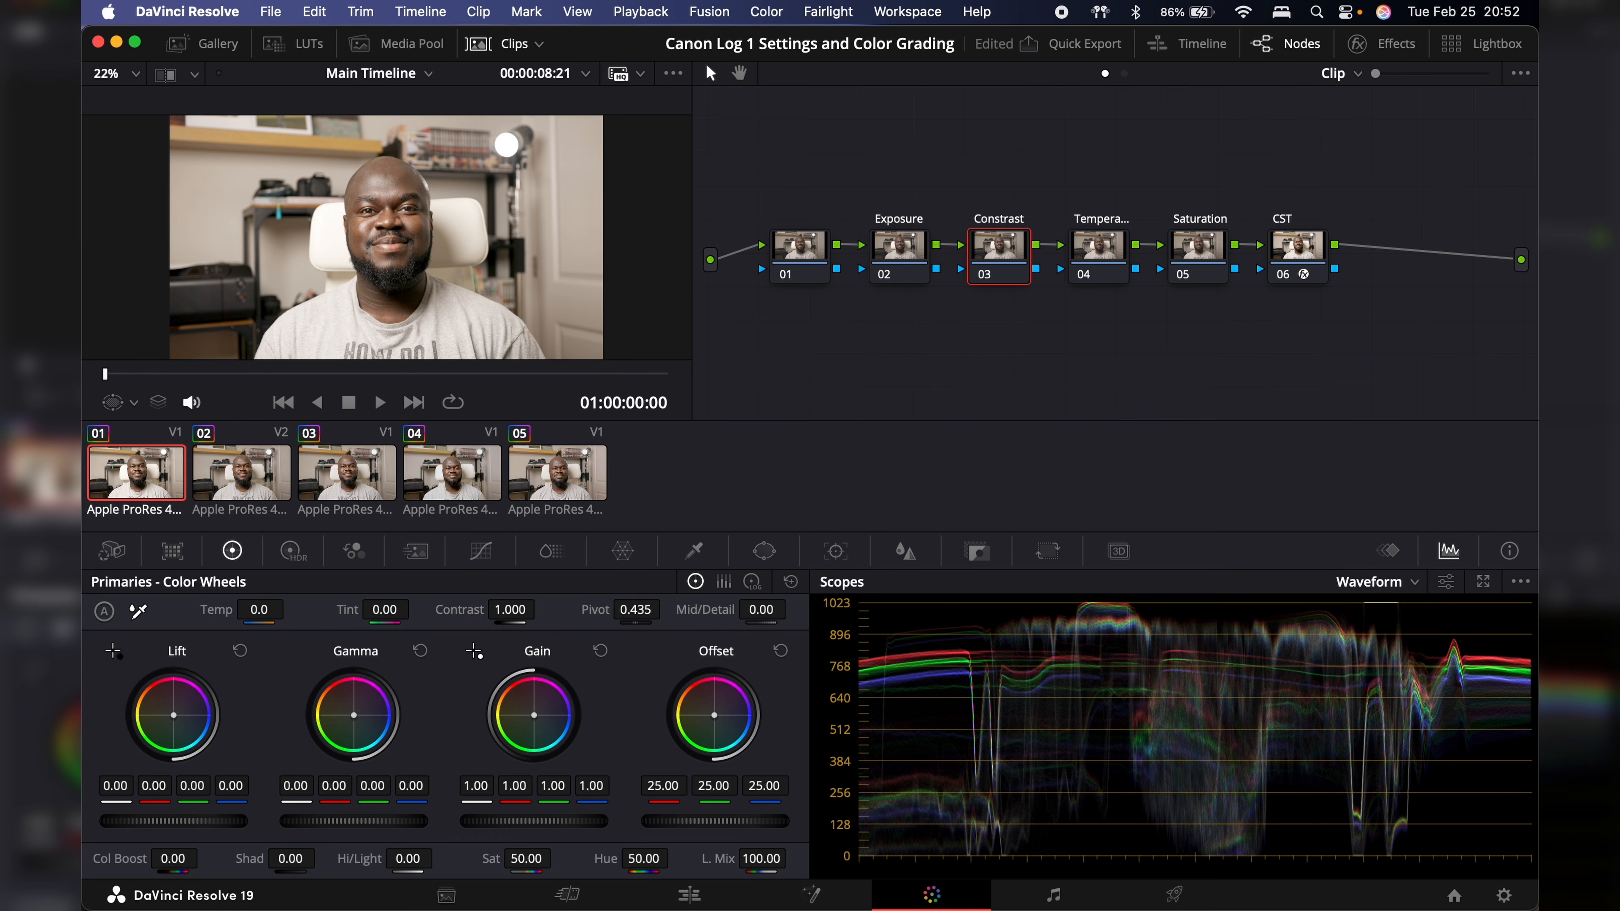
drag(321, 857, 287, 858)
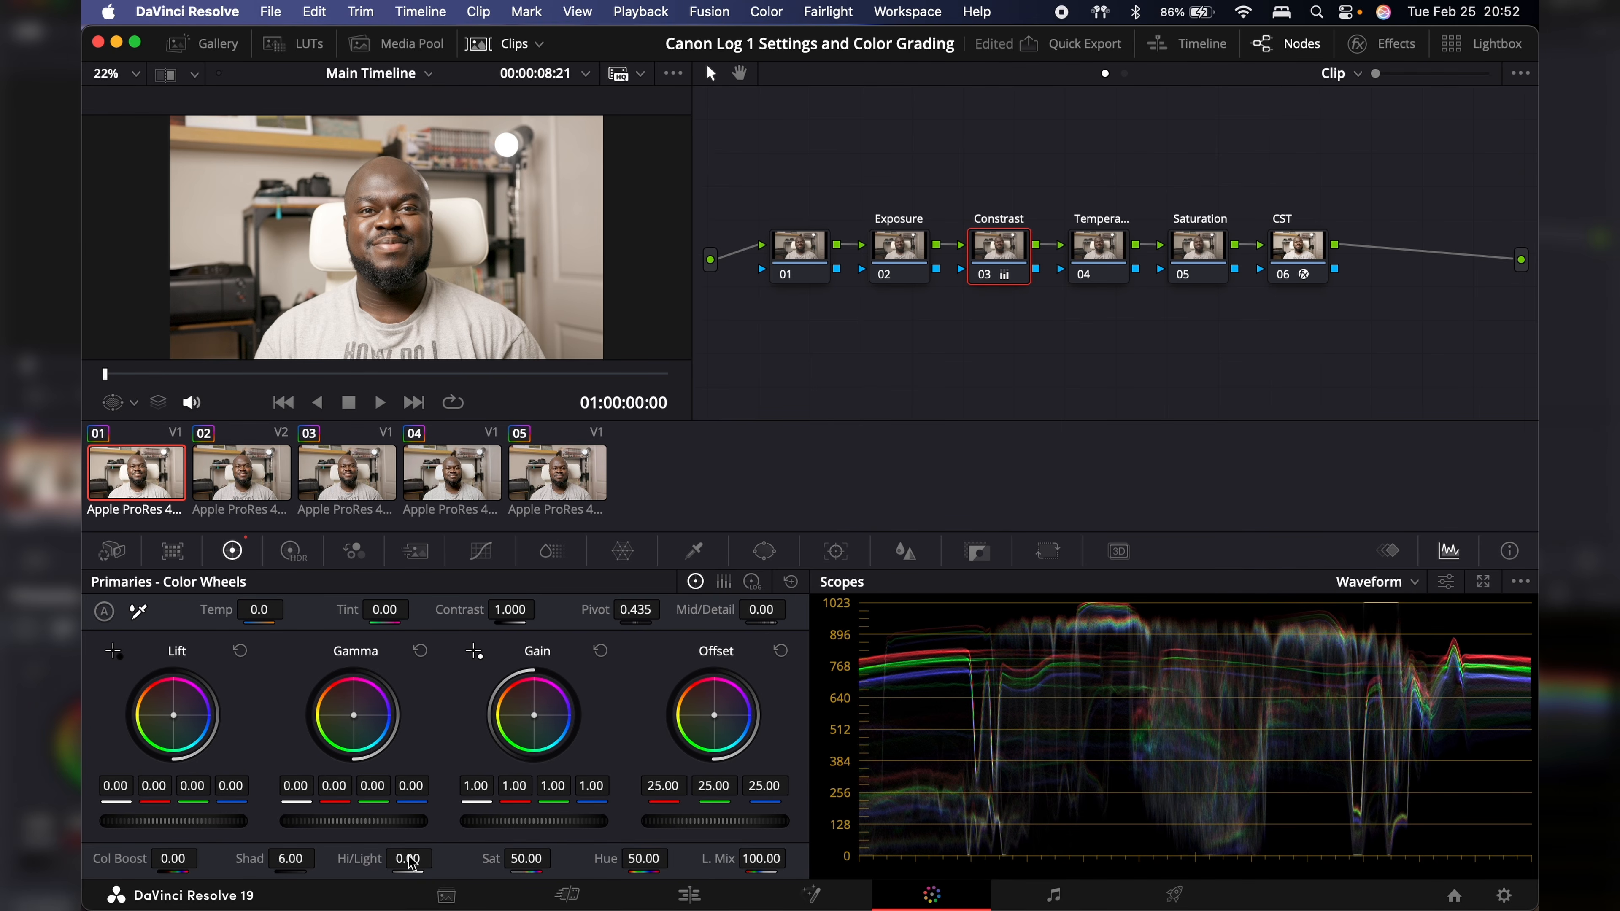
mouse_move(417, 862)
mouse_down()
mouse_move(382, 861)
mouse_move(417, 867)
mouse_up()
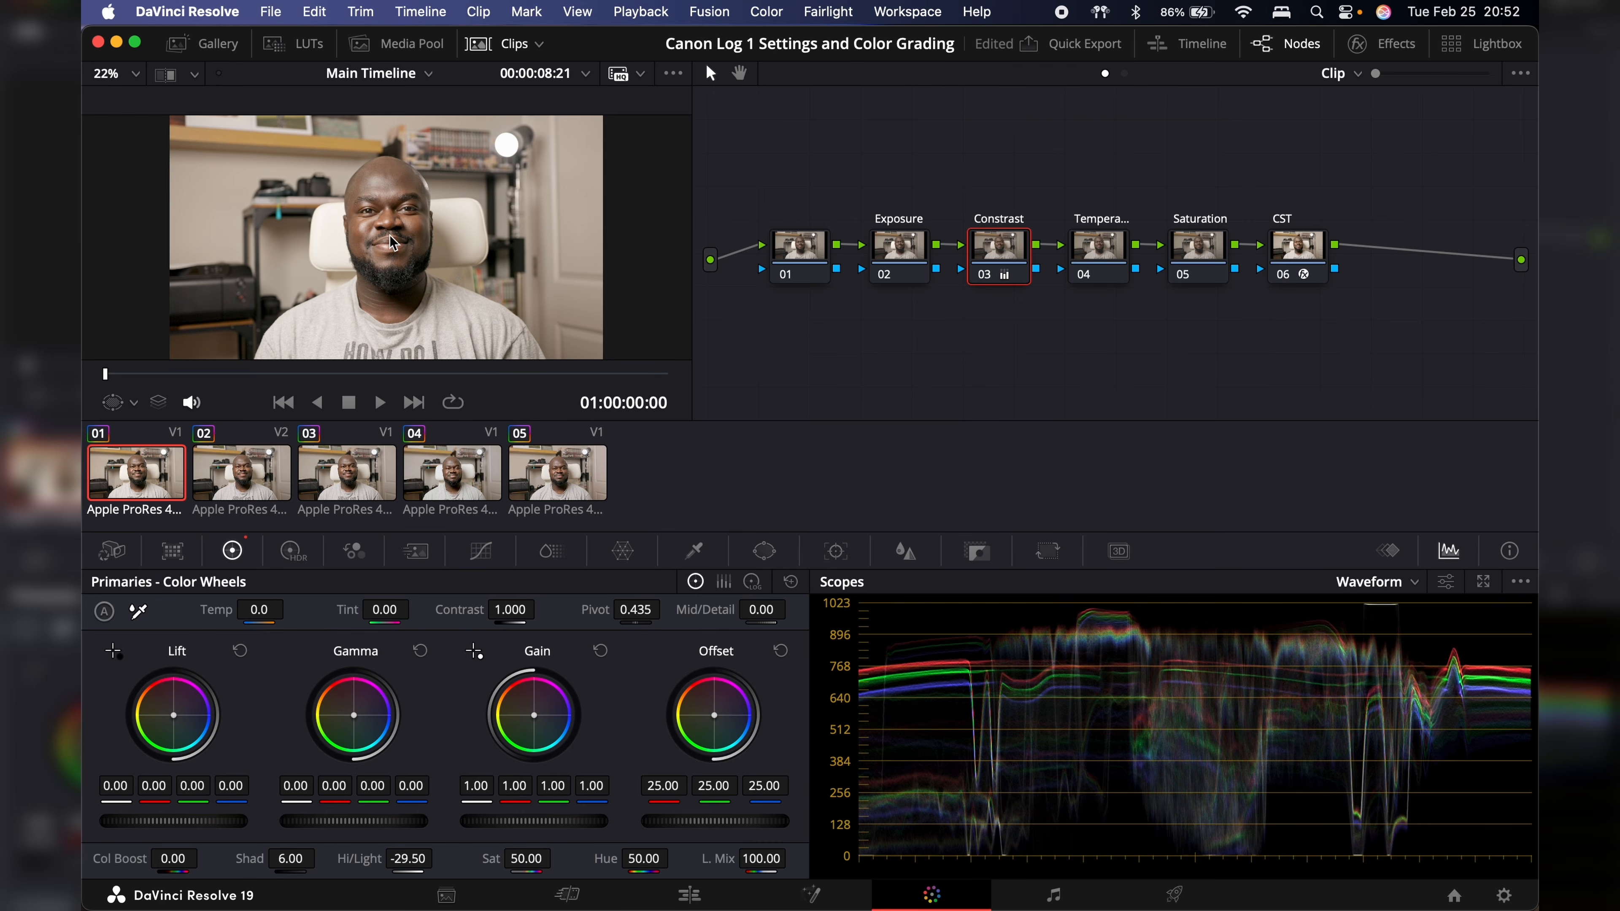
key(super+f)
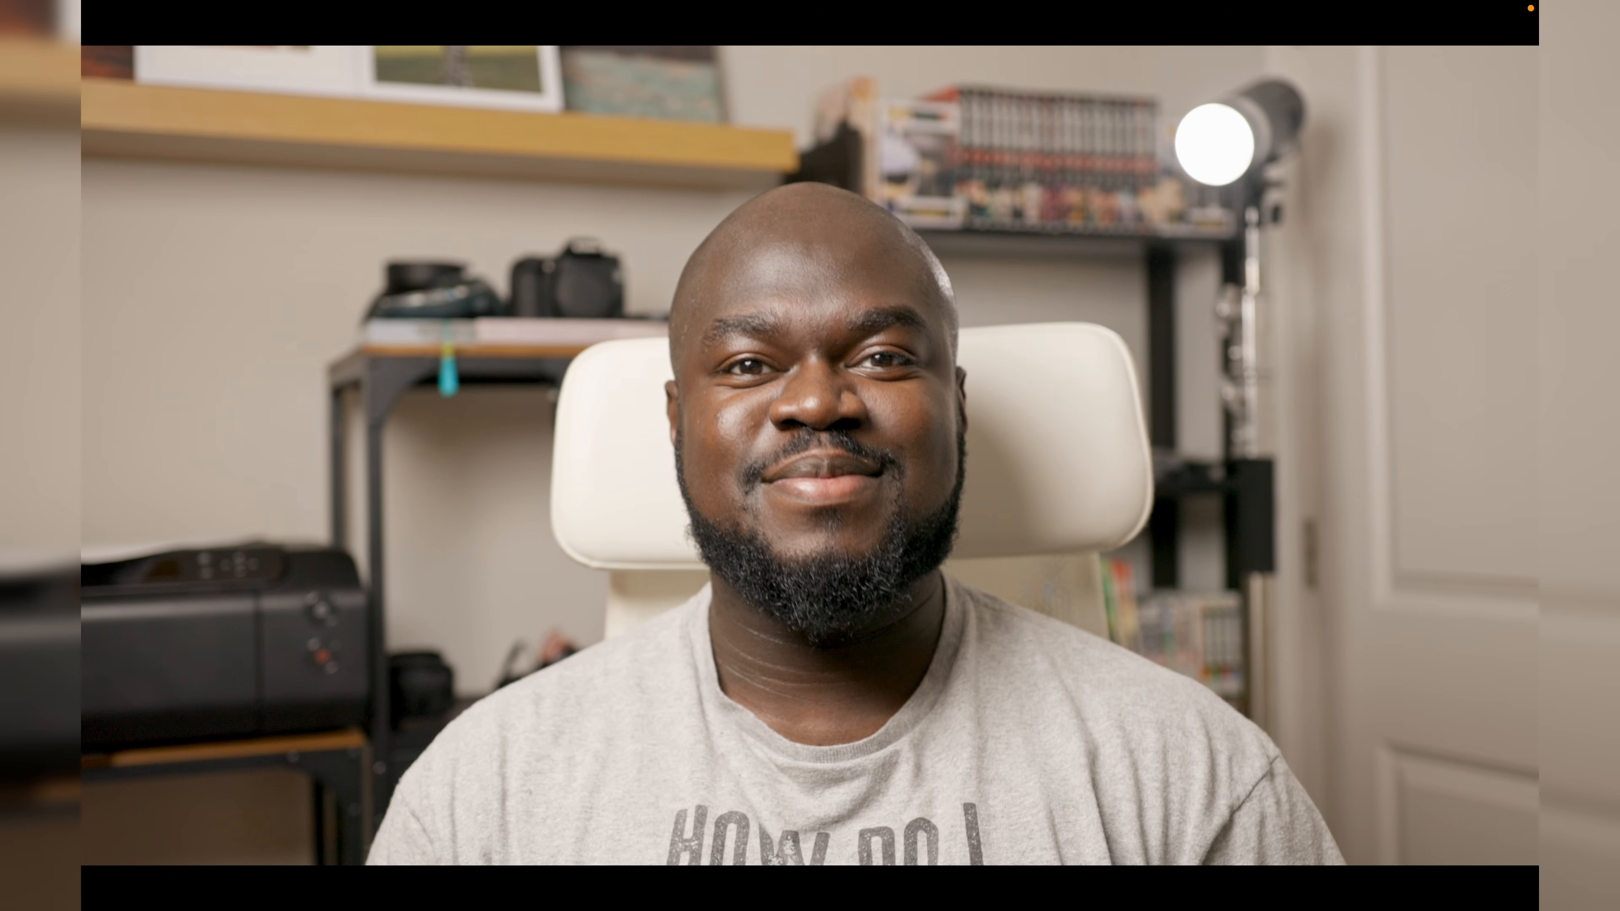
mouse_move(503, 166)
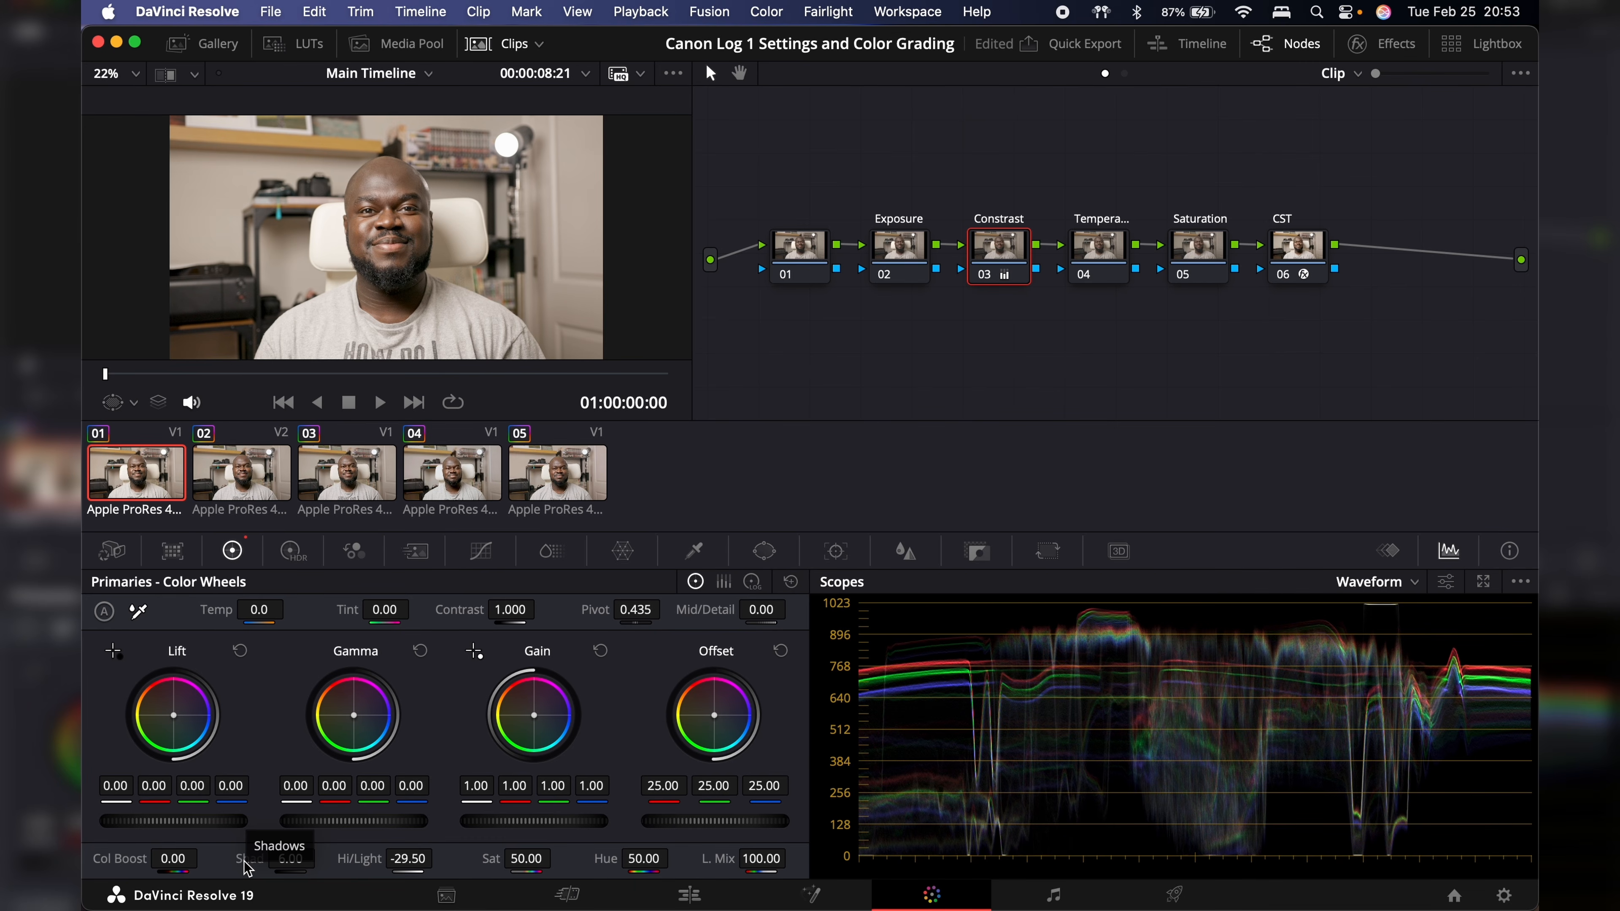
Step: On the Temperature node, try Temp values of -210 and 230, reset them, and set Temp to -170
click(1094, 254)
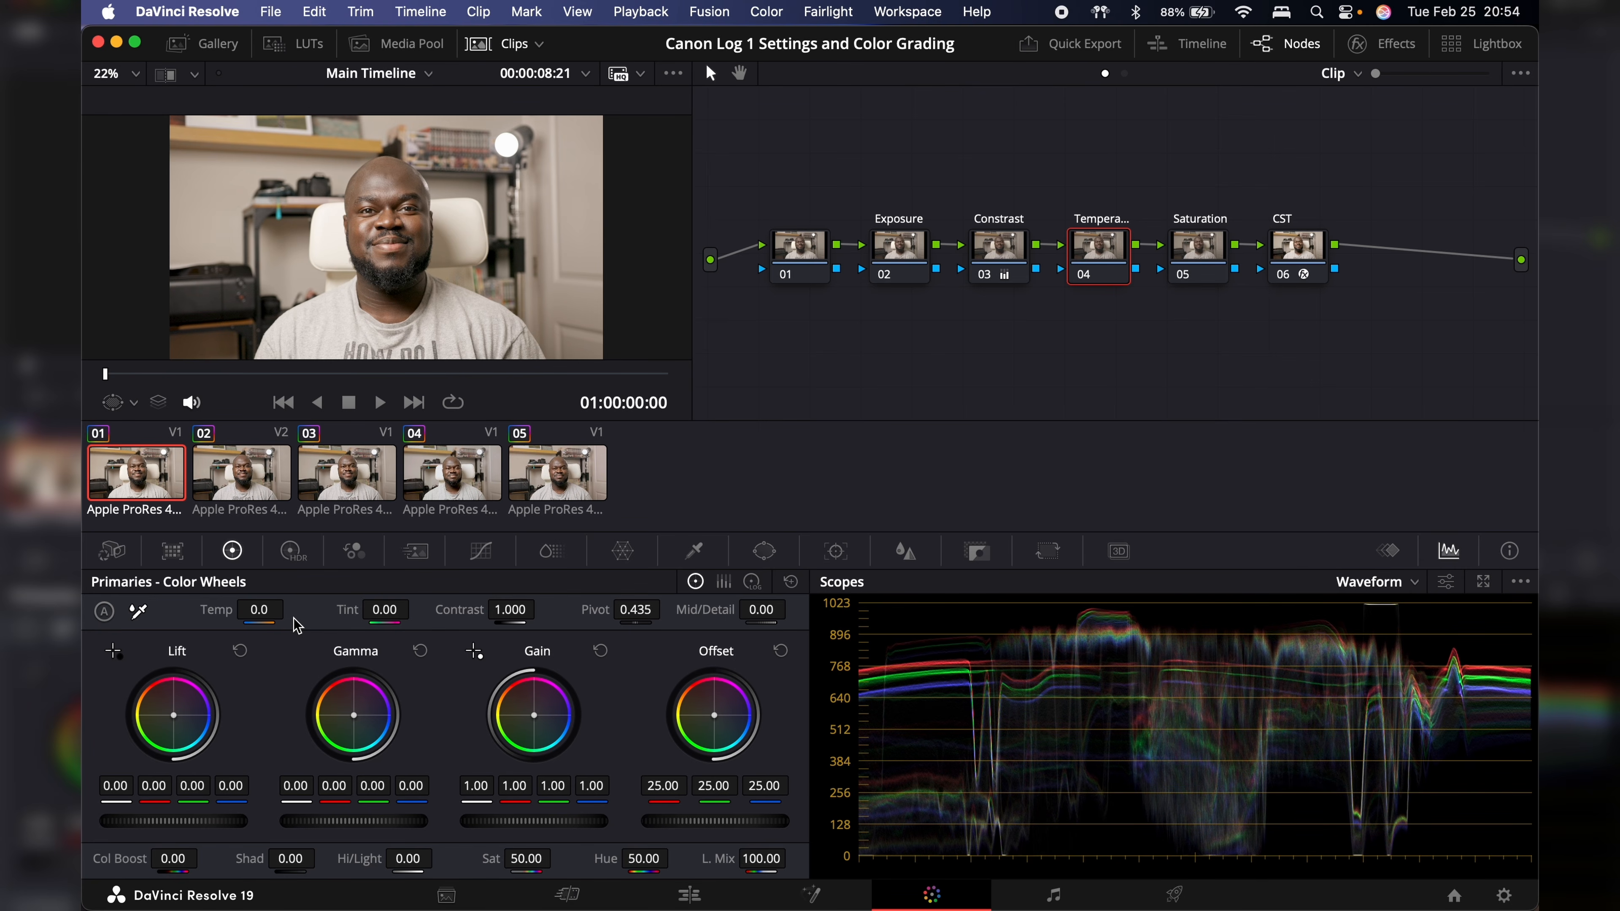
double_click(261, 612)
text(-200)
key(Return)
drag(266, 613, 264, 613)
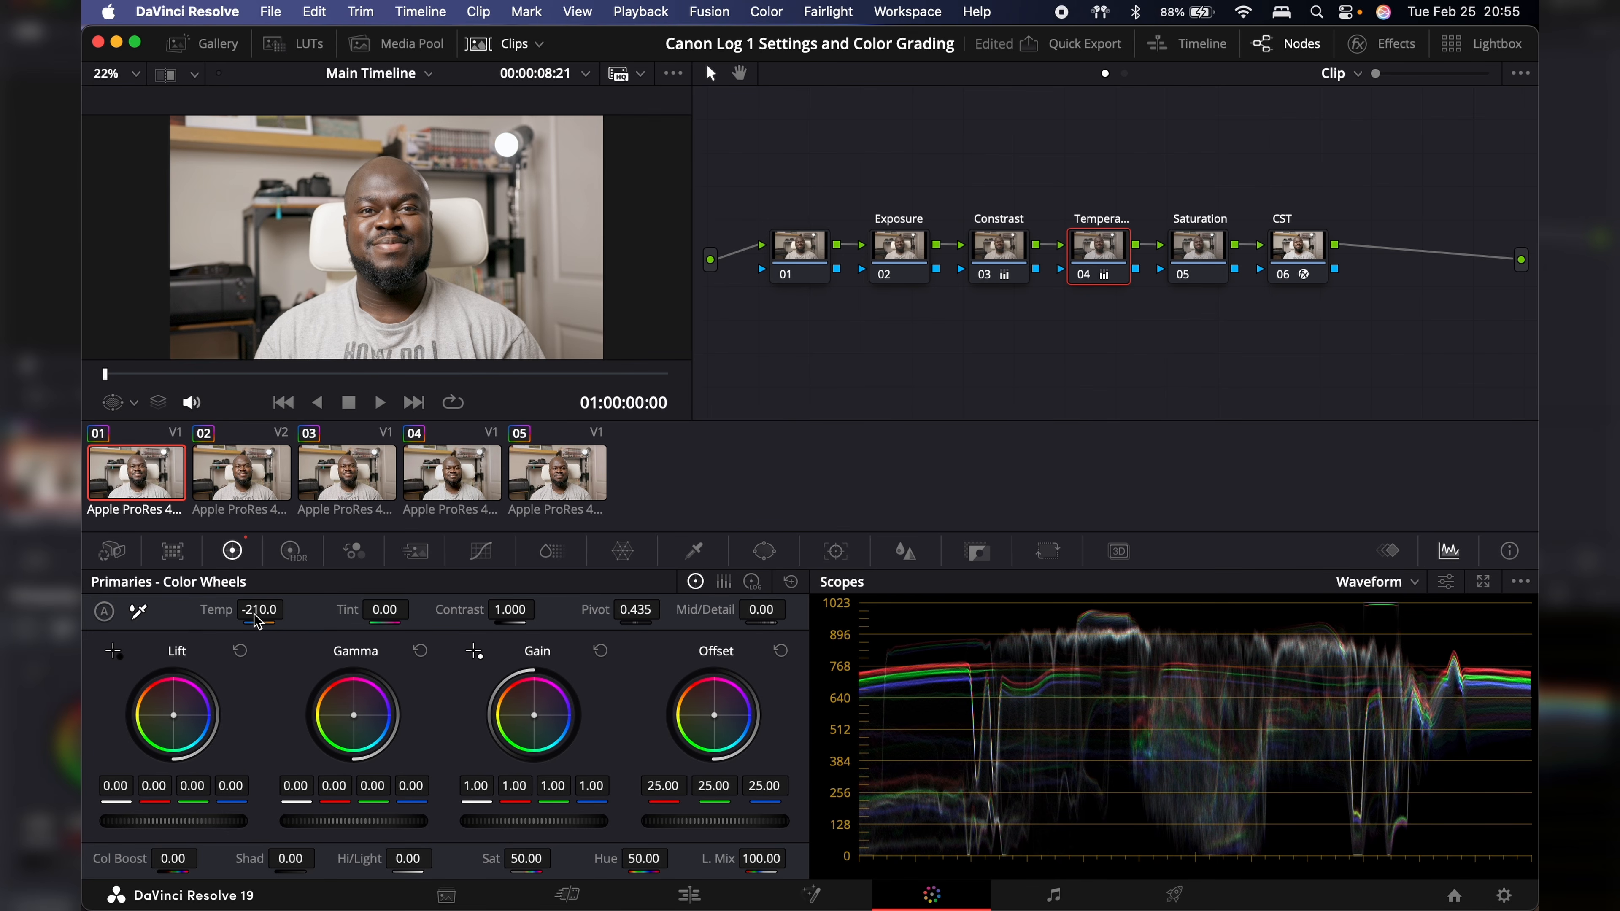
mouse_move(257, 610)
mouse_down()
mouse_move(292, 607)
mouse_move(275, 609)
mouse_up()
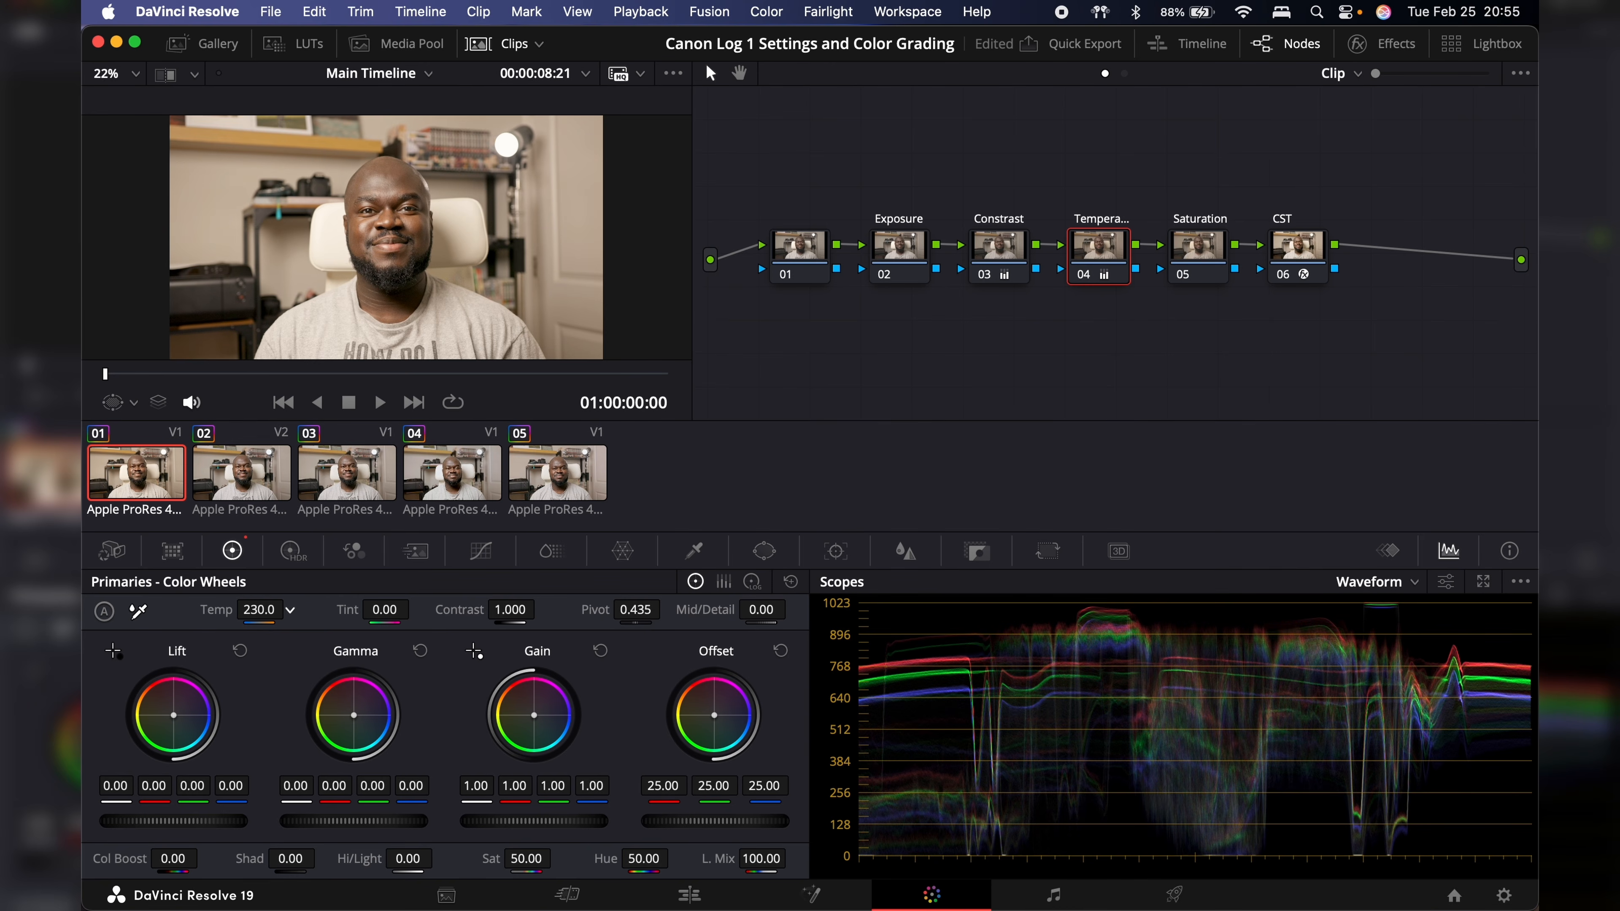
double_click(220, 611)
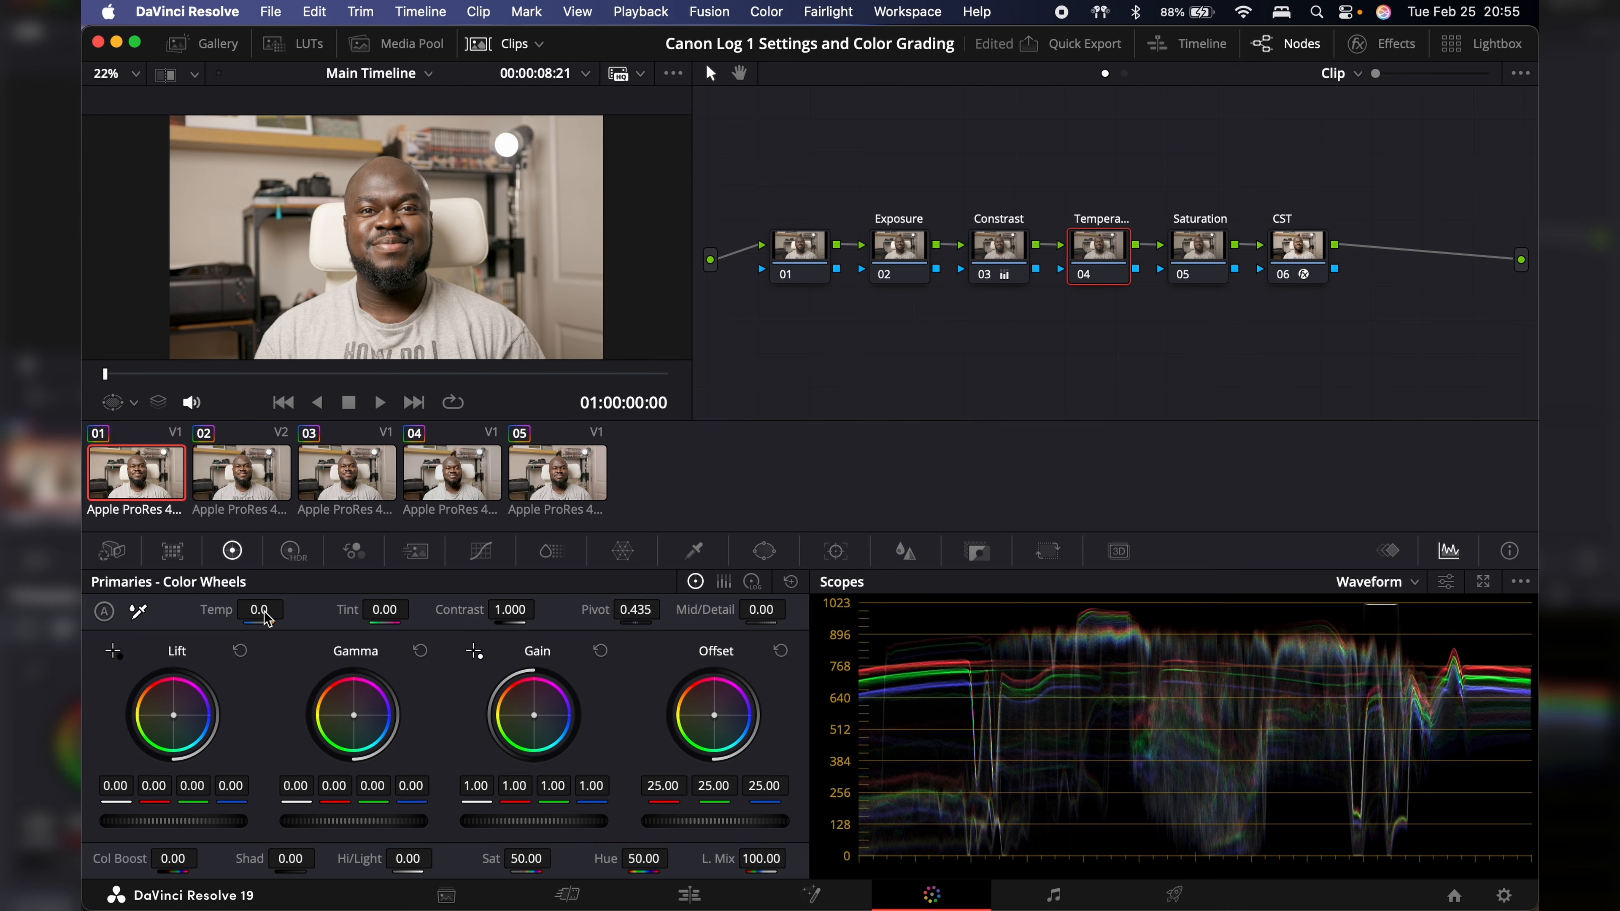
drag(265, 612, 247, 612)
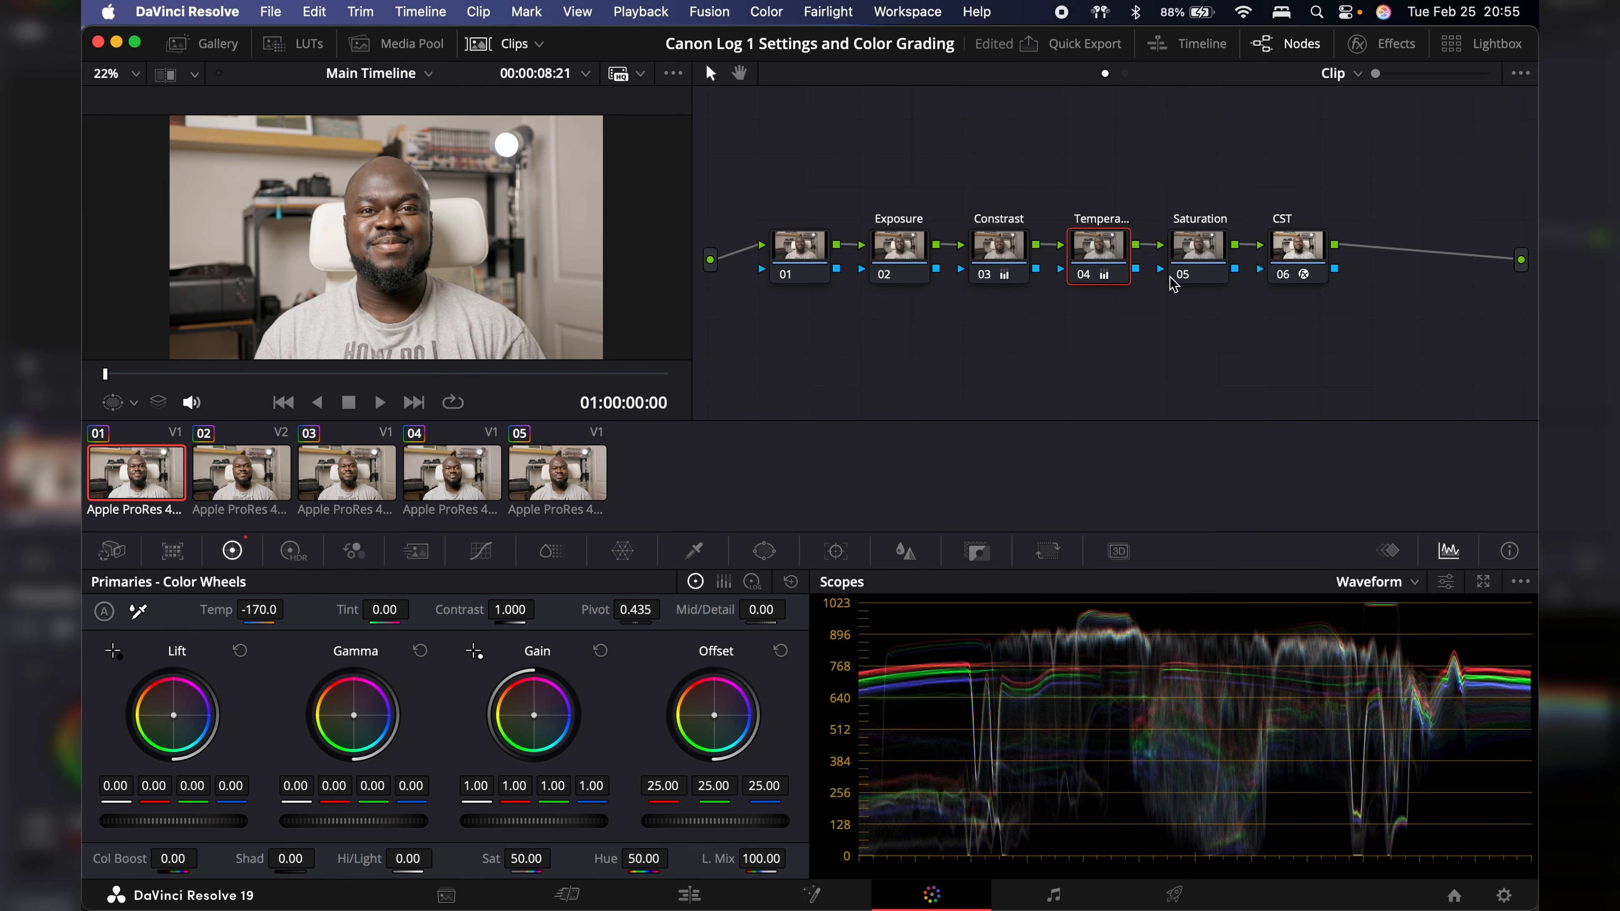
Step: On the Saturation node, try a saturation of 40.60, reset it, set saturation to 57.00, and check the image full screen
click(1200, 265)
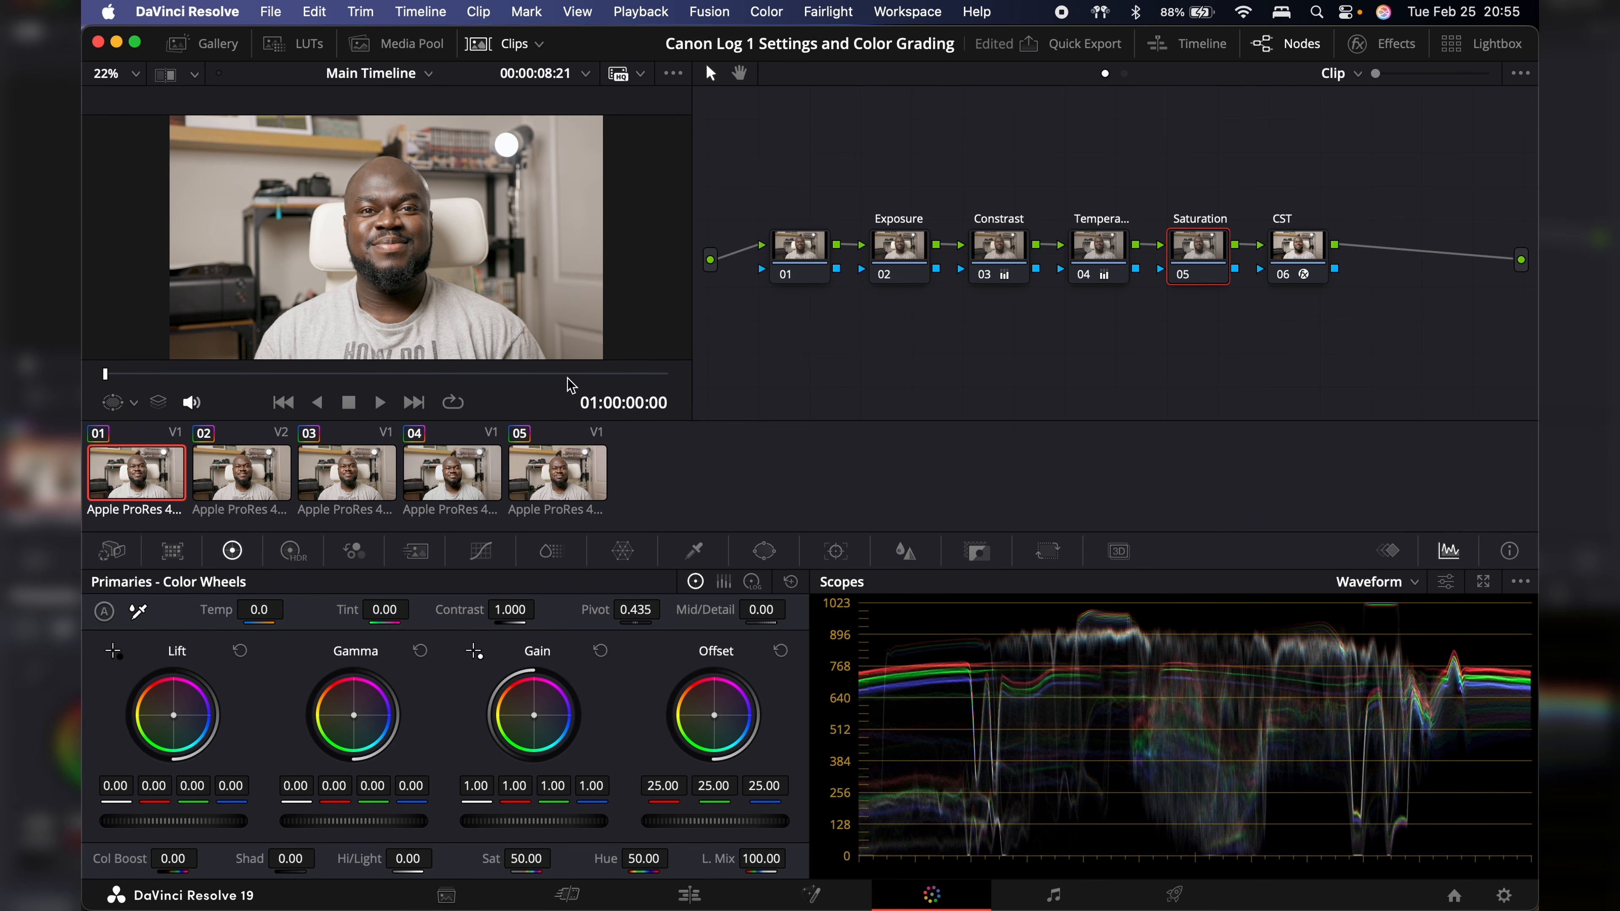
key(super+f)
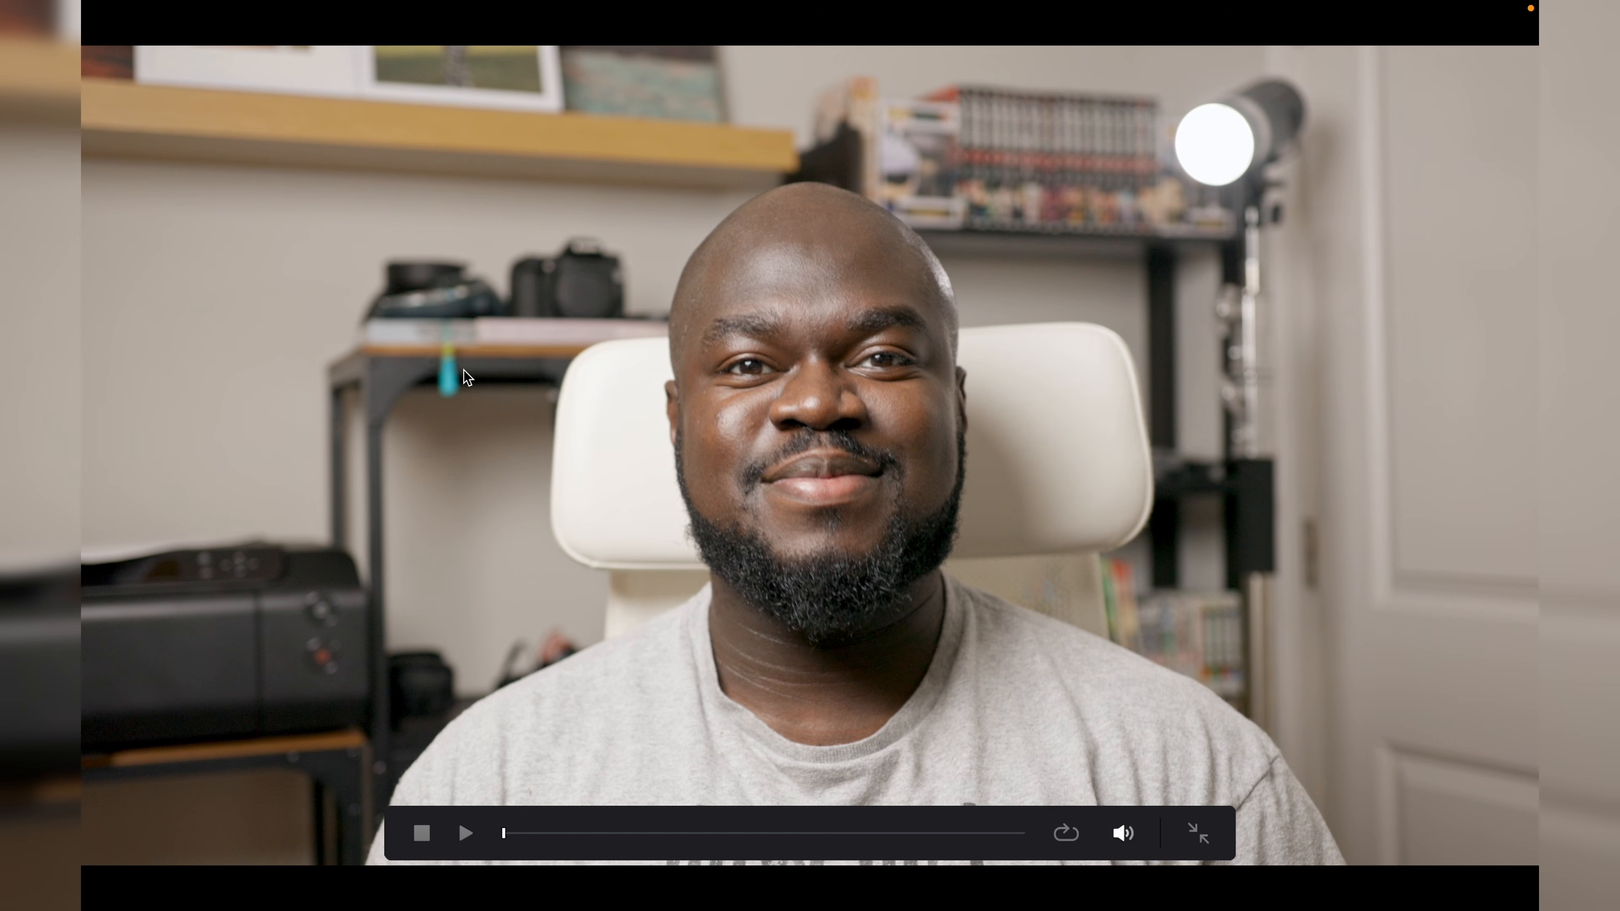
key(super+f)
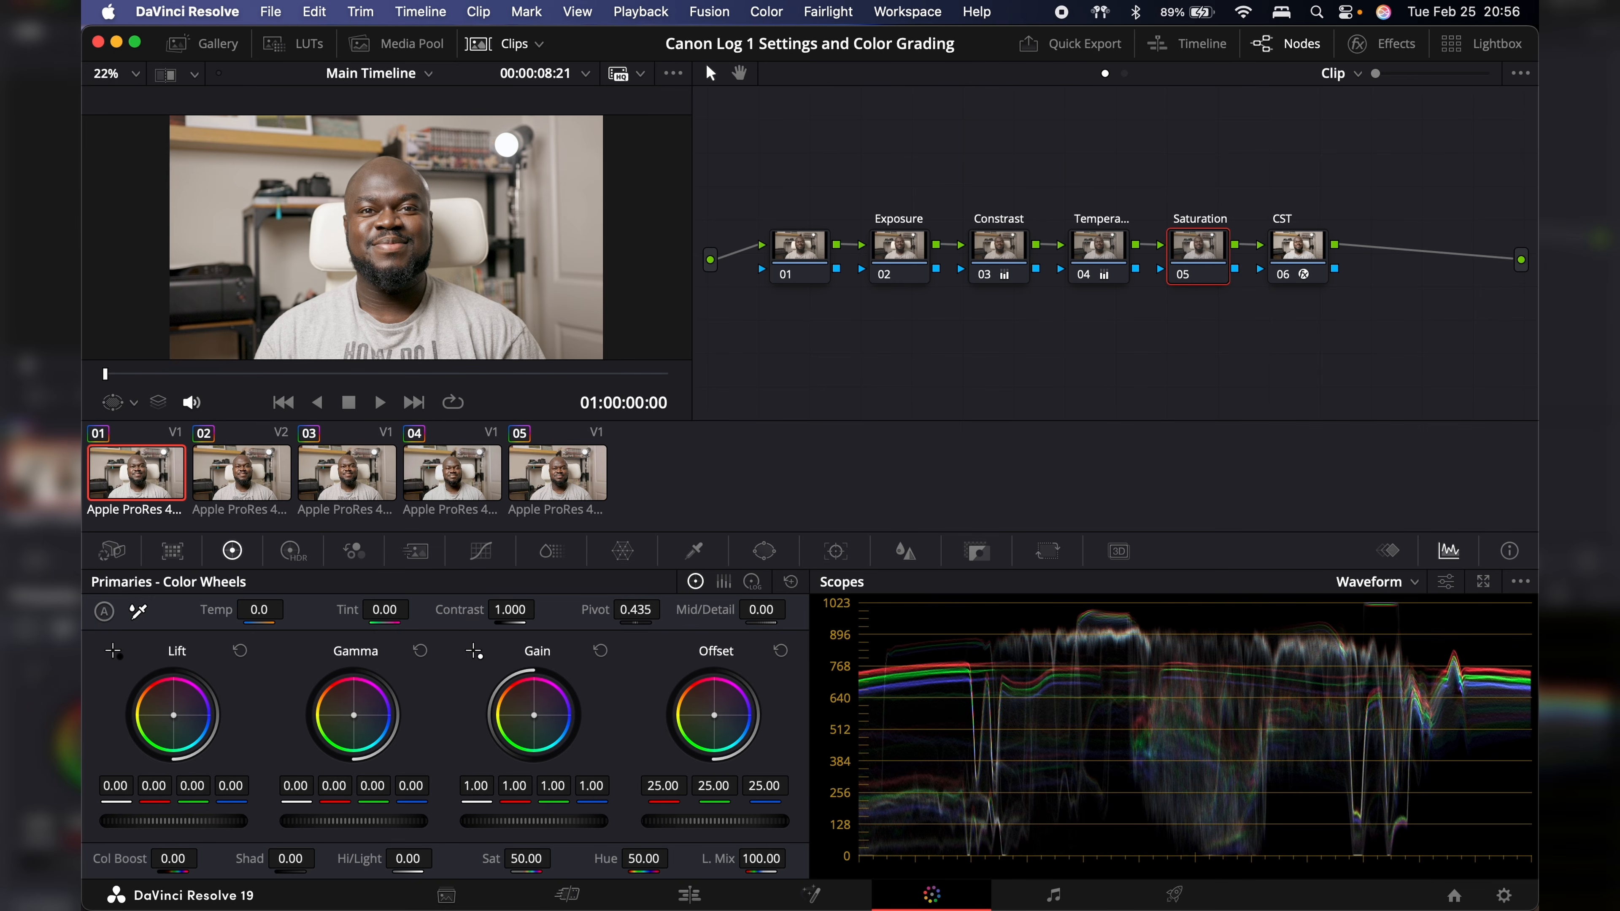
drag(526, 858, 494, 858)
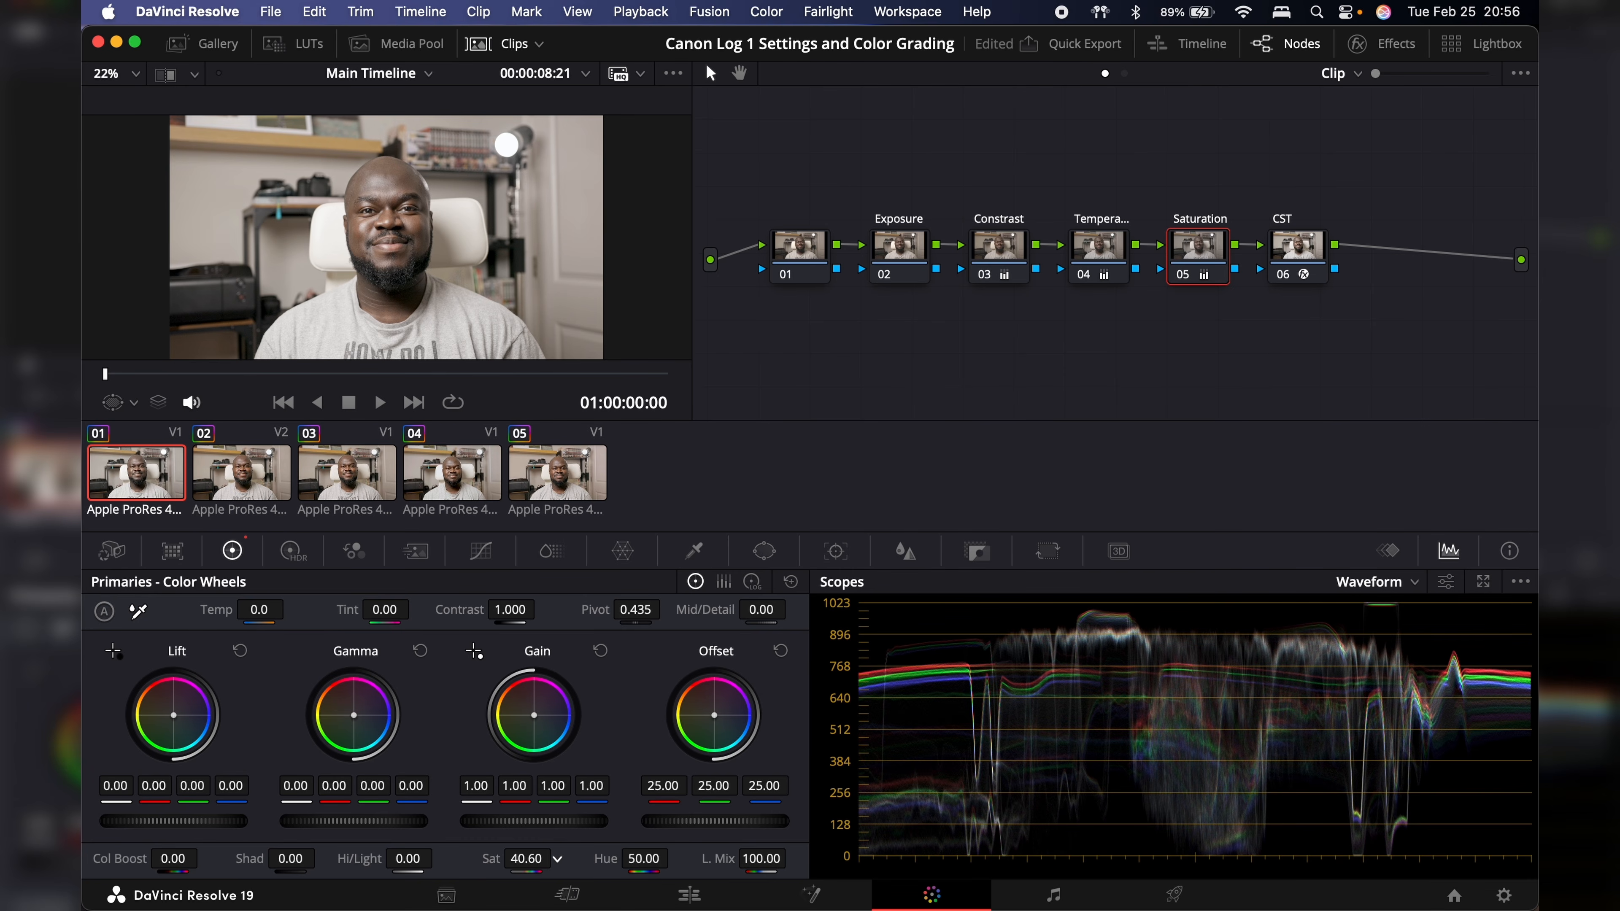
double_click(494, 858)
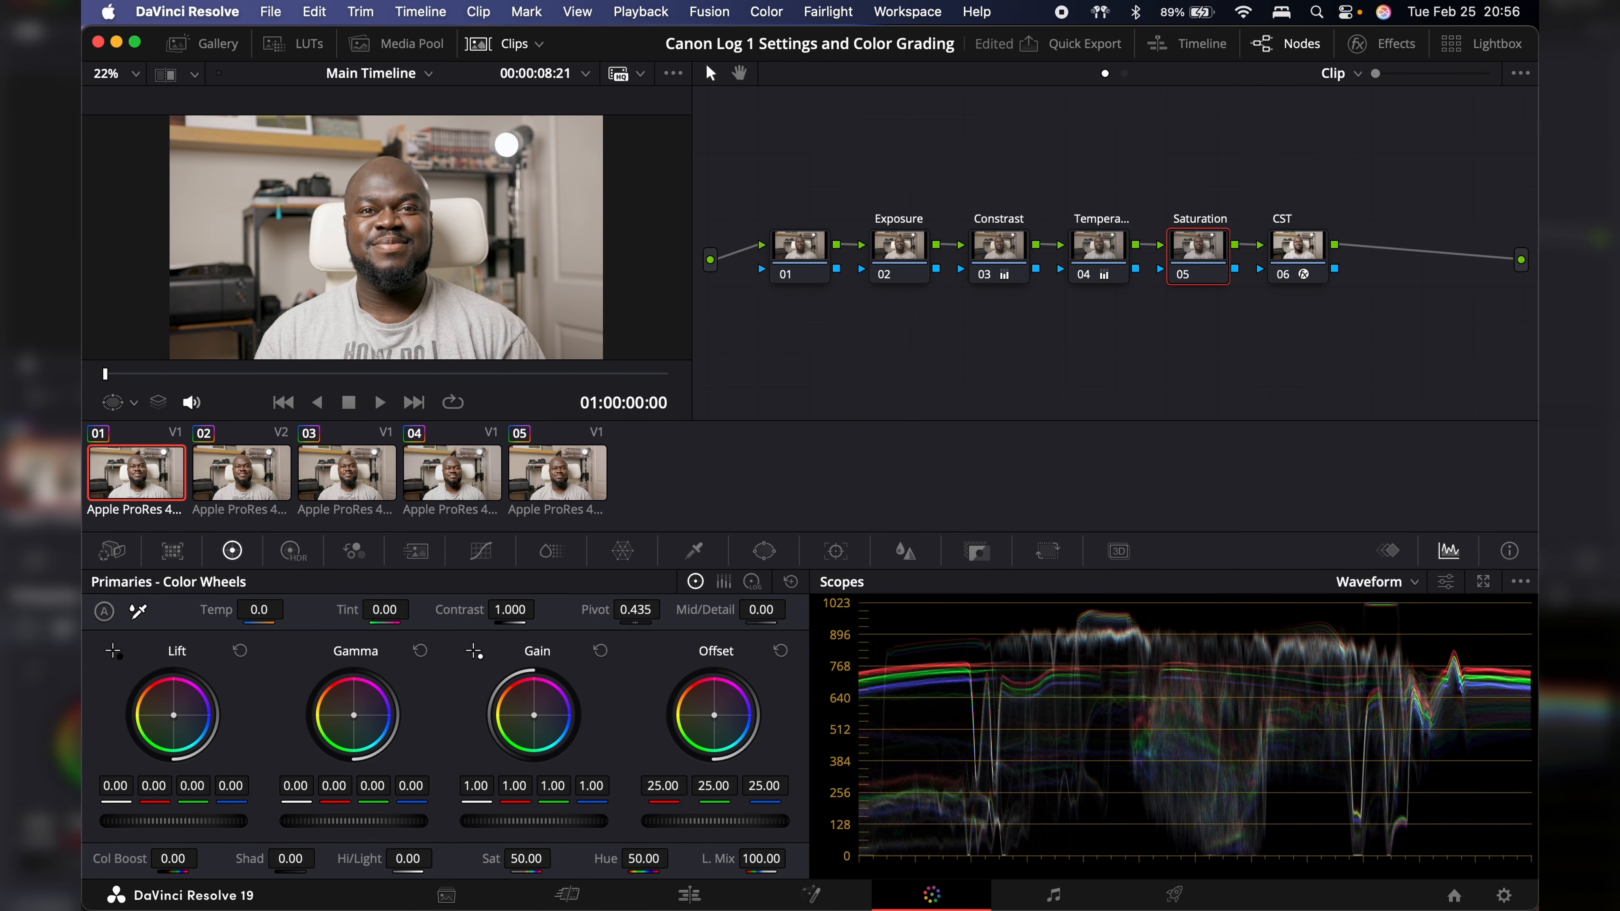
drag(526, 858, 556, 856)
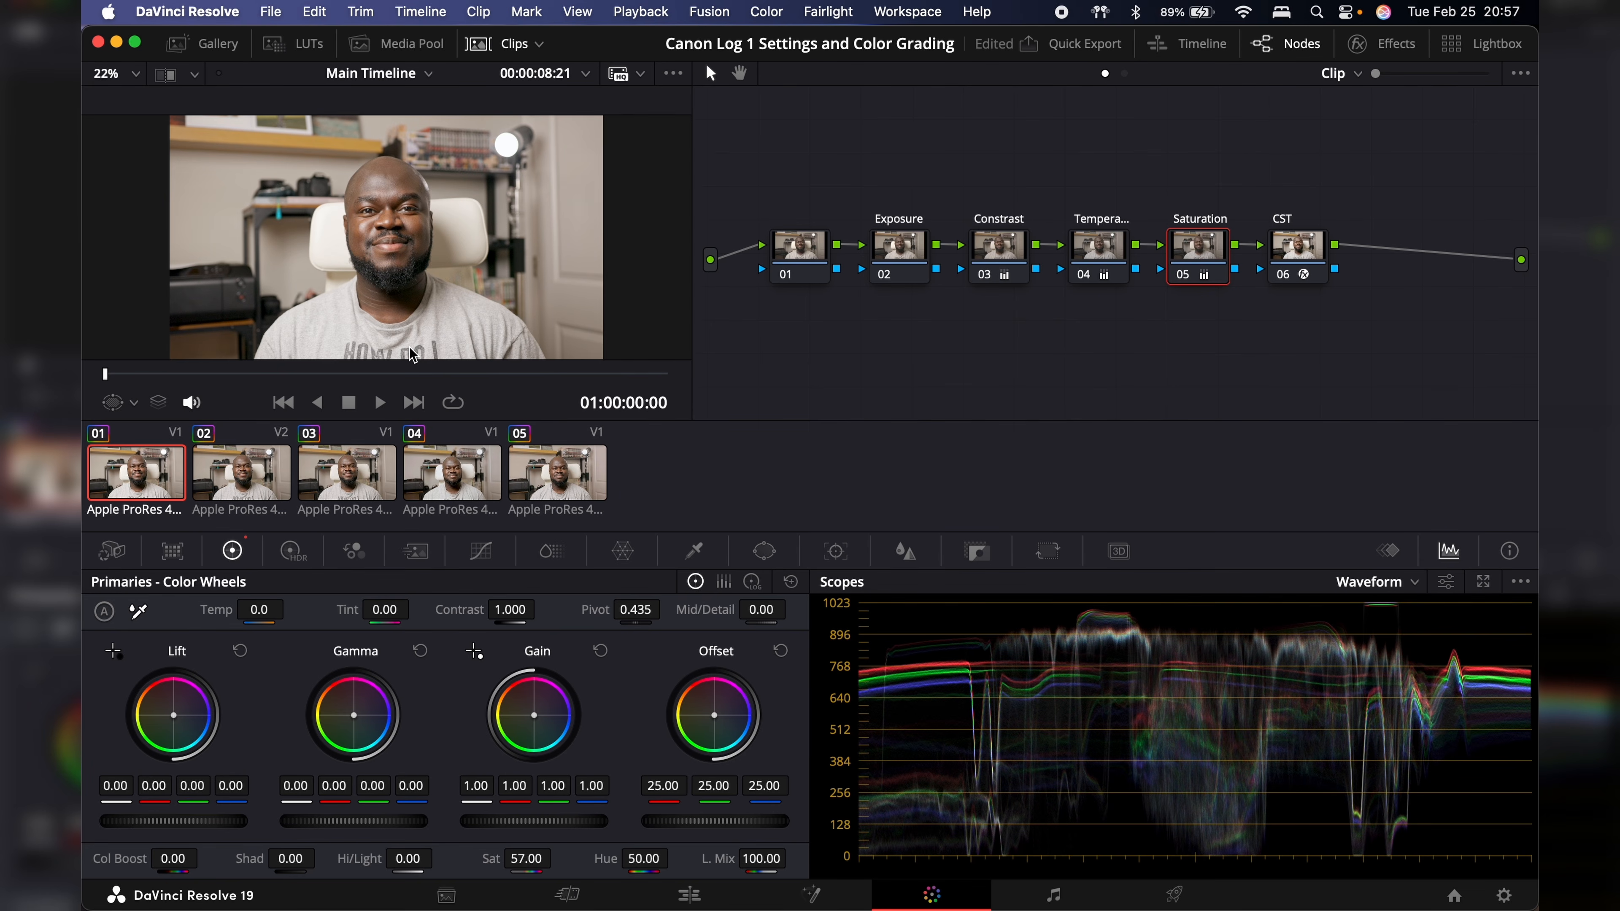
key(super+f)
mouse_move(429, 531)
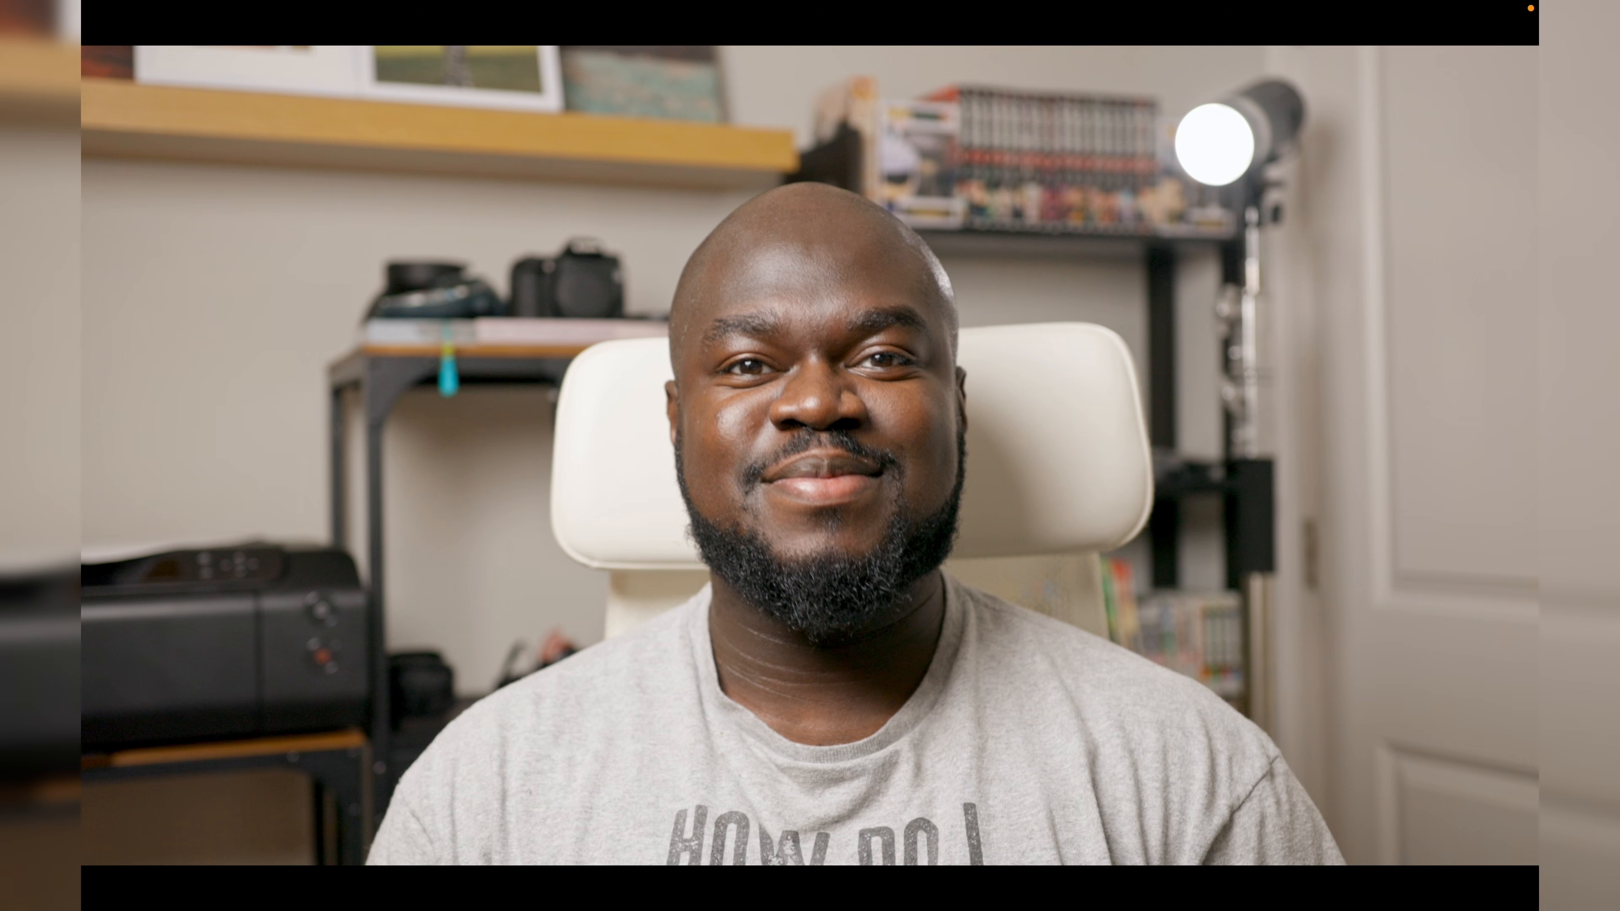
key(Escape)
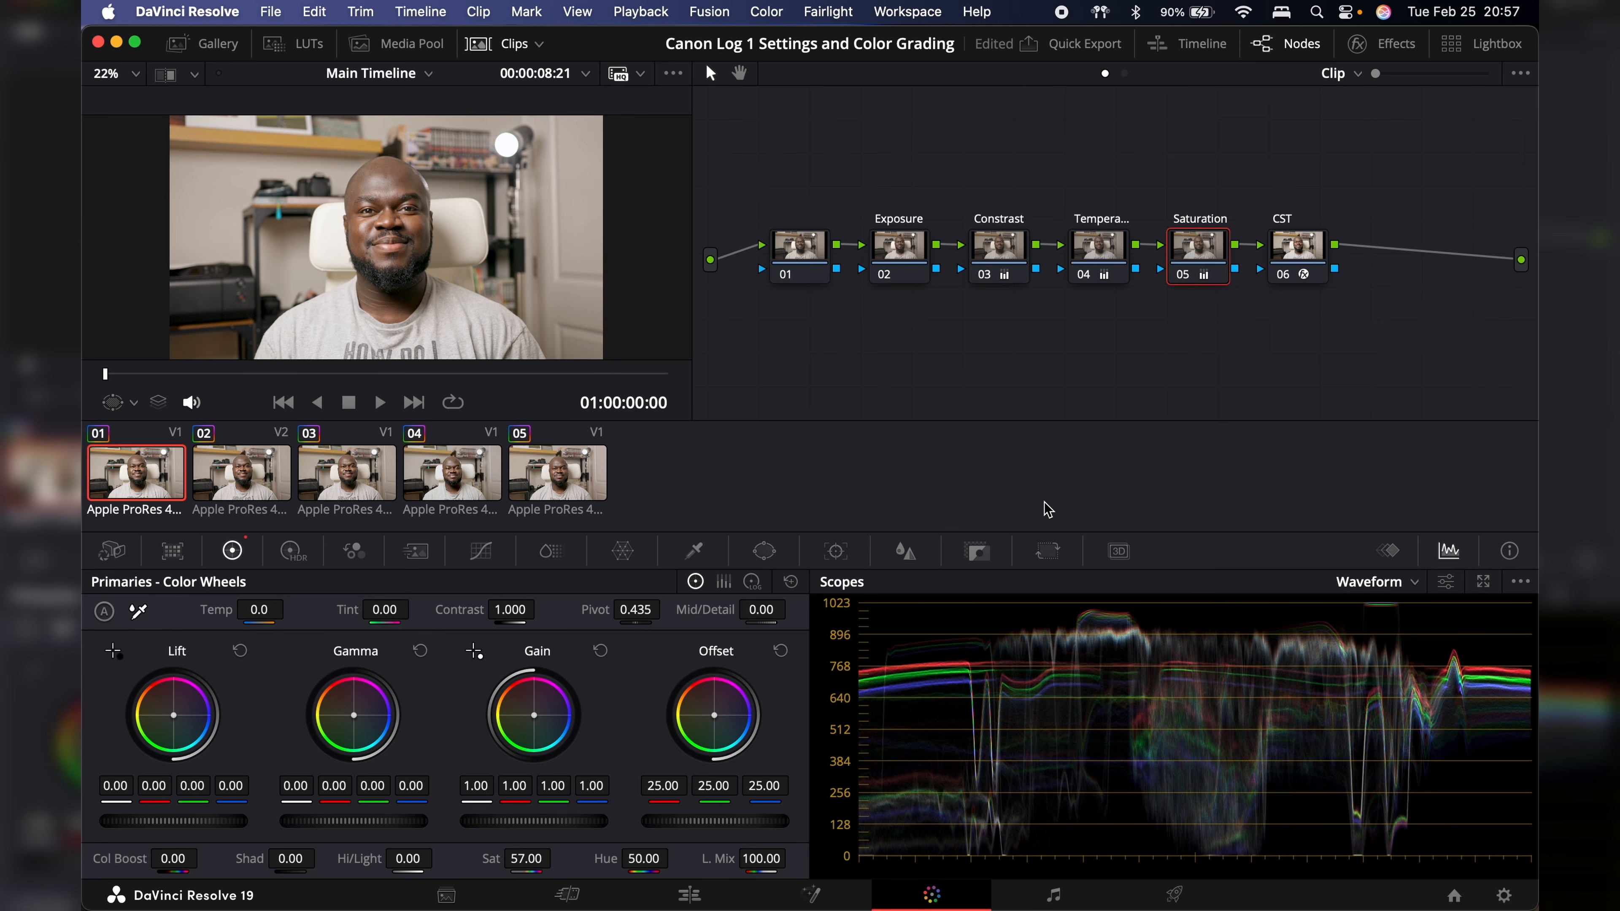
Step: Bring up the Hue Vs Sat curve for the Saturation node and sample the background wall's color in the viewer
click(486, 559)
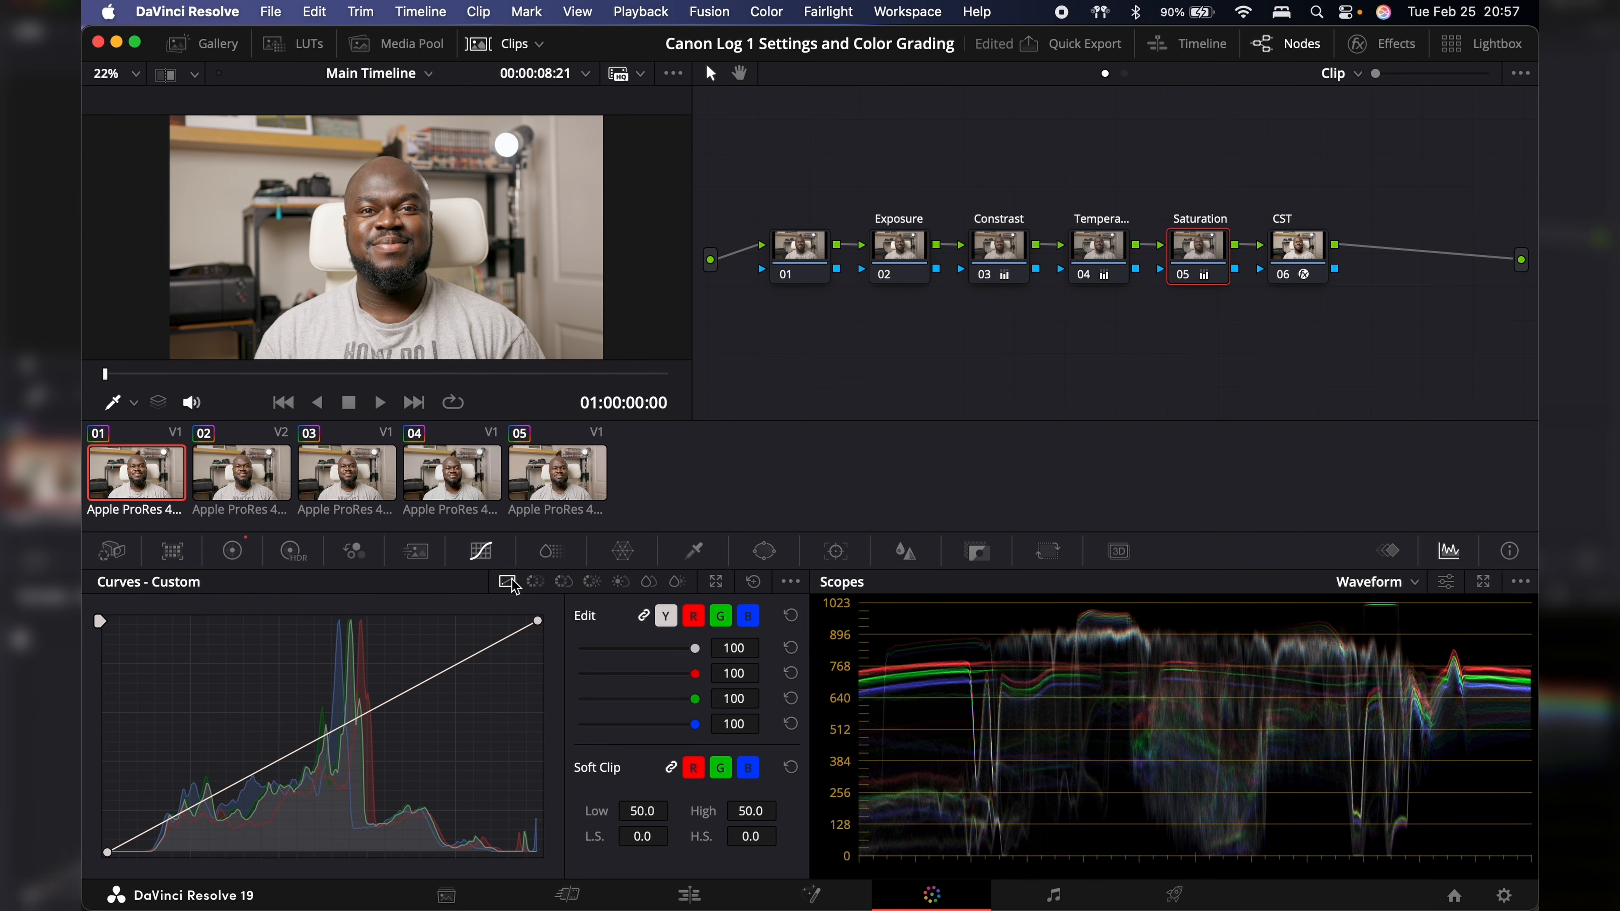
click(534, 582)
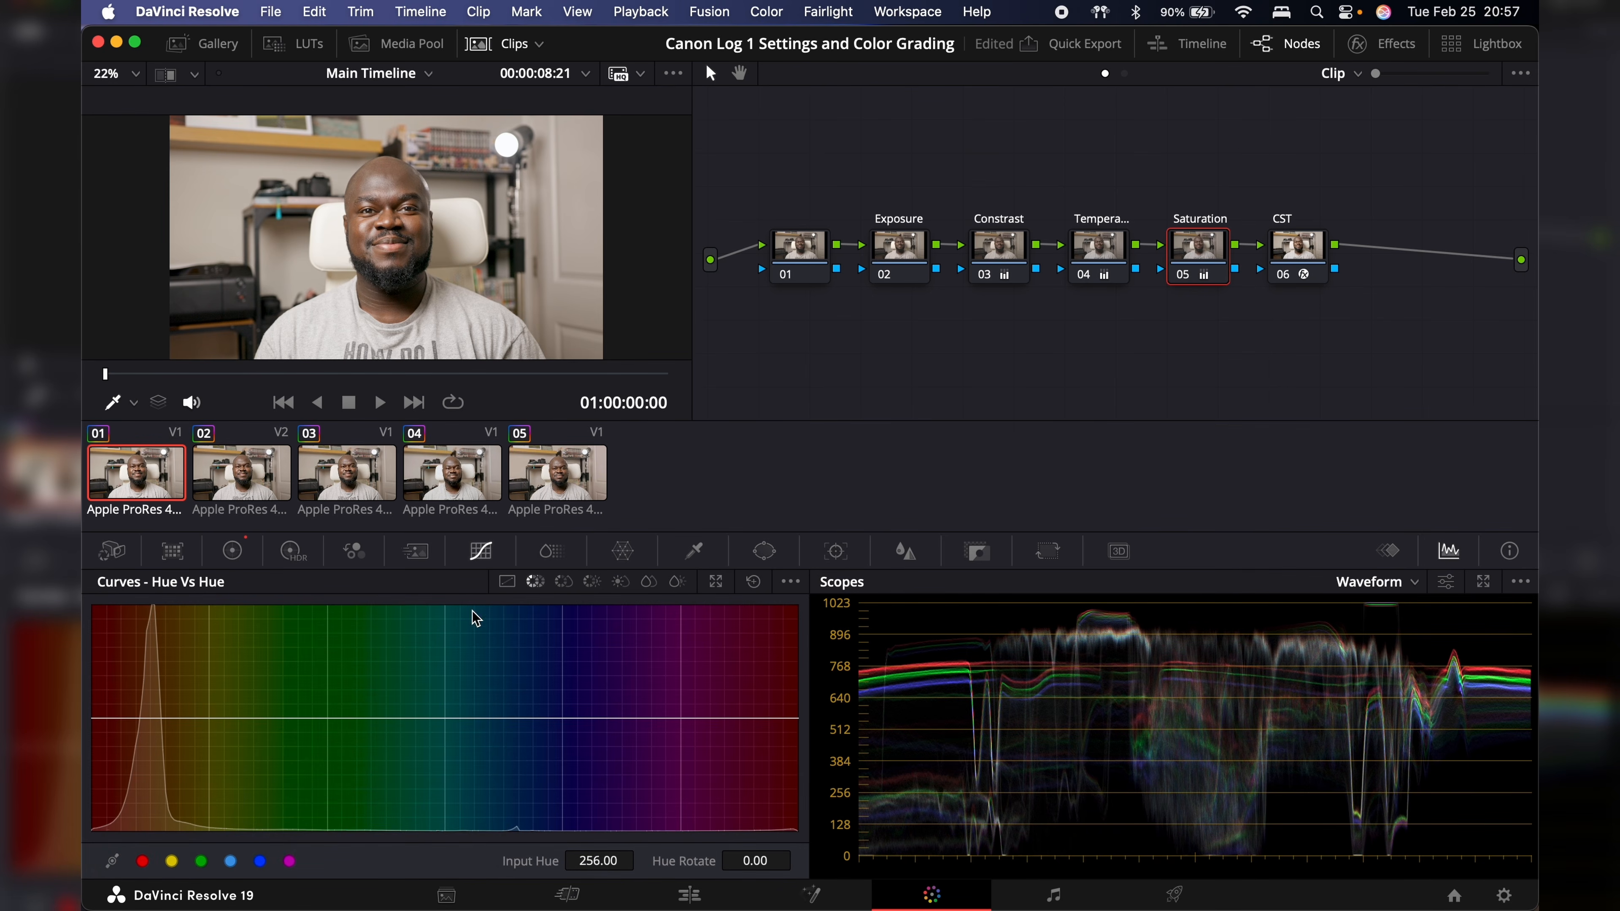
click(563, 582)
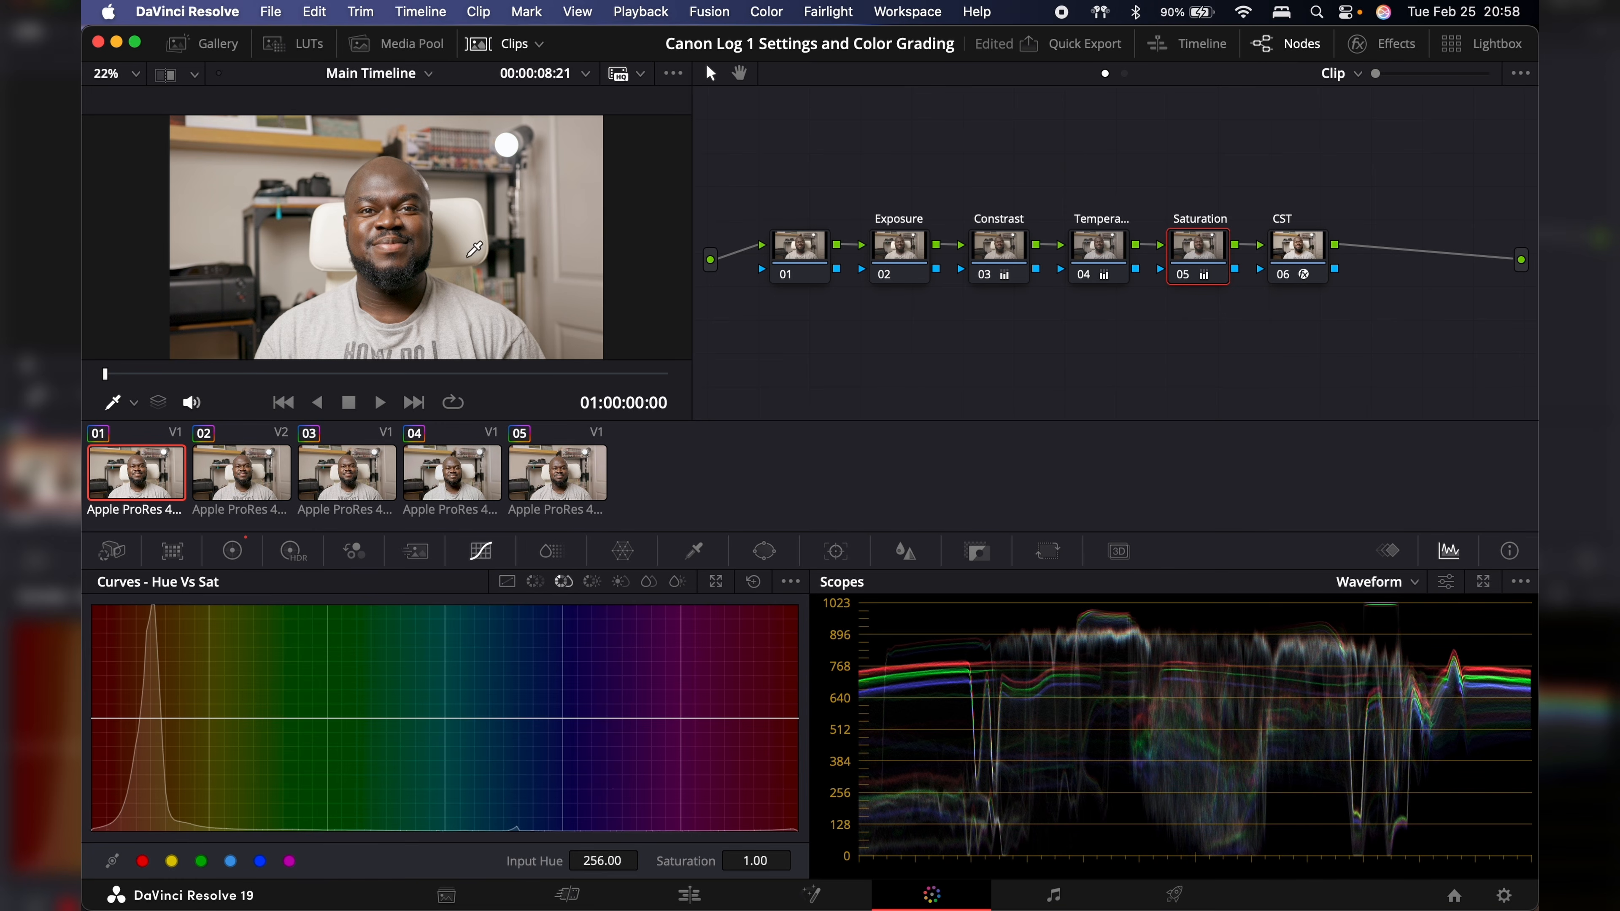
click(220, 208)
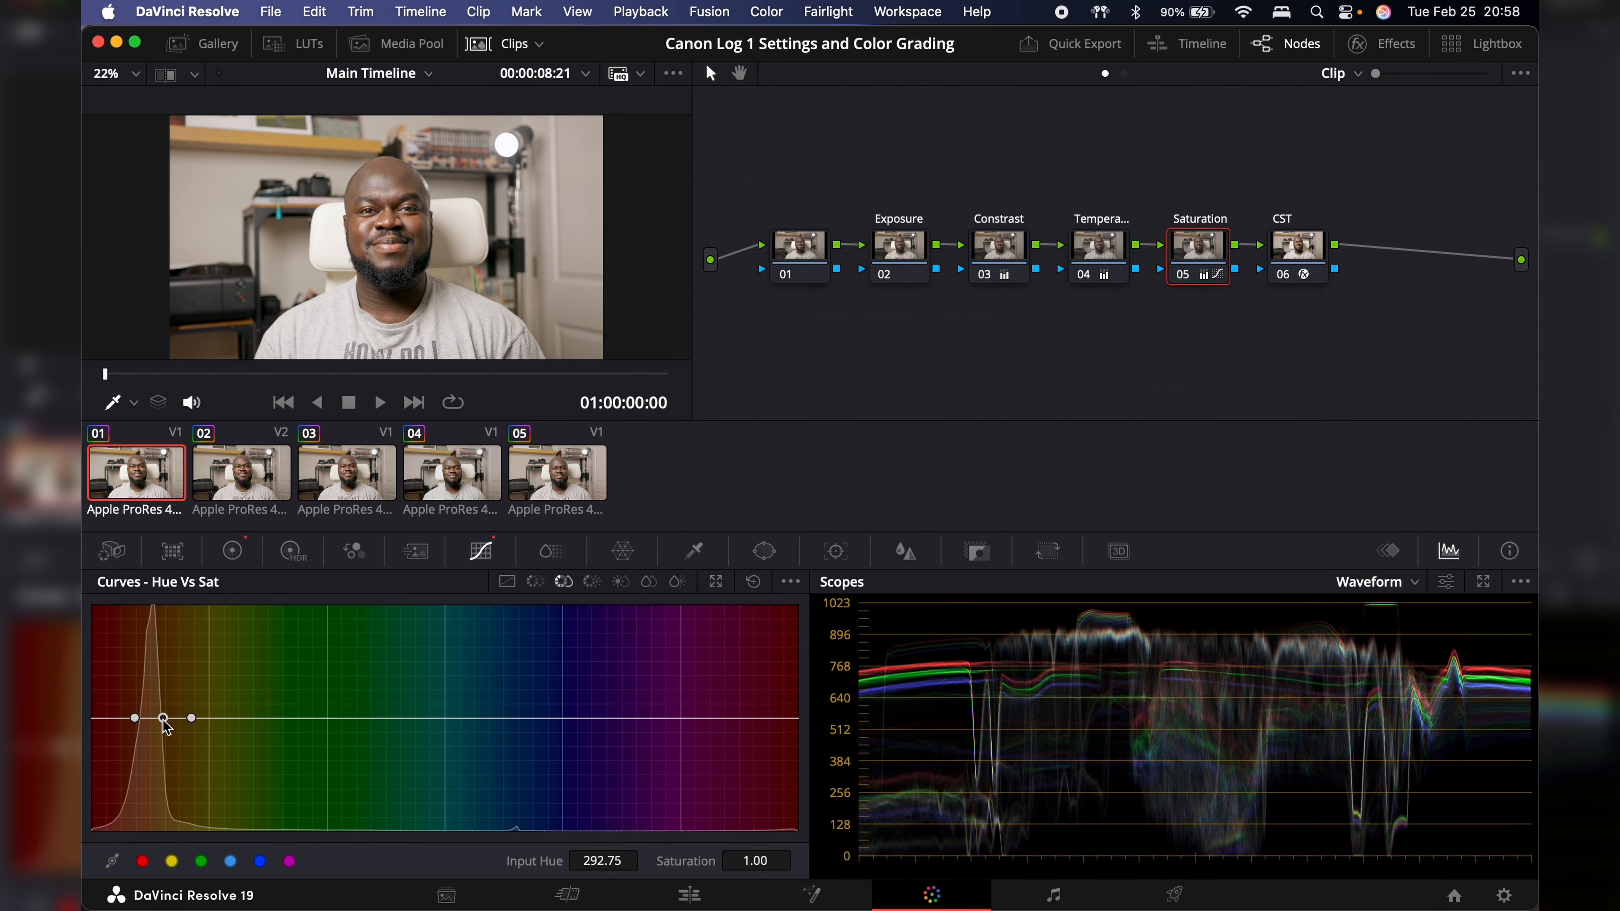
Step: Try raising the sampled wall hue's saturation to 1.28 on the curve, and lower it to 0.66 at input hue 288.96
click(163, 719)
drag(162, 719, 166, 685)
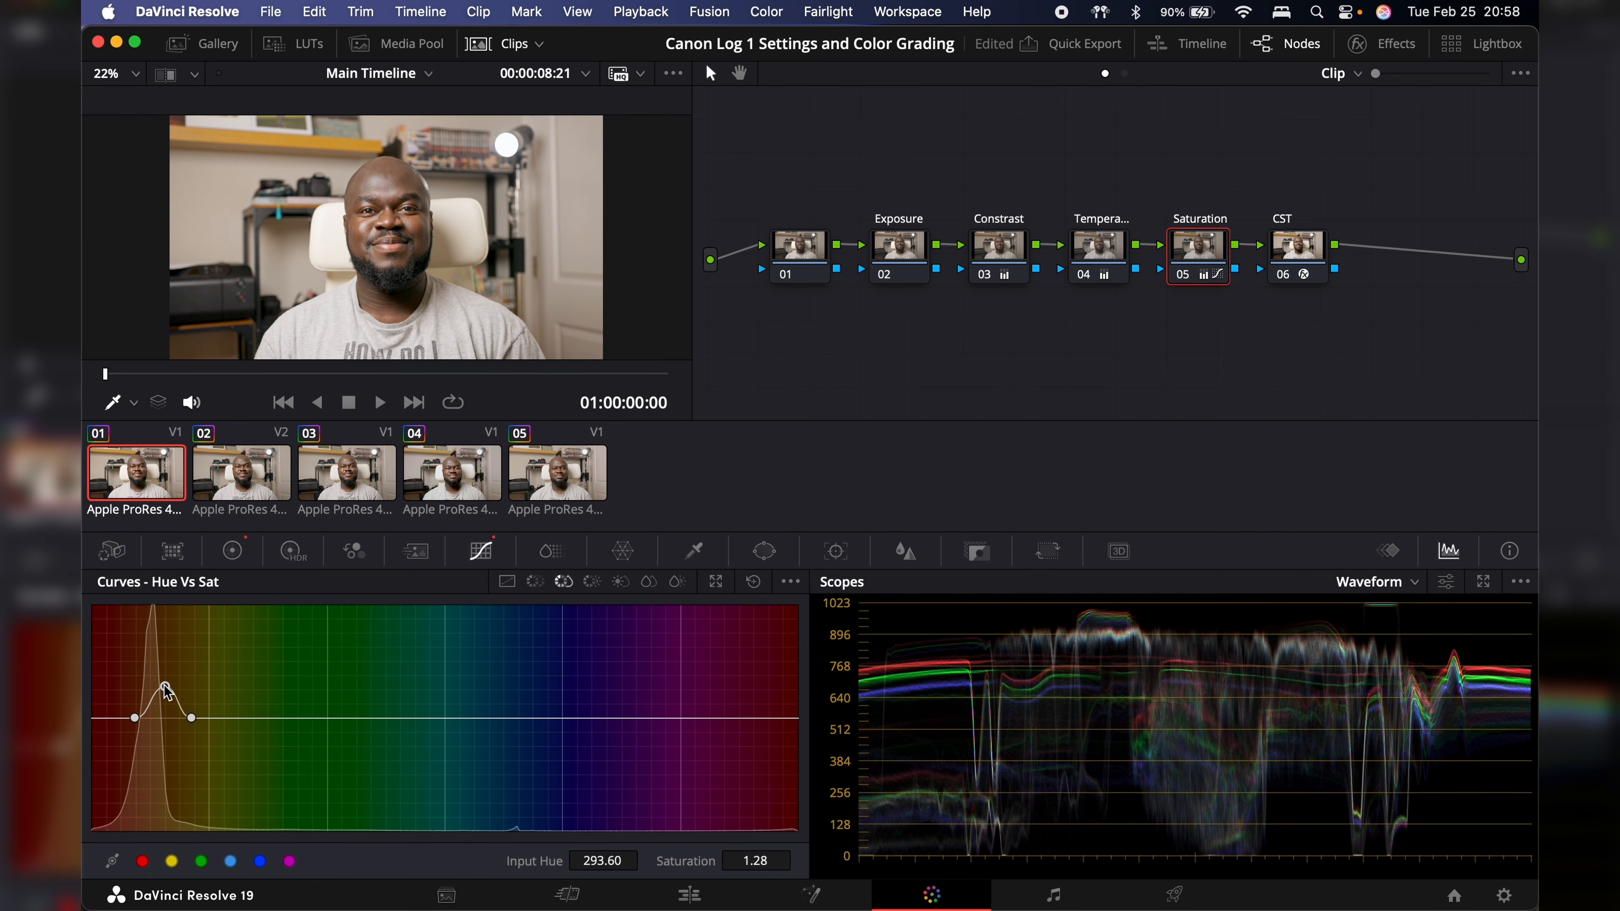
drag(166, 687, 161, 748)
drag(158, 753, 156, 759)
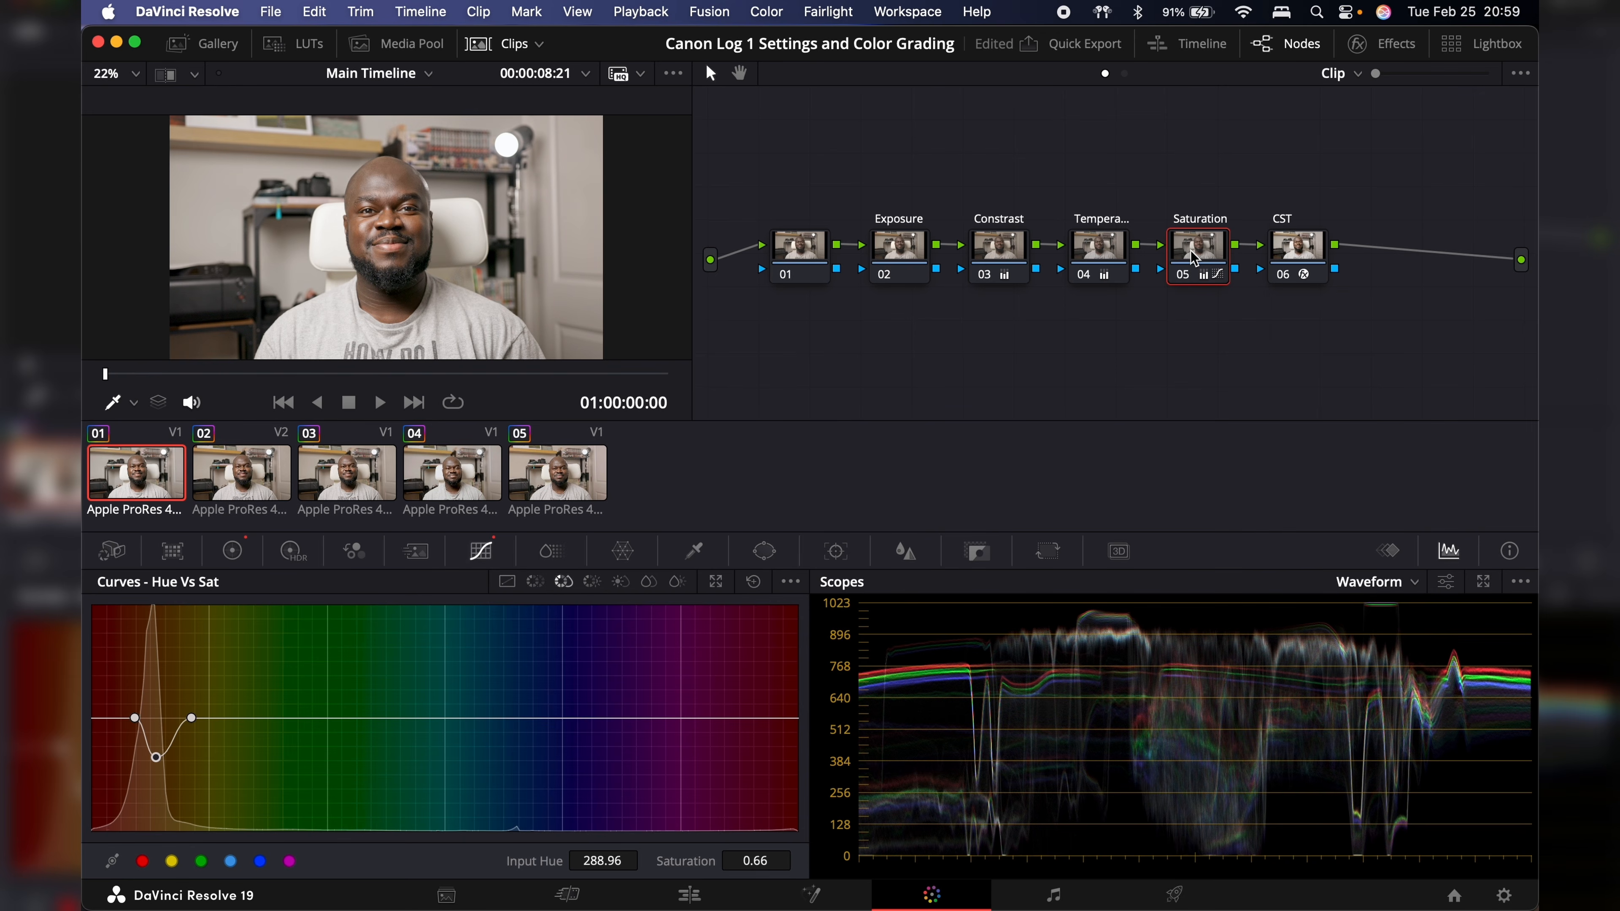
Step: Add a serial node between the Saturation and CST nodes, place it above the chain, and label it Selective Saturation
key(alt+s)
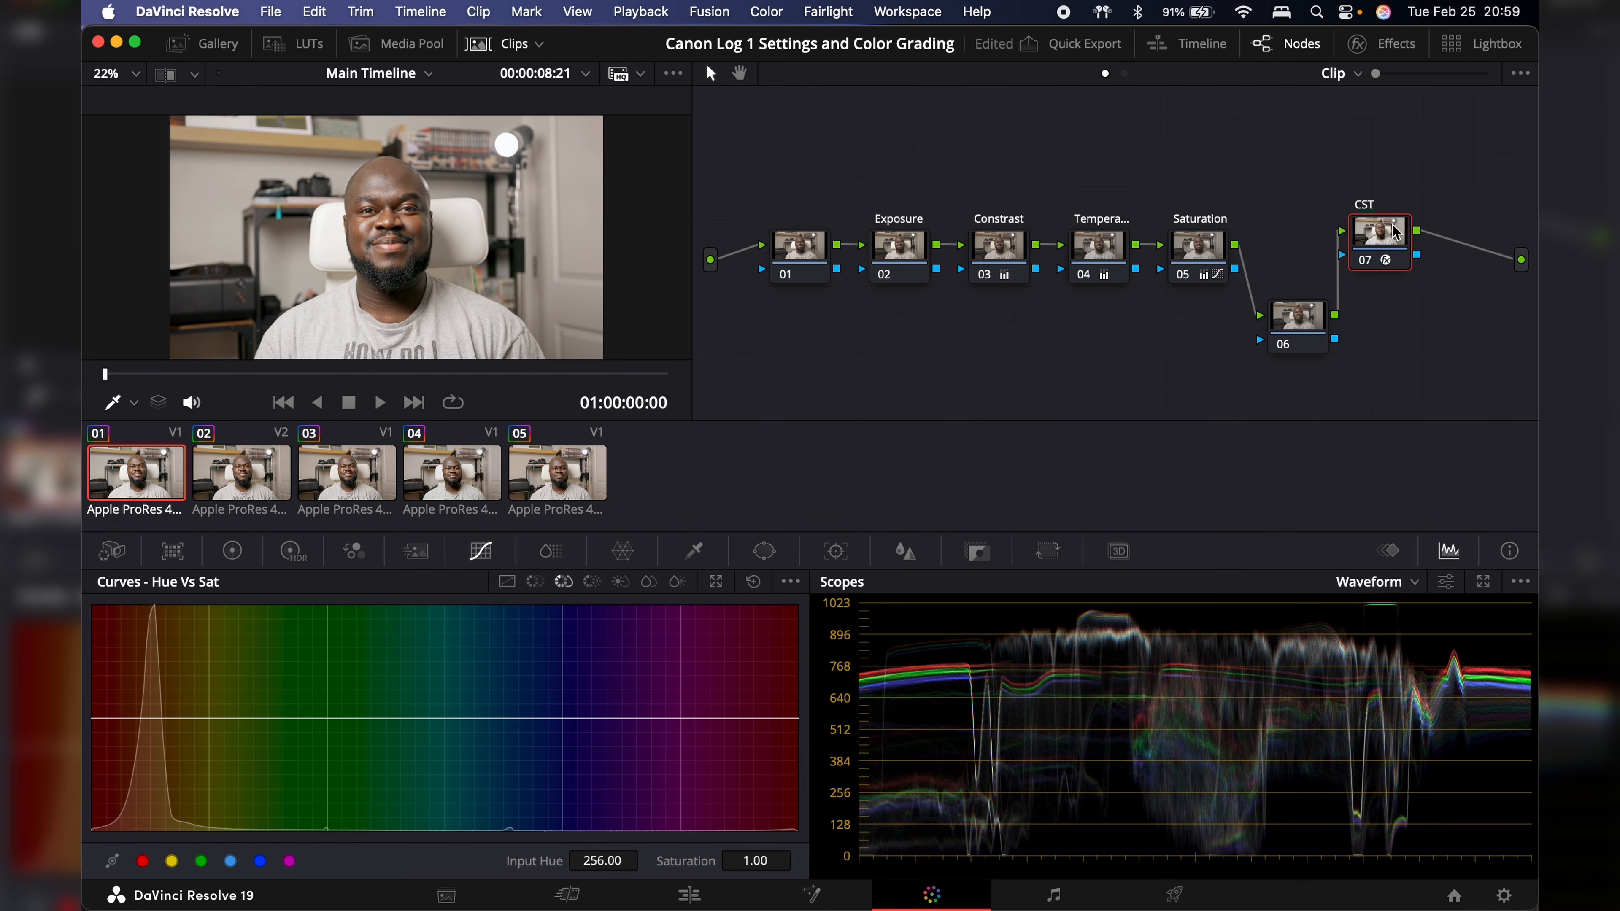
drag(1320, 305, 1318, 209)
right_click(1318, 210)
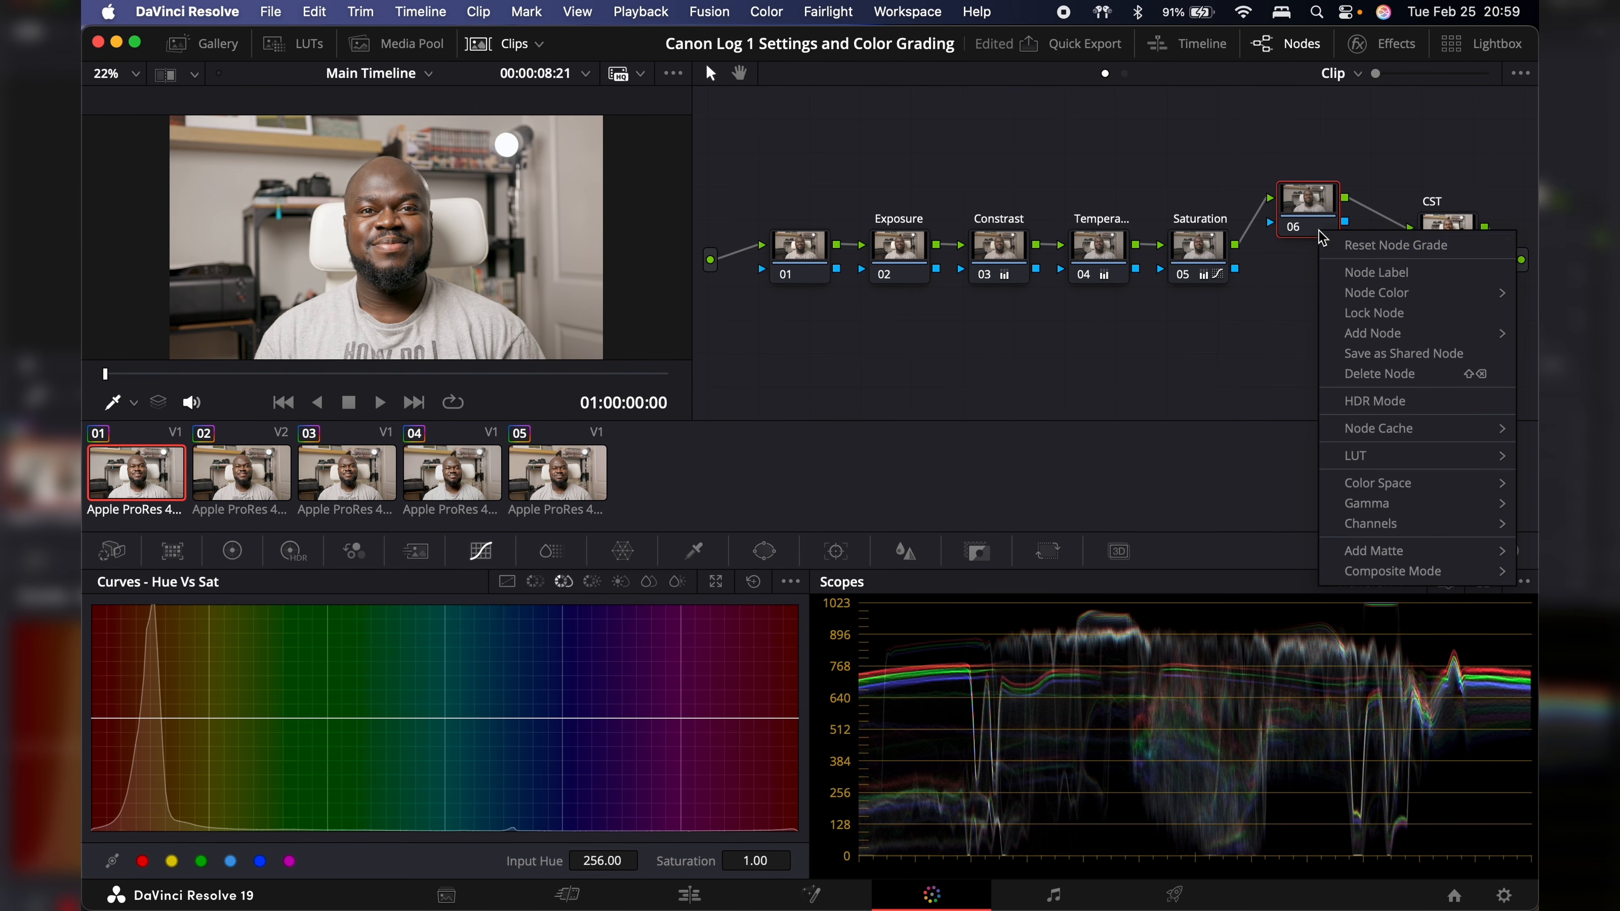
click(1380, 280)
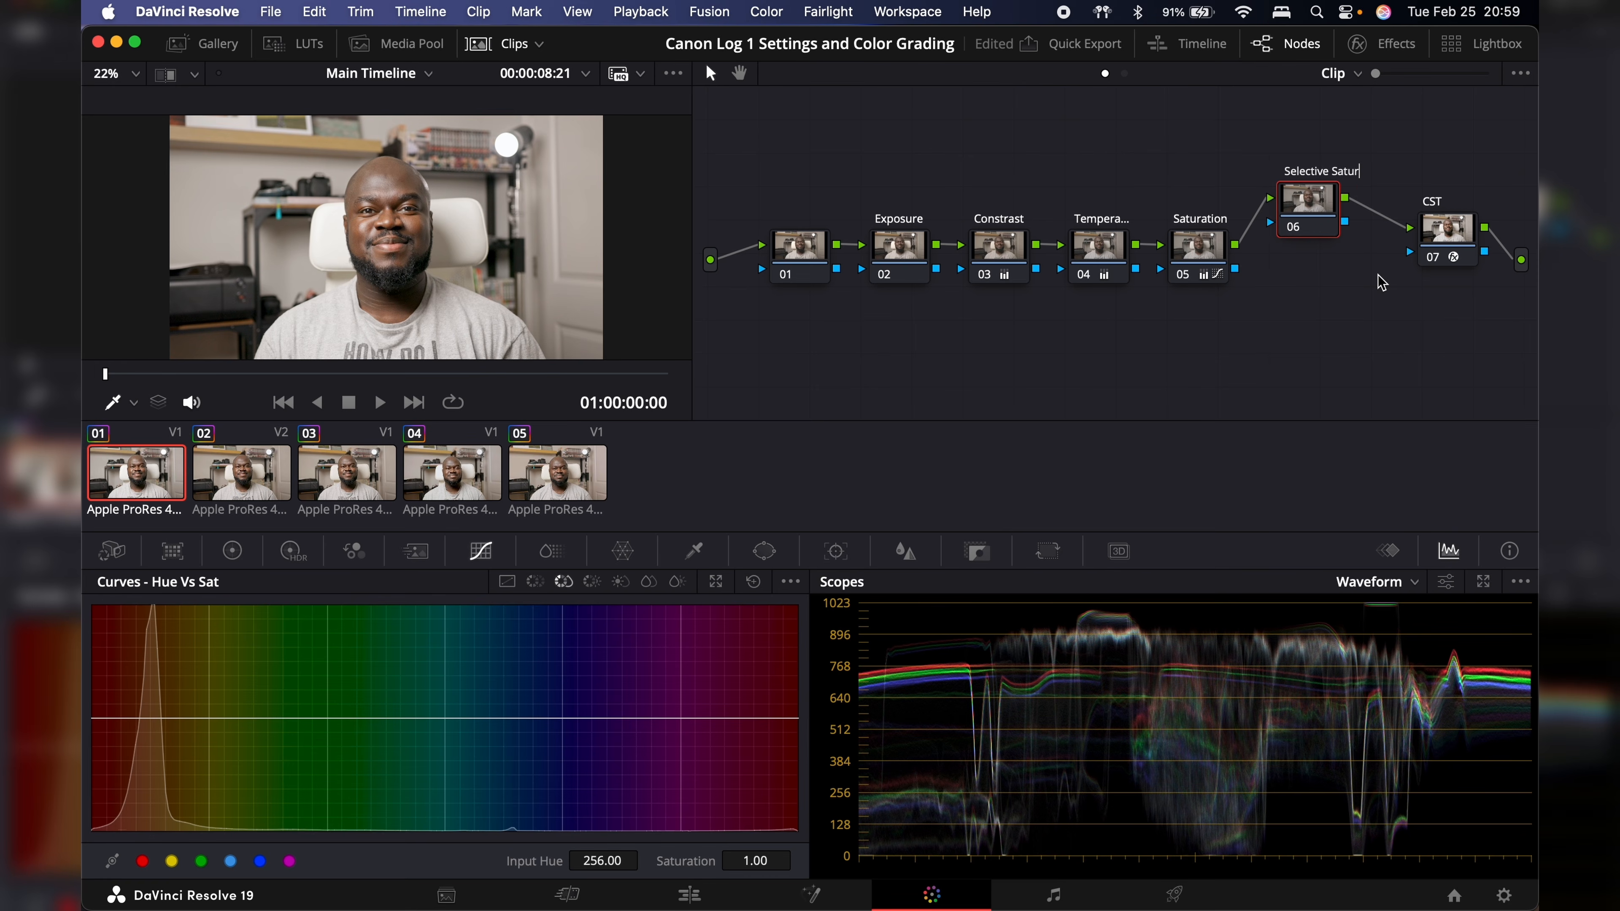
text(Selective Saturation)
key(Return)
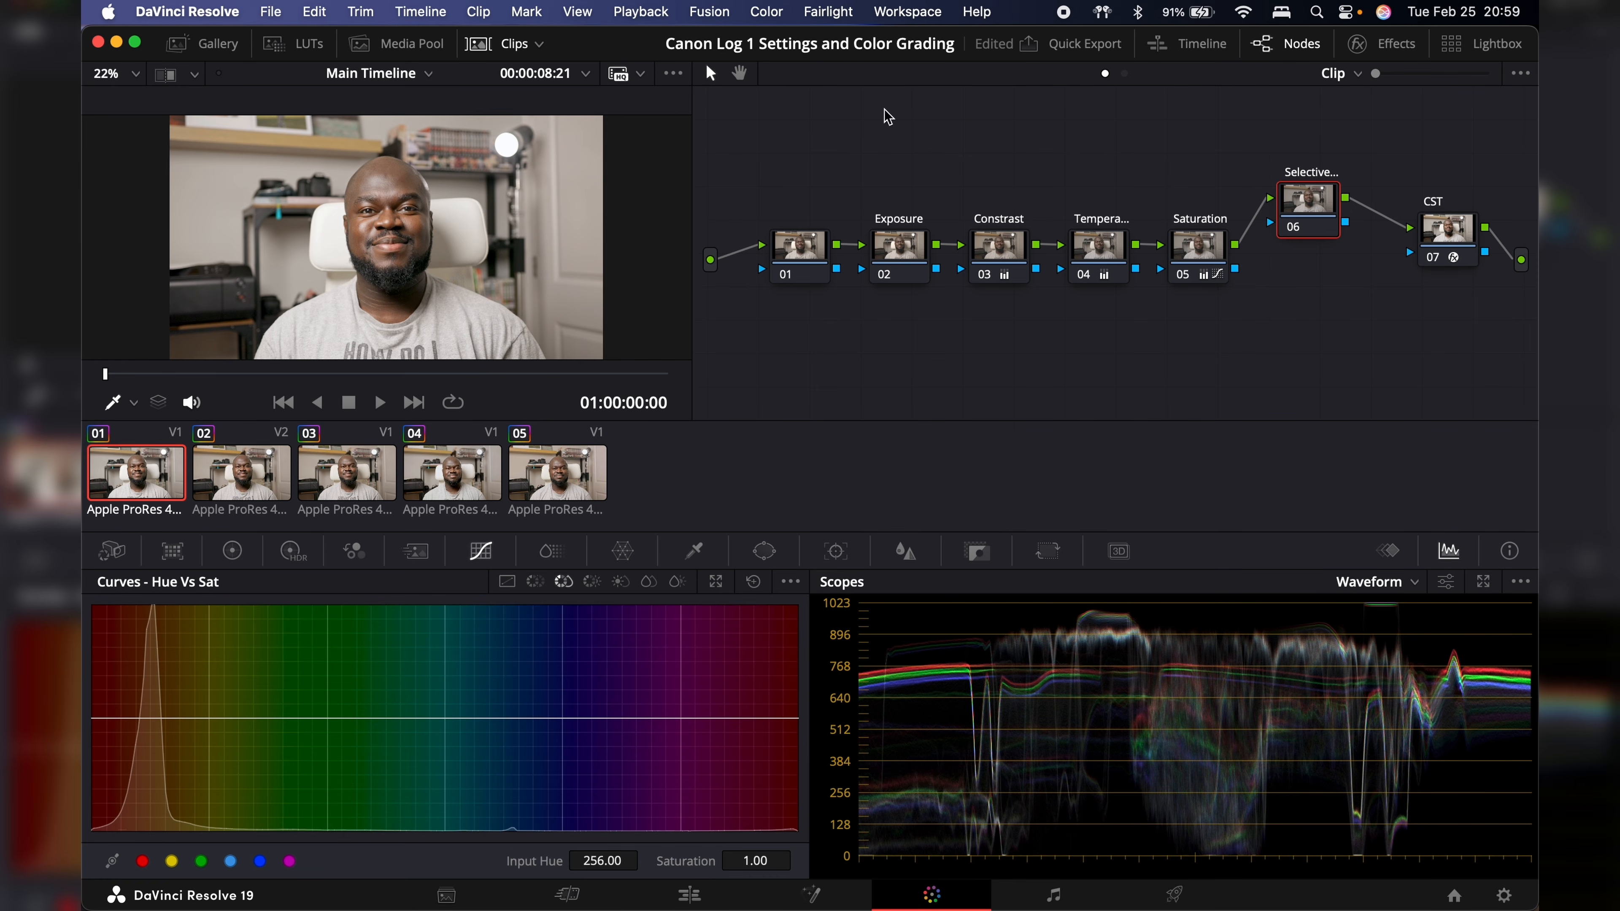
Step: On the Selective Saturation node, sample the forehead skin tone in the viewer with the HSL Qualifier
click(696, 553)
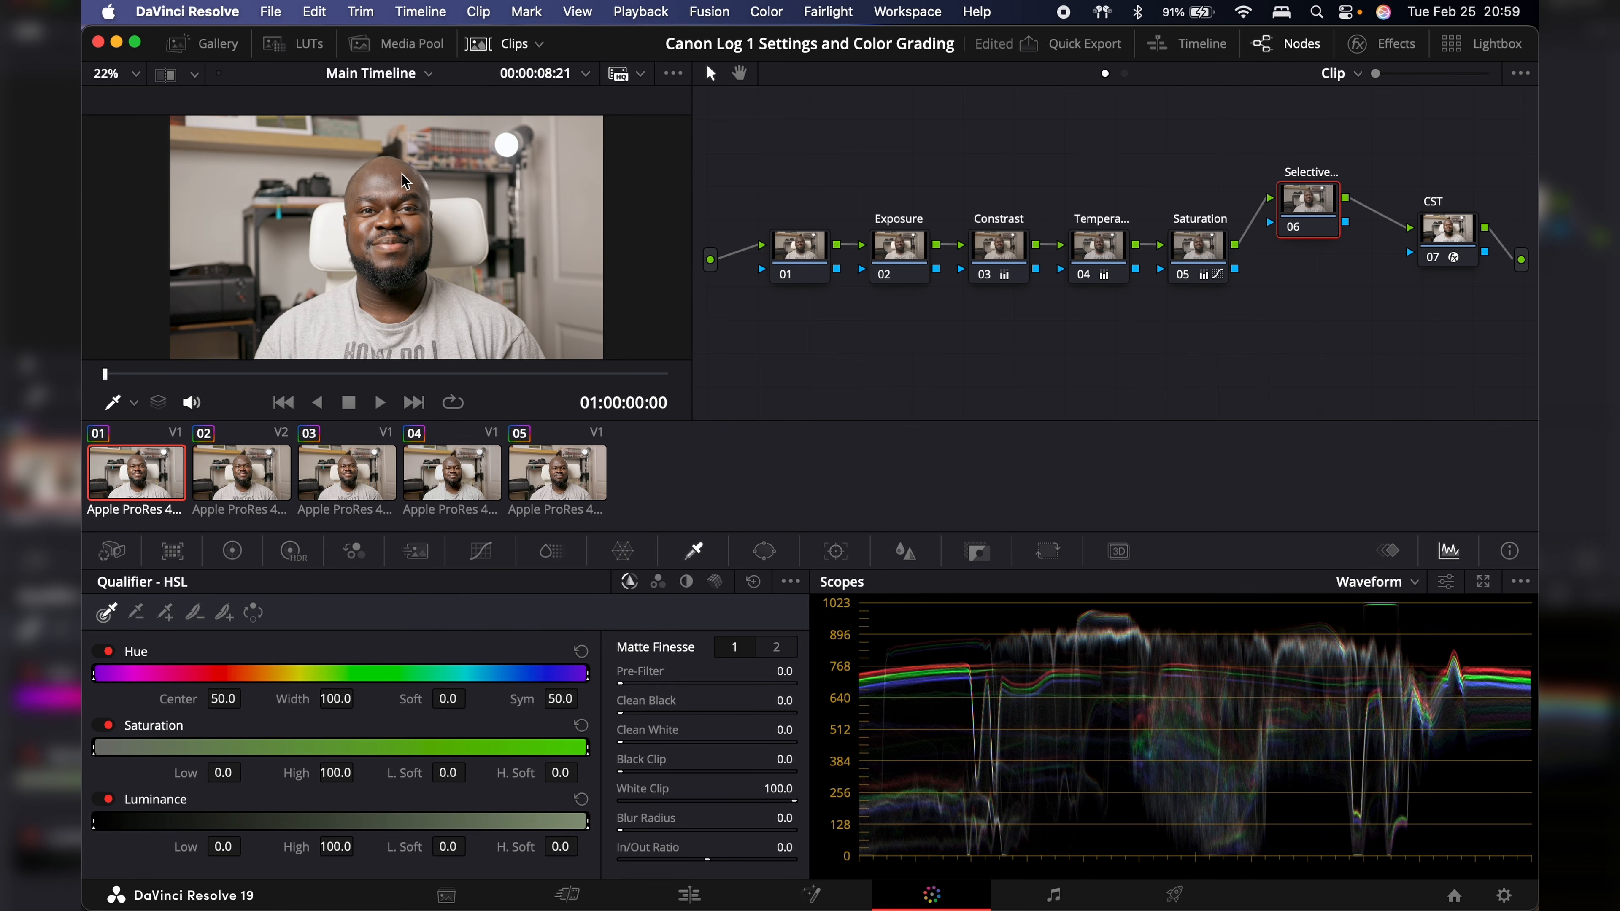
click(408, 185)
drag(406, 188, 405, 185)
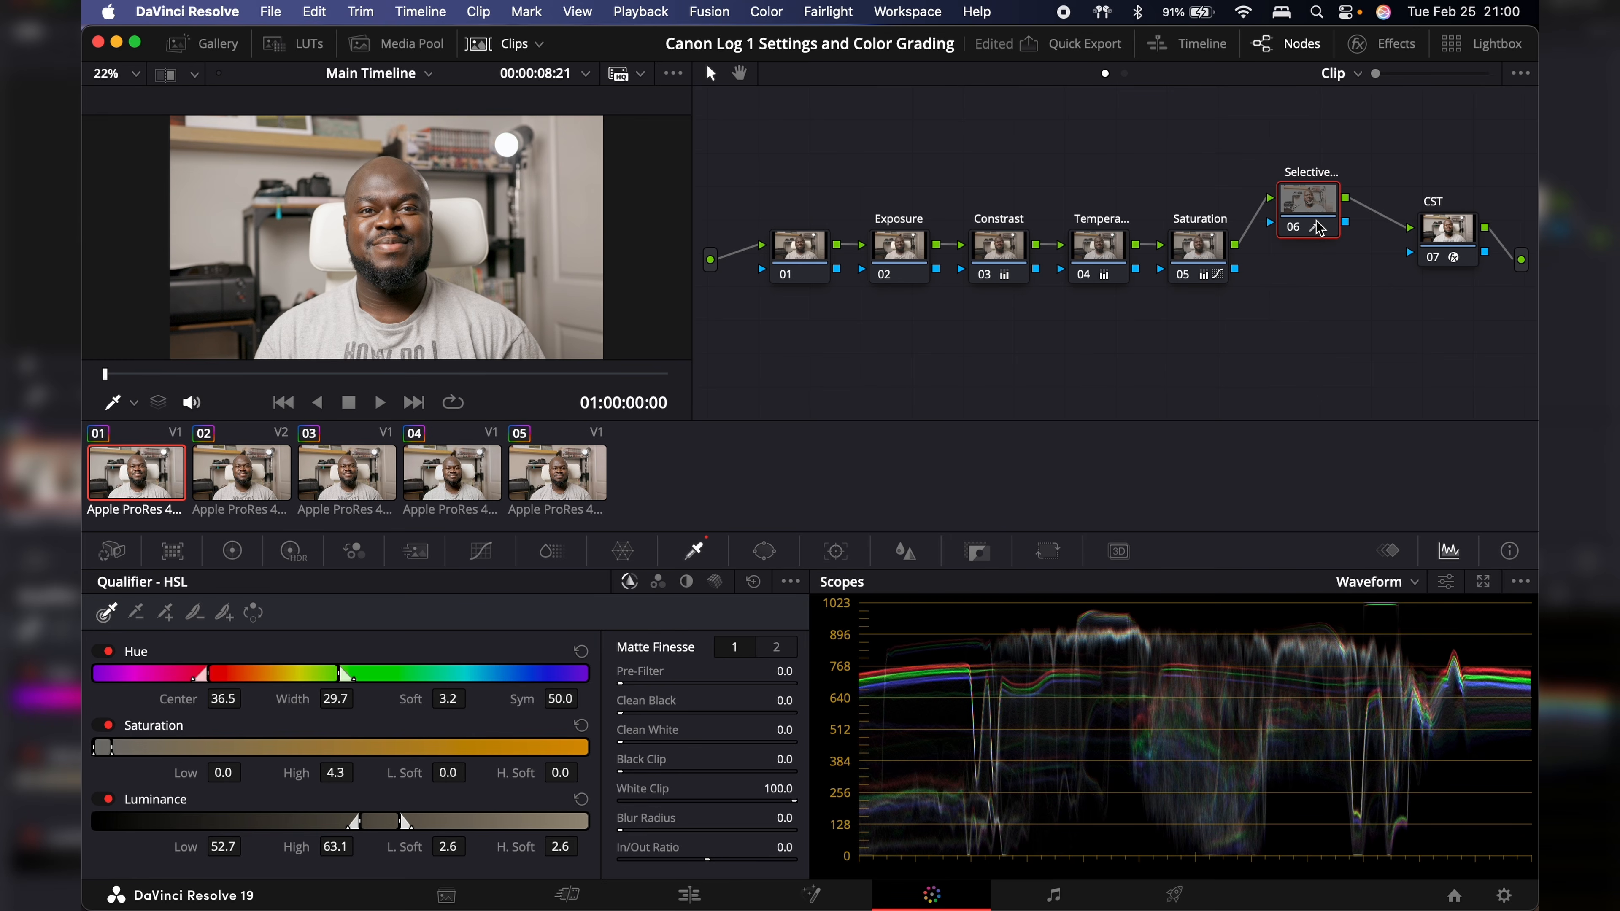
Step: Try a saturation of 56.20 on the qualified skin tones and check the image full screen
click(232, 551)
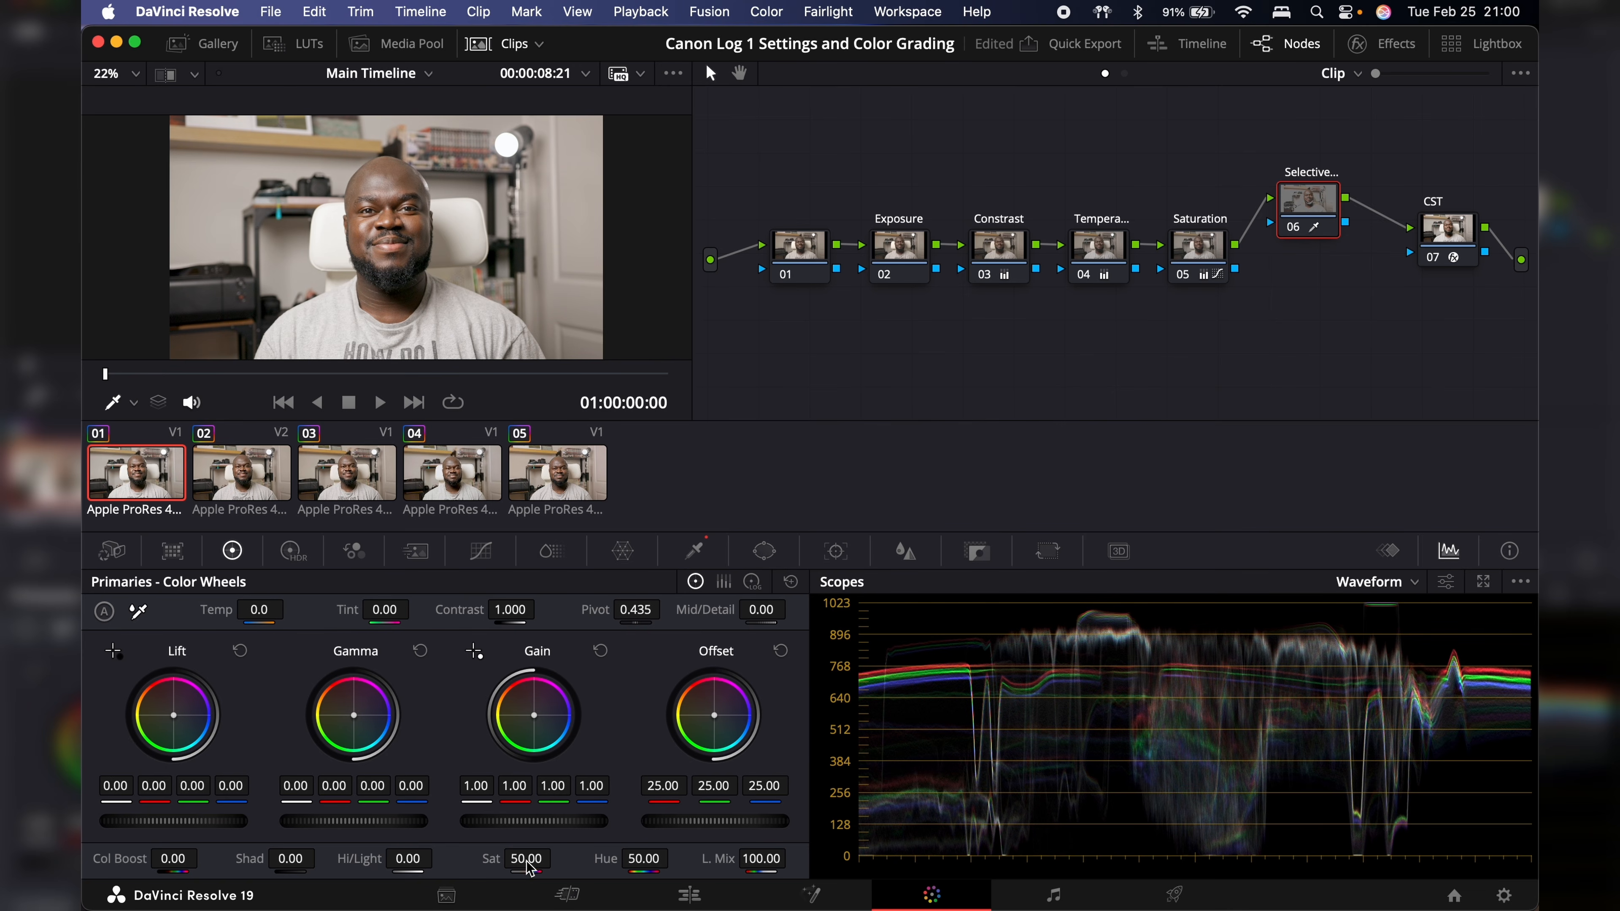
drag(526, 858, 557, 857)
key(super+f)
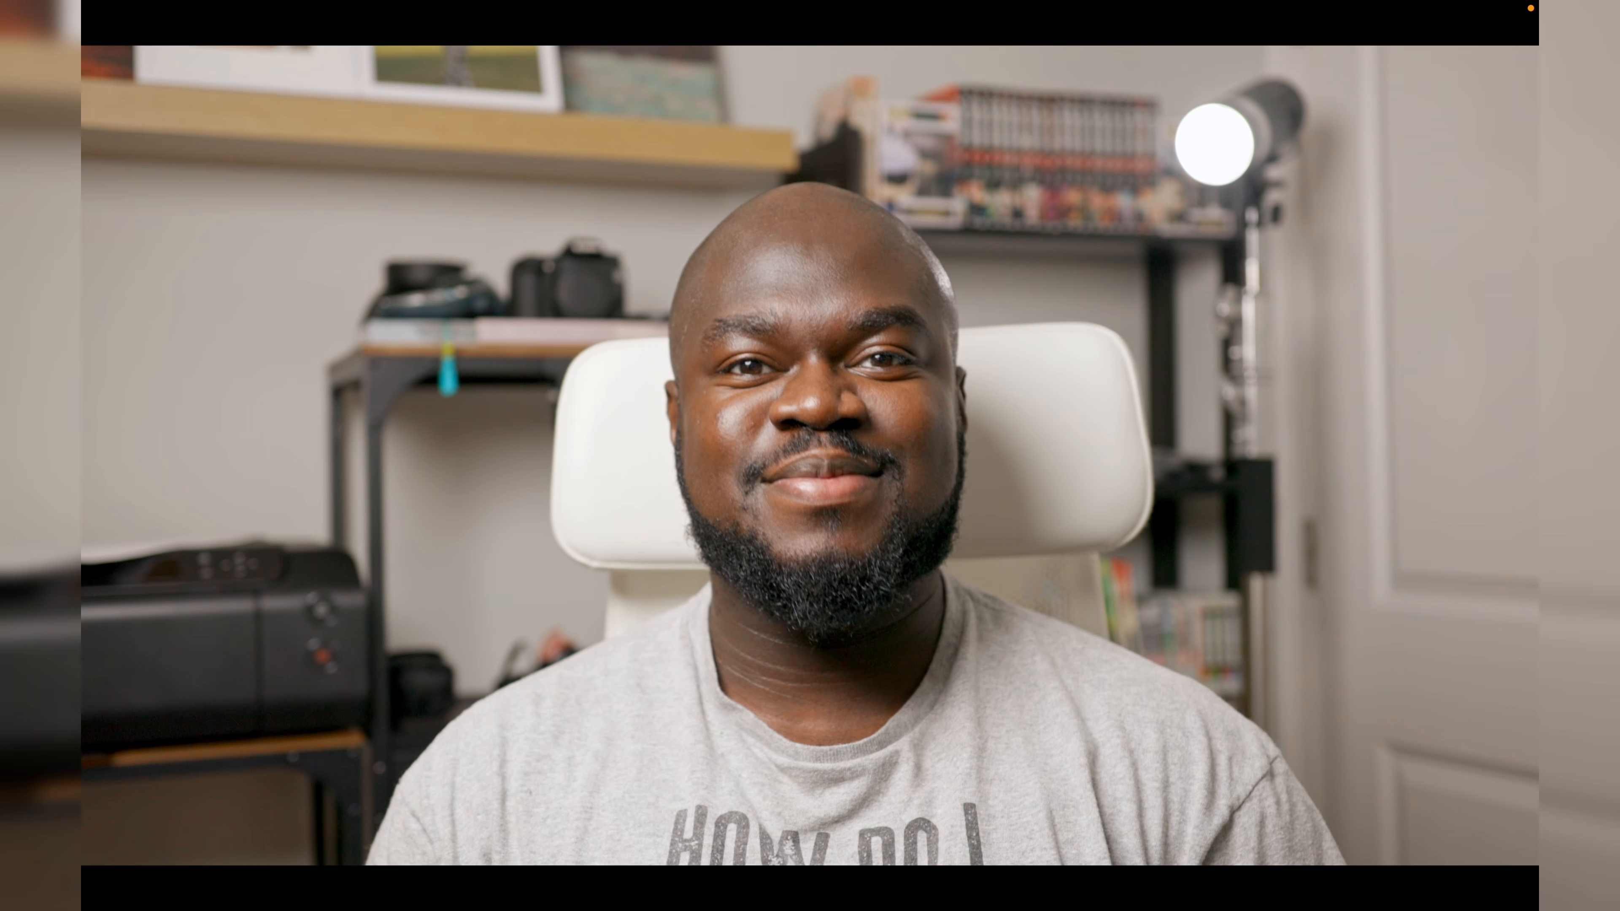
key(super+f)
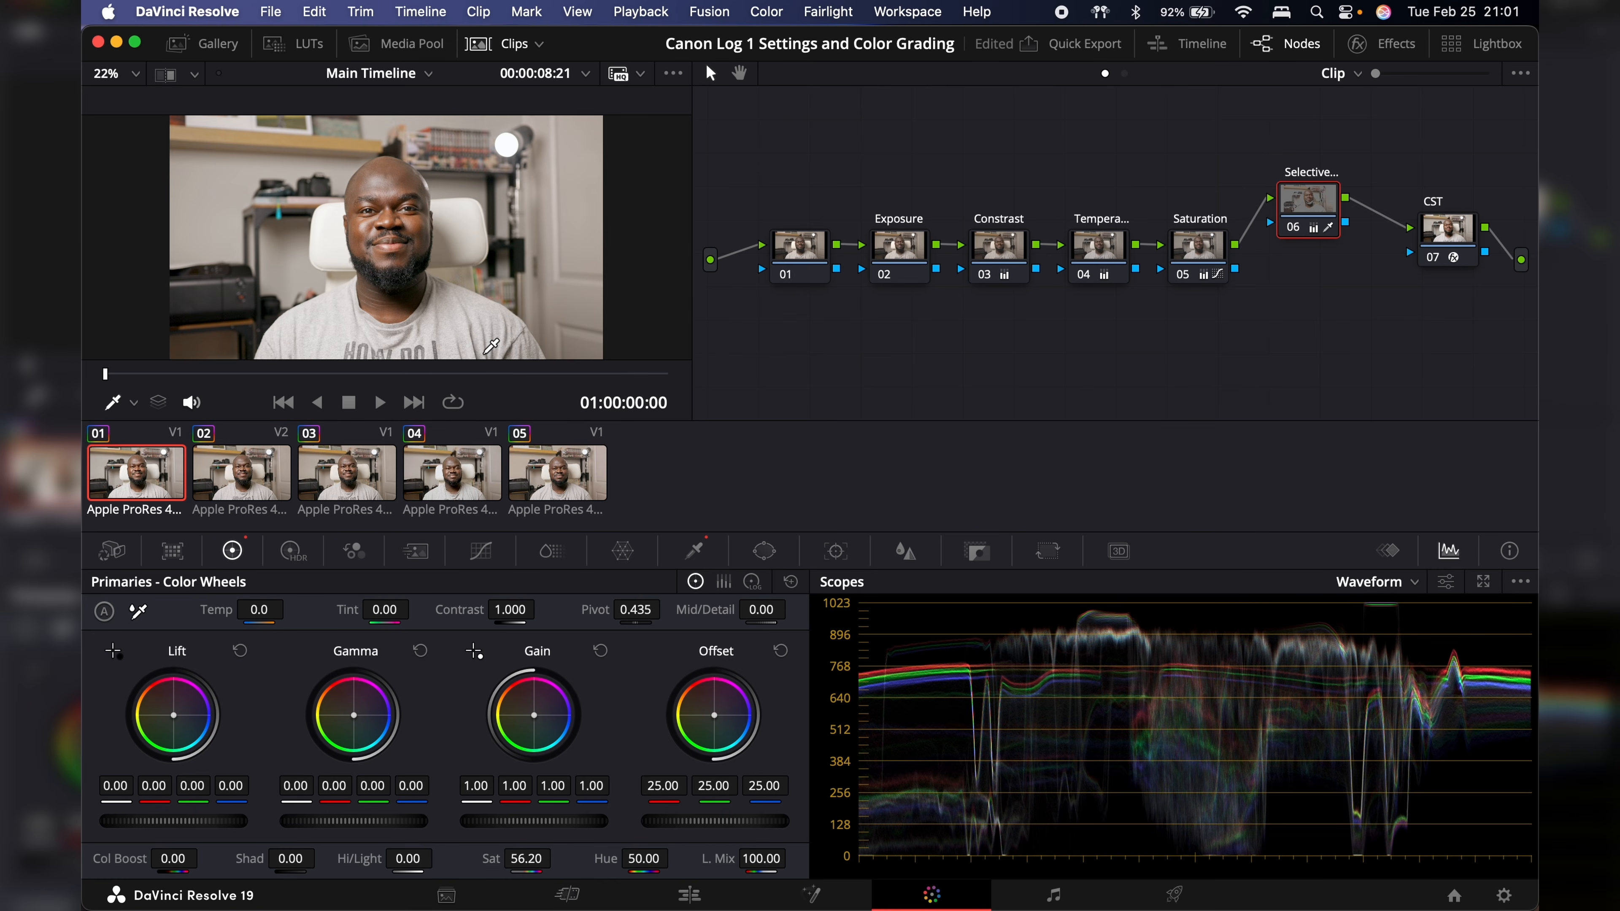
Step: Delete the Selective Saturation node, check the image full screen, and move the CST node back beside the Saturation node
right_click(1289, 237)
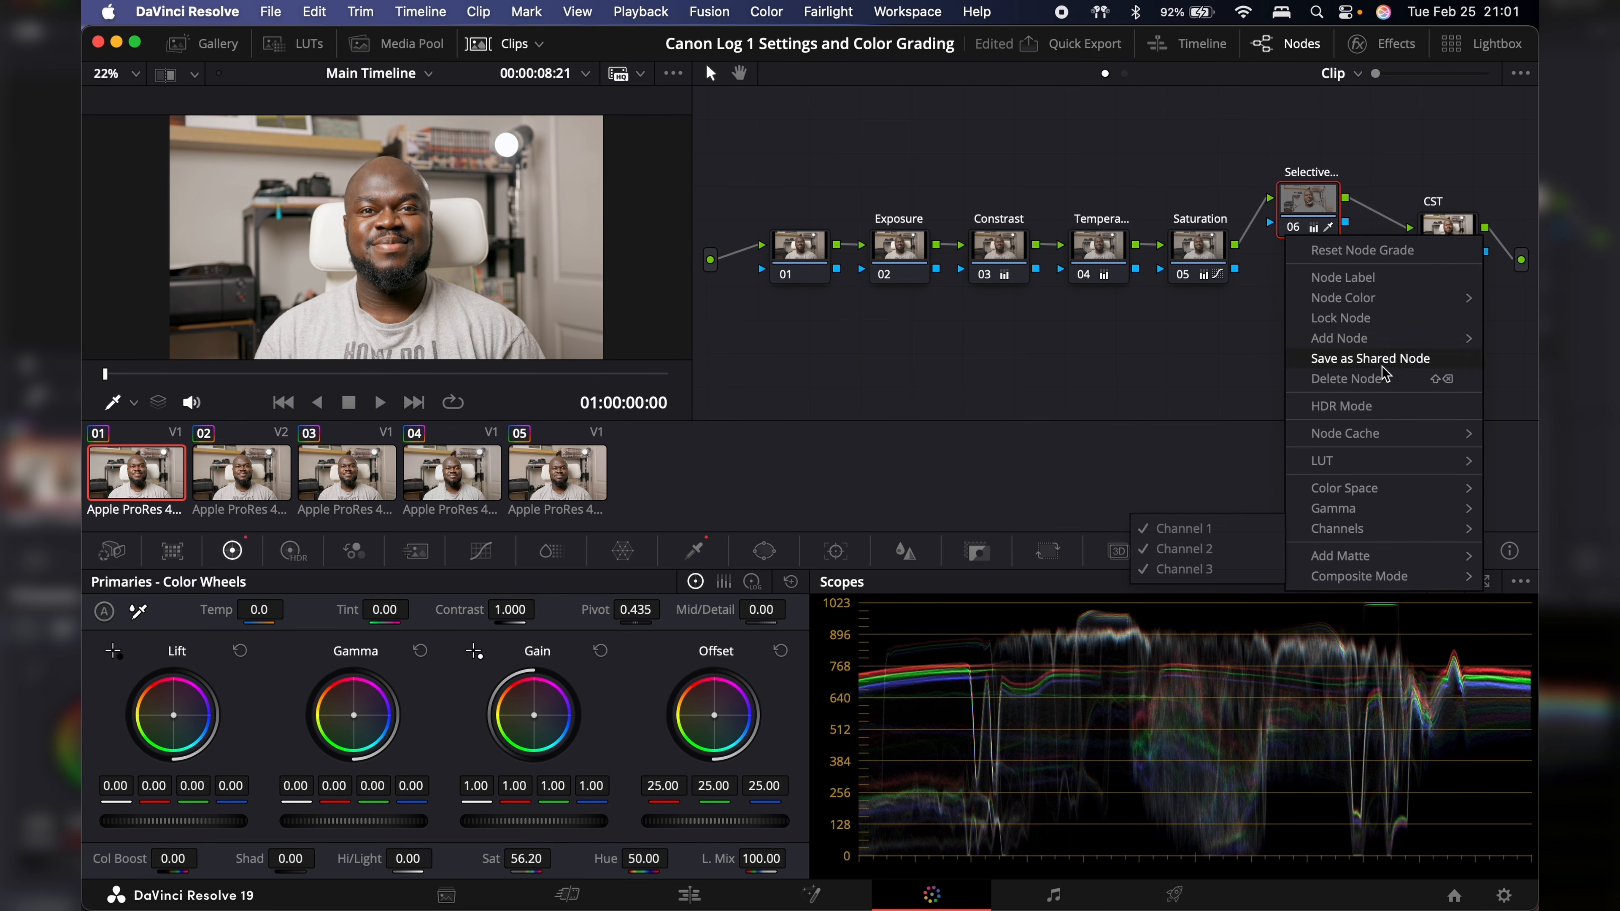
click(1379, 381)
key(super+f)
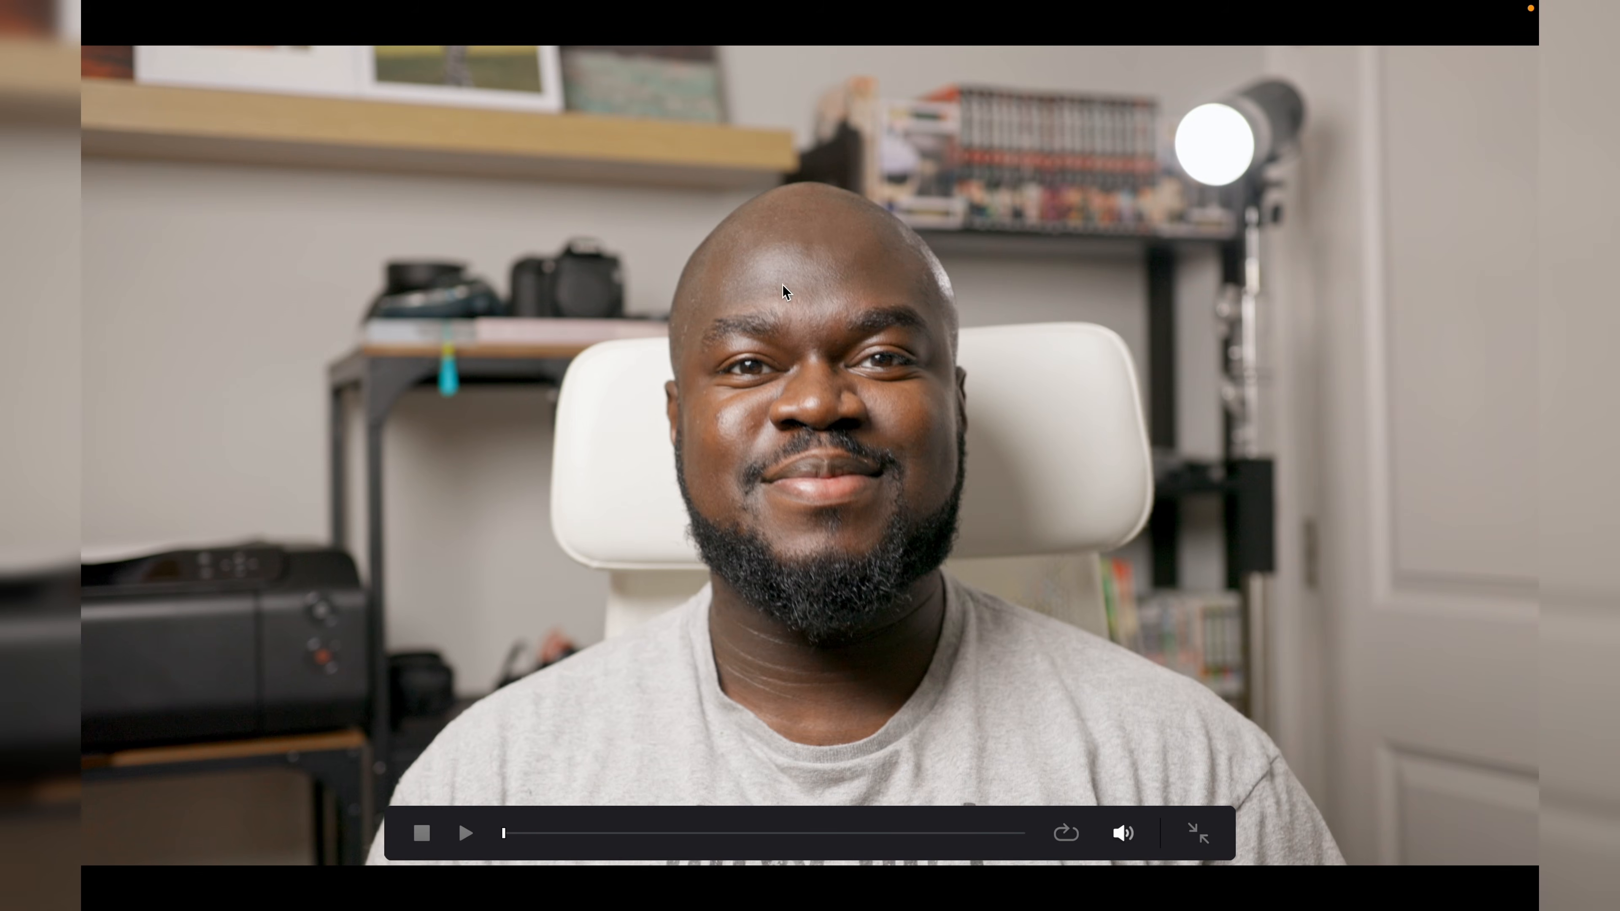
key(Escape)
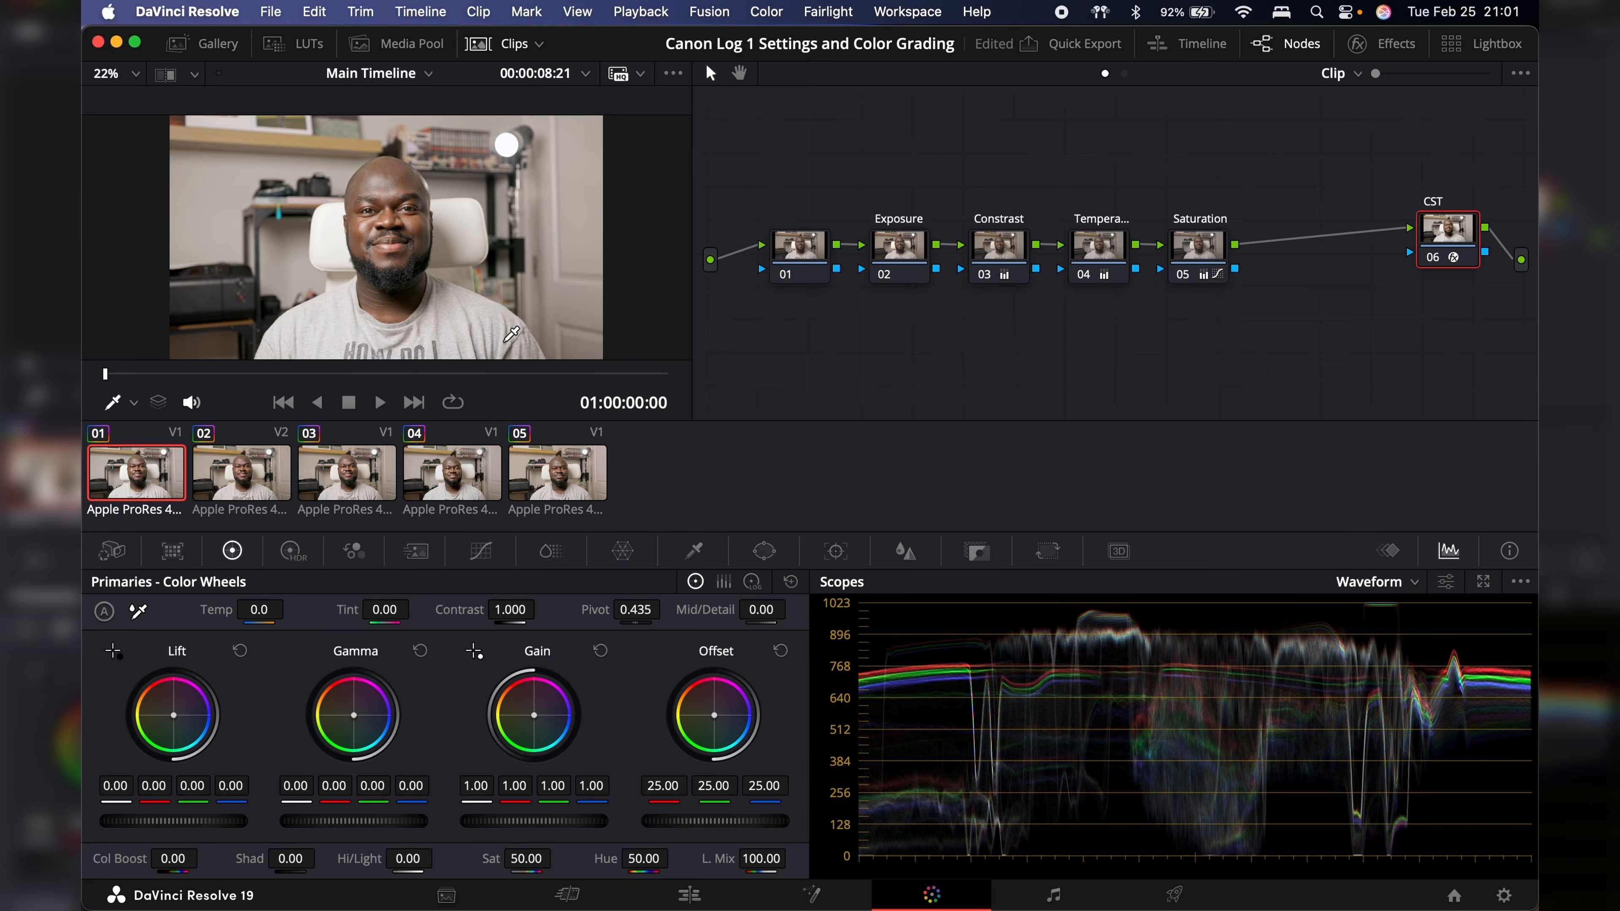
drag(1451, 254, 1339, 259)
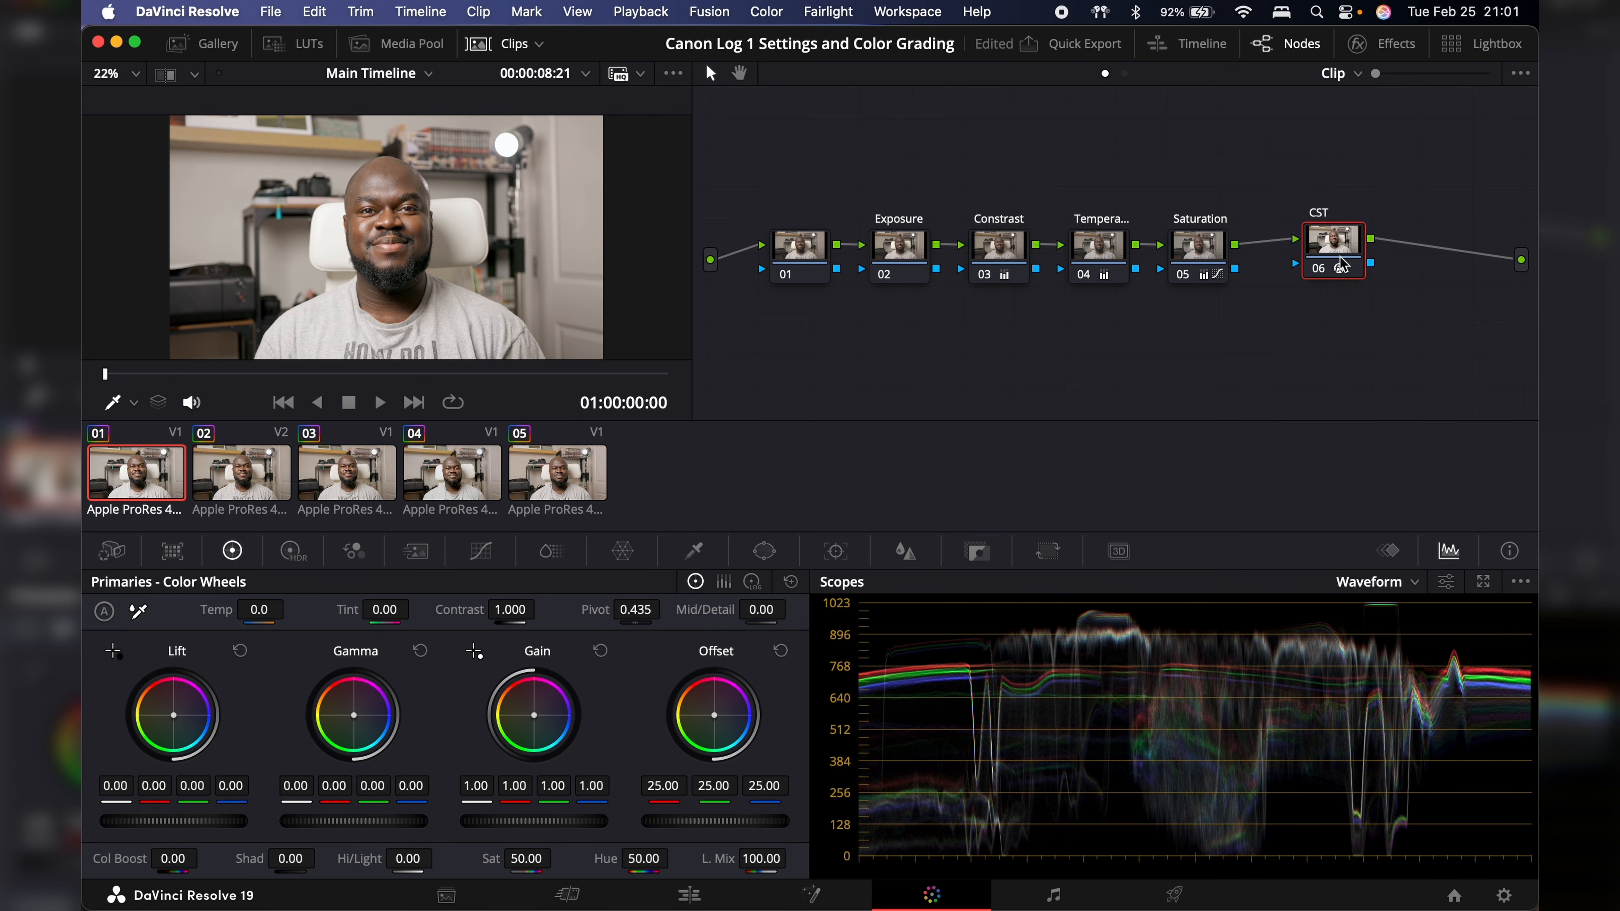
Step: Go through the Exposure, Constrast, Temperature, Saturation and CST nodes to review the adjustments in each
click(895, 259)
click(993, 248)
click(1096, 261)
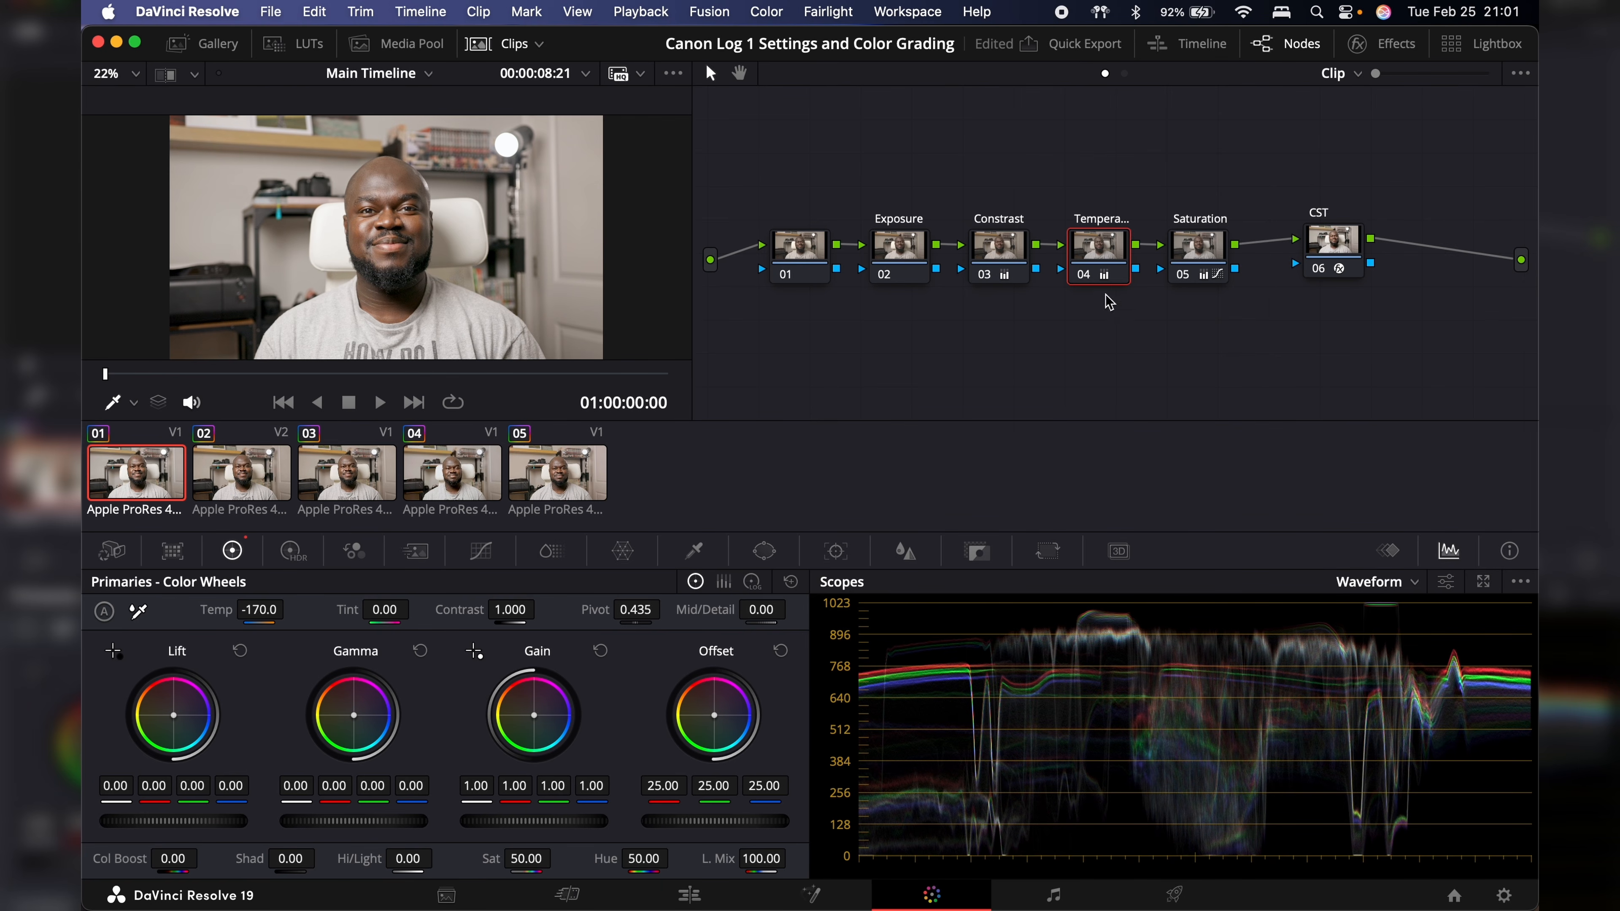
click(1191, 259)
click(1325, 251)
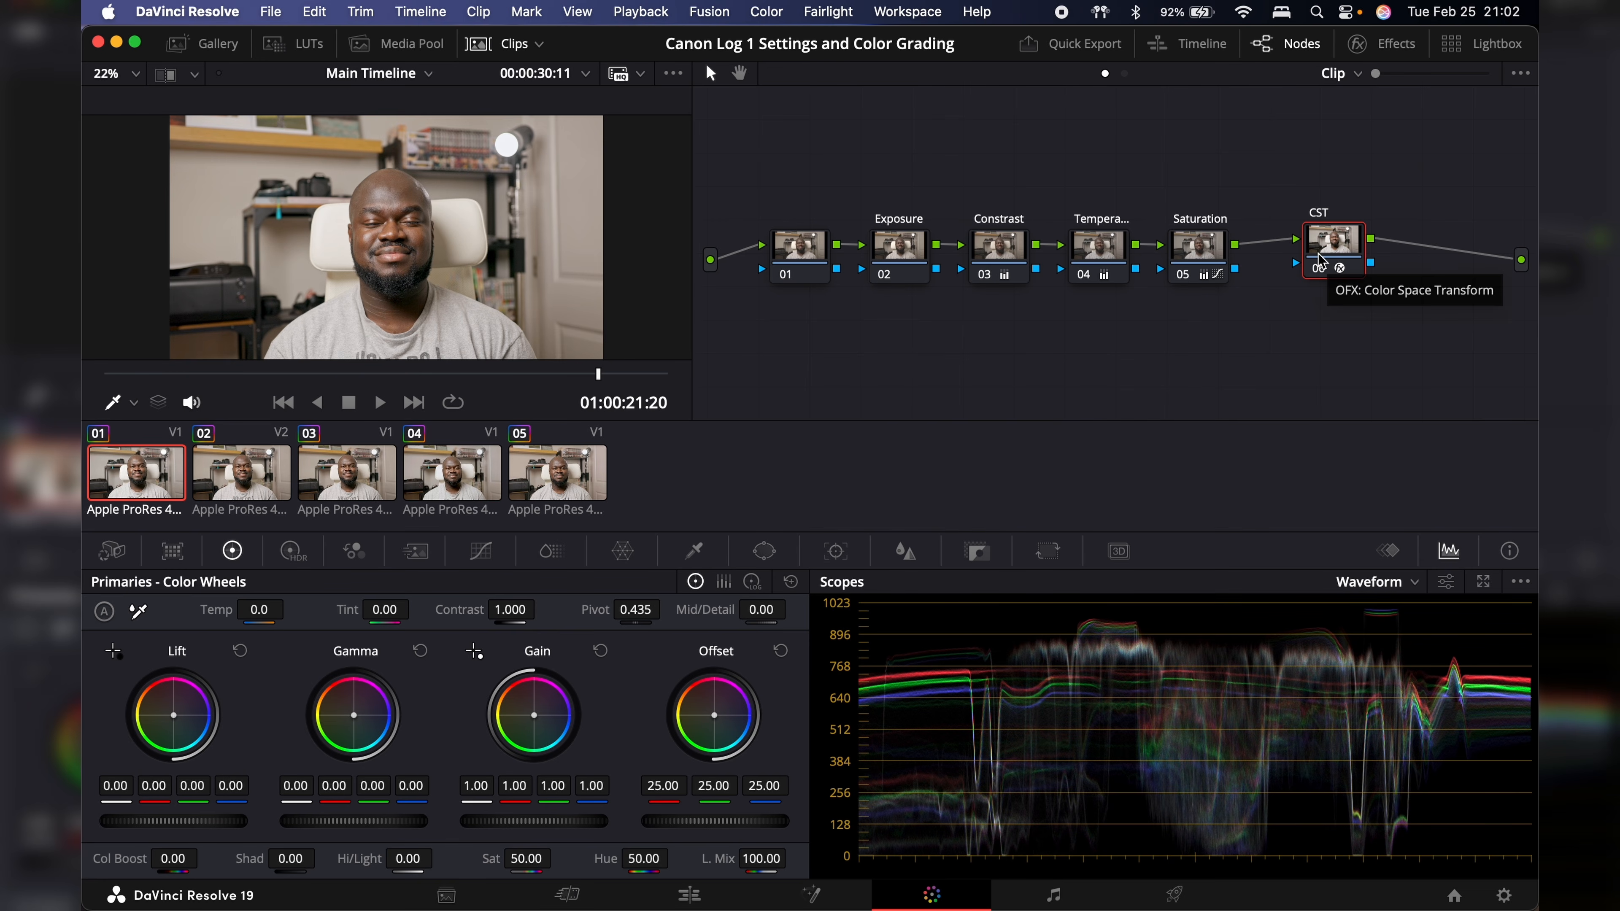
click(1327, 237)
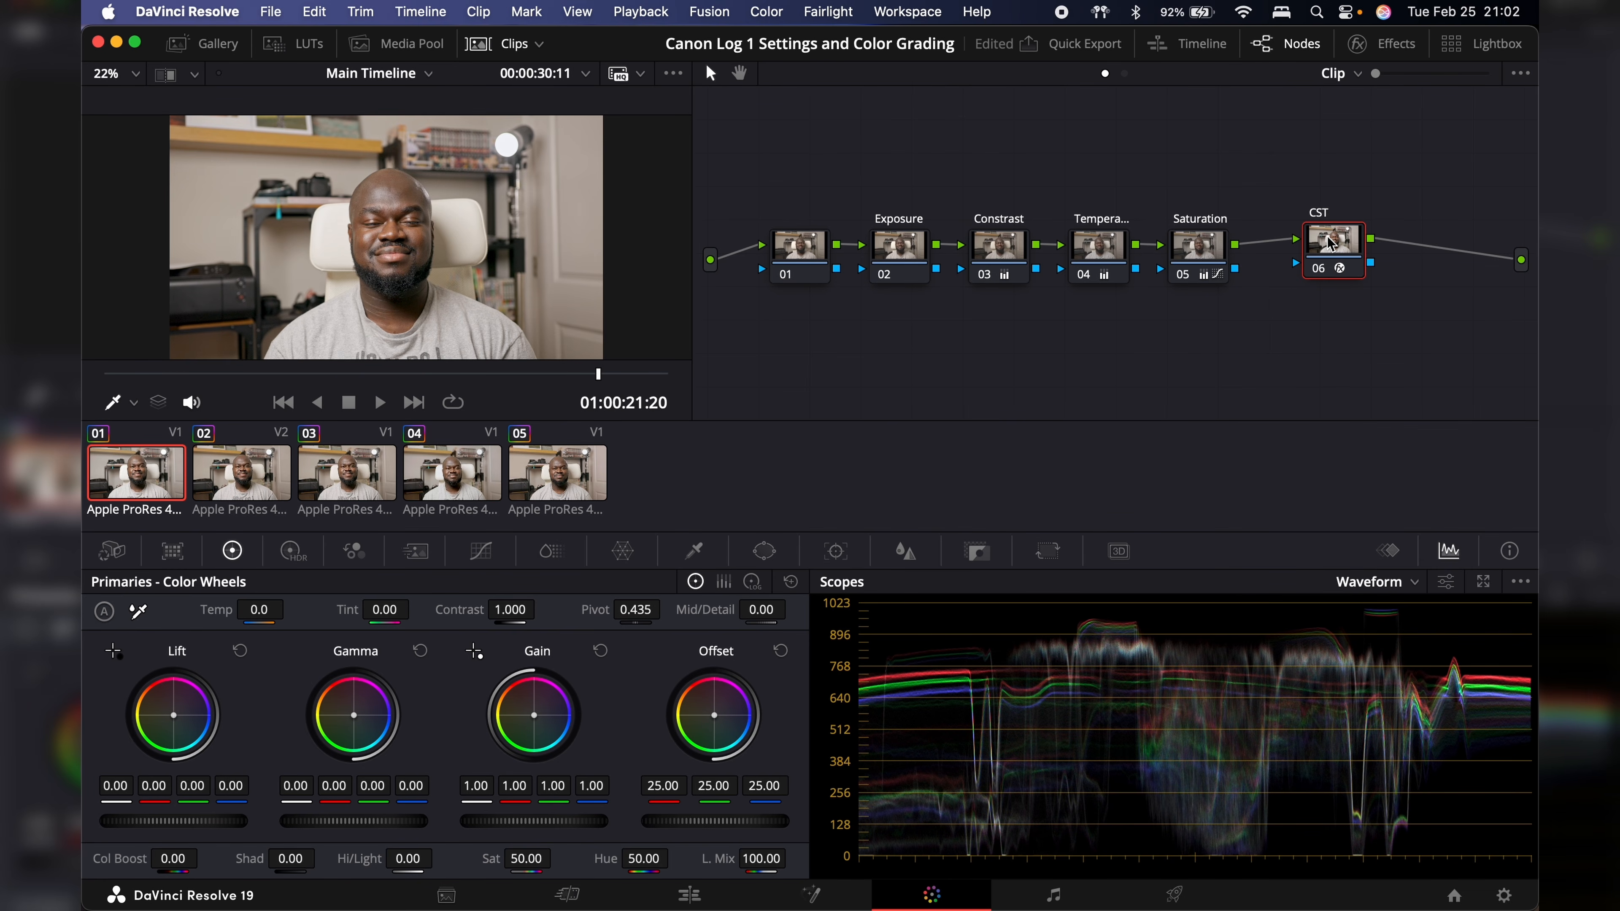
click(905, 251)
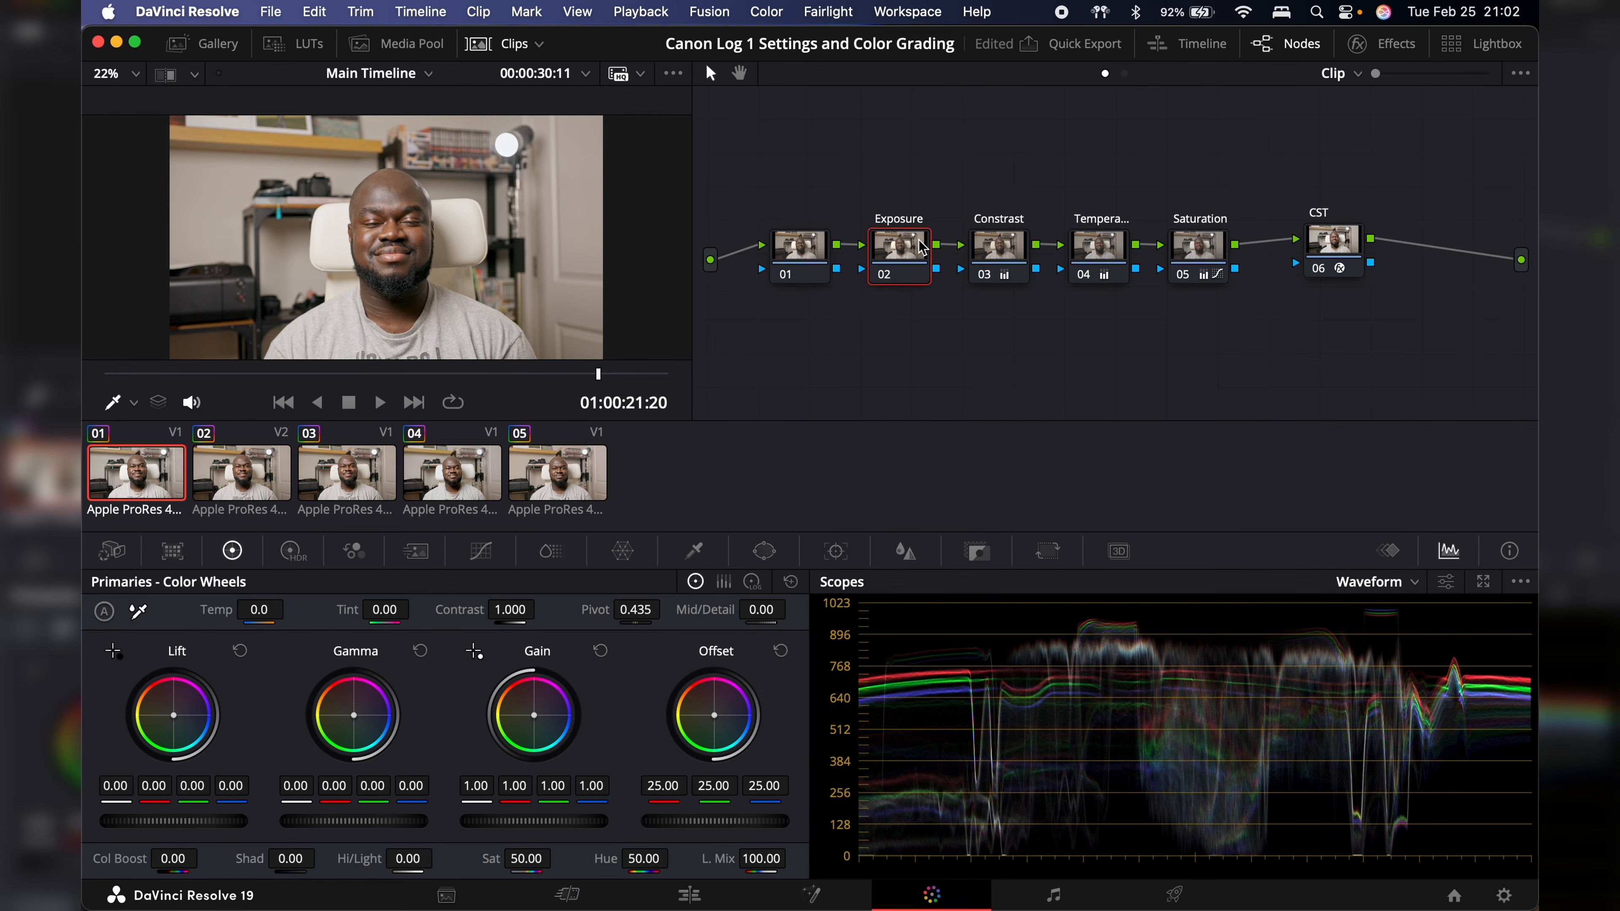
click(989, 251)
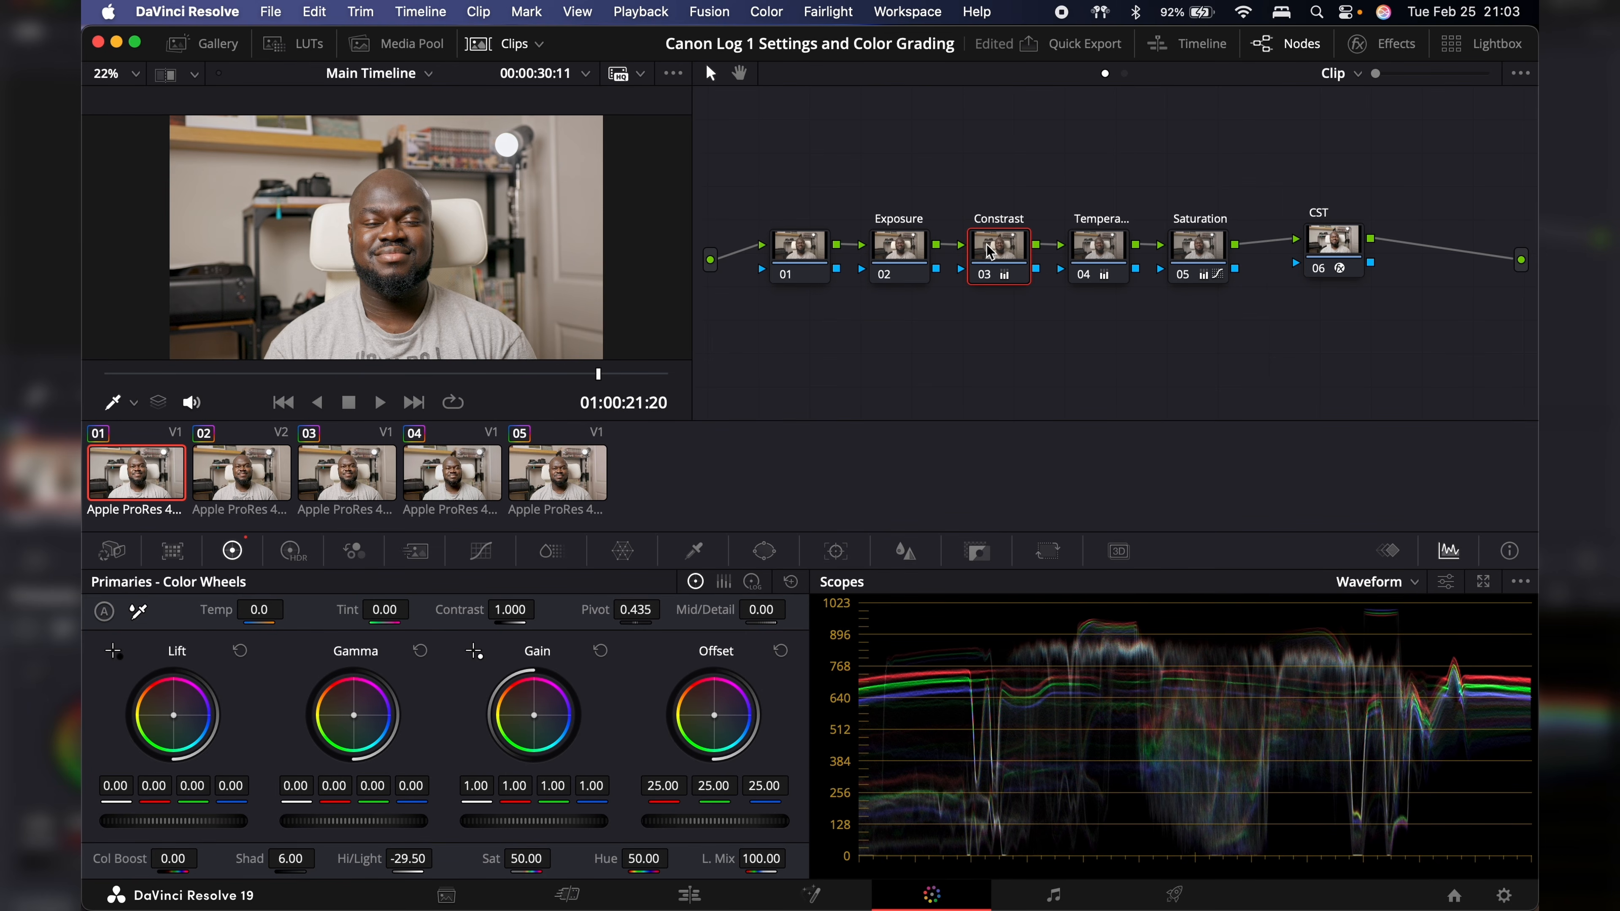